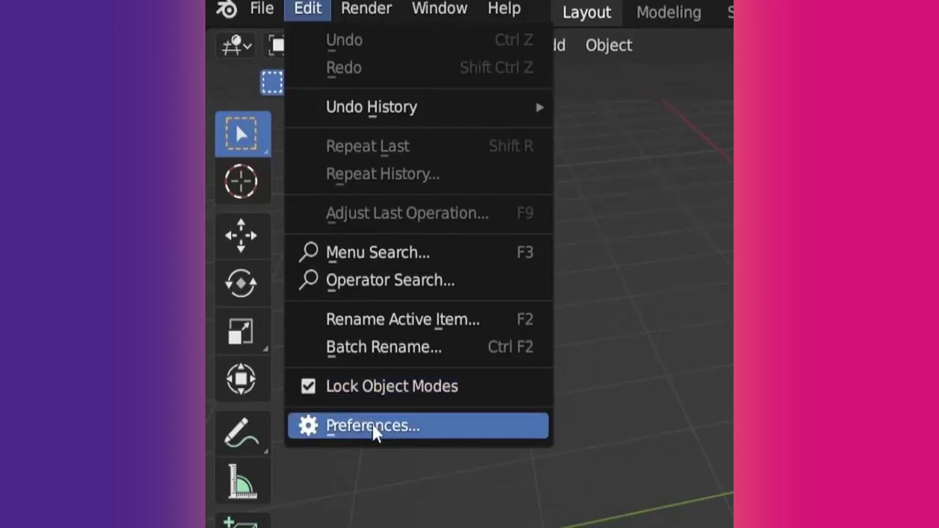
Step: Open the Preferences and split the 3D viewport into side-by-side areas
click(375, 428)
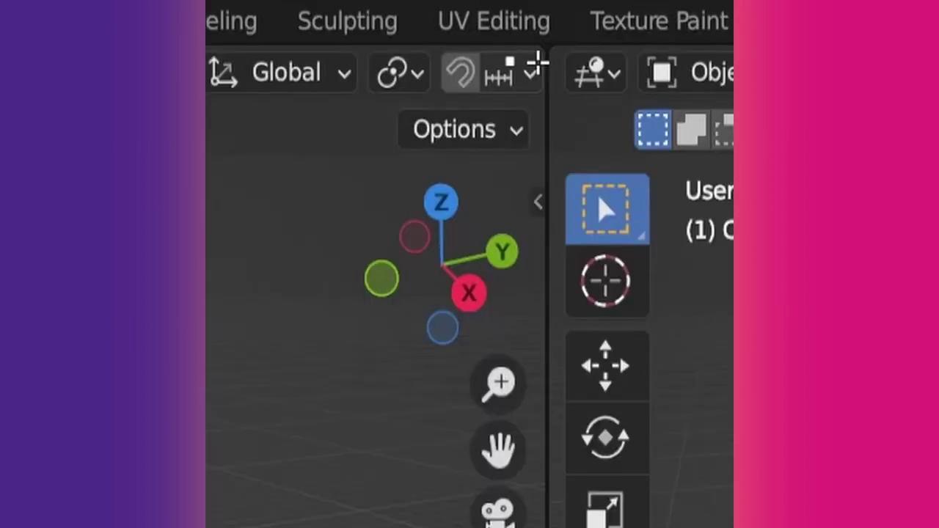
drag(550, 51, 205, 50)
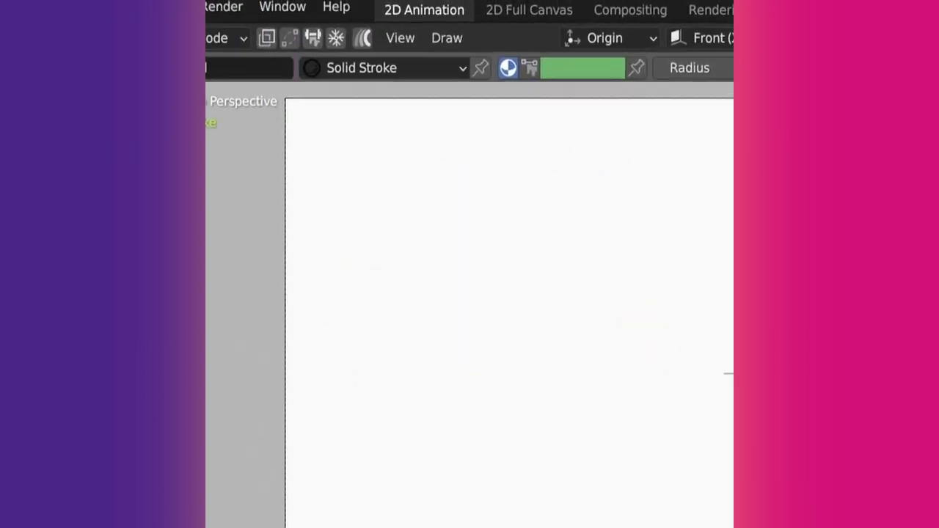
Step: Open the Keymap section of the Preferences from the 2D Animation workspace
click(304, 8)
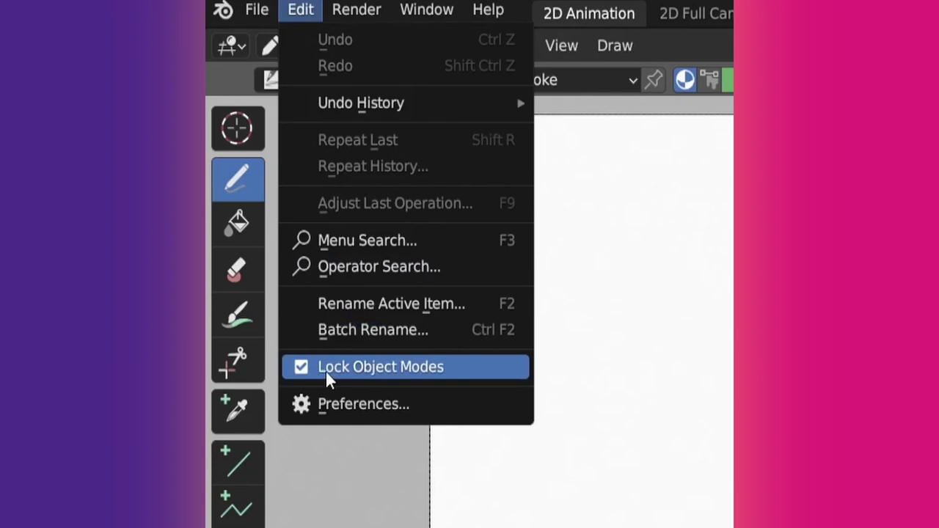
click(334, 405)
click(246, 391)
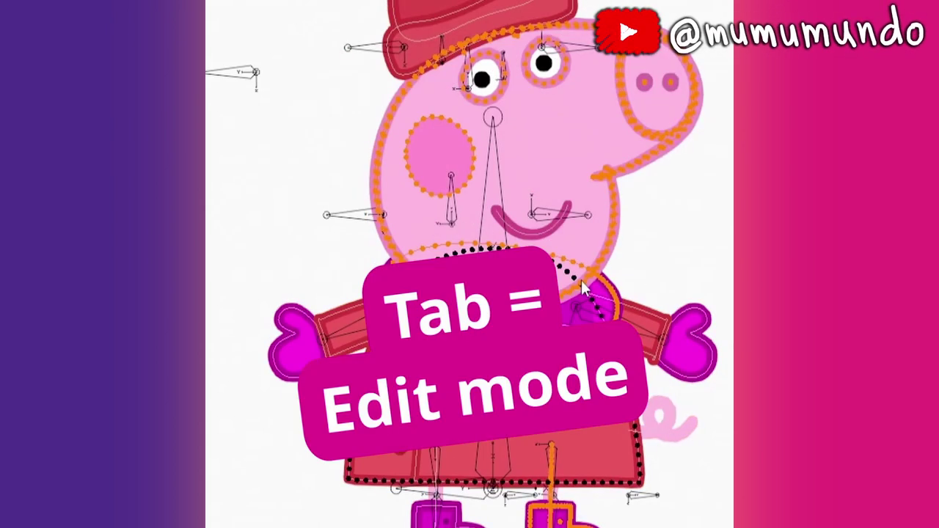
Step: Toggle Edit Mode on the pig character's drawing
key(Tab)
key(Tab)
key(Tab)
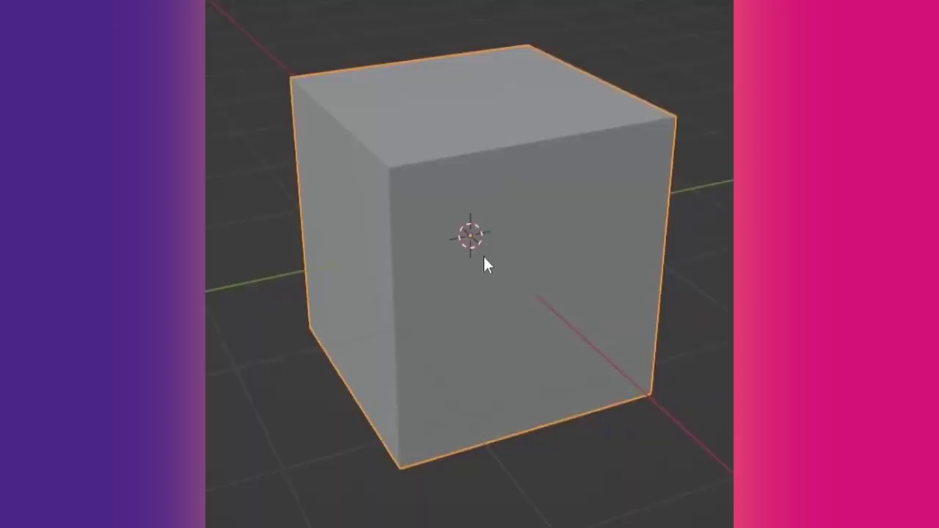
Step: Open the Preferences and bring up the shading pie menu over the cube
key(z)
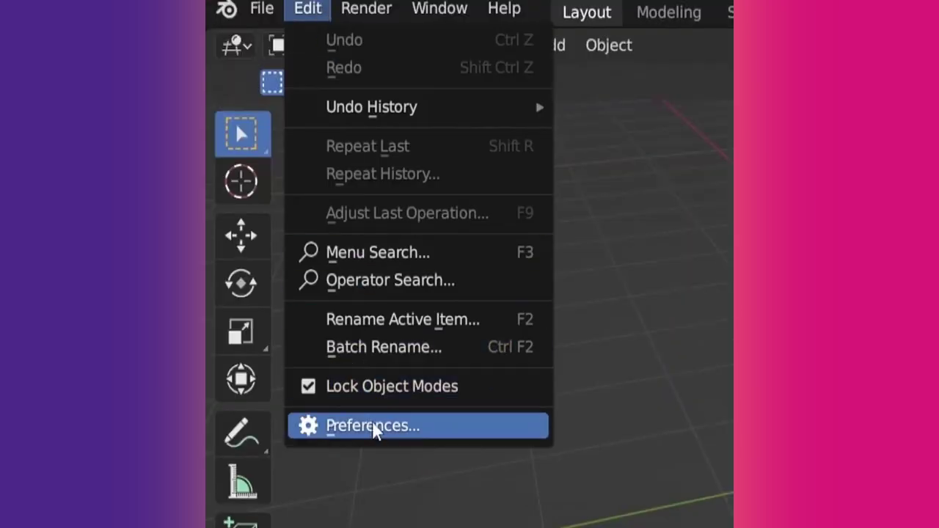
click(372, 426)
click(279, 419)
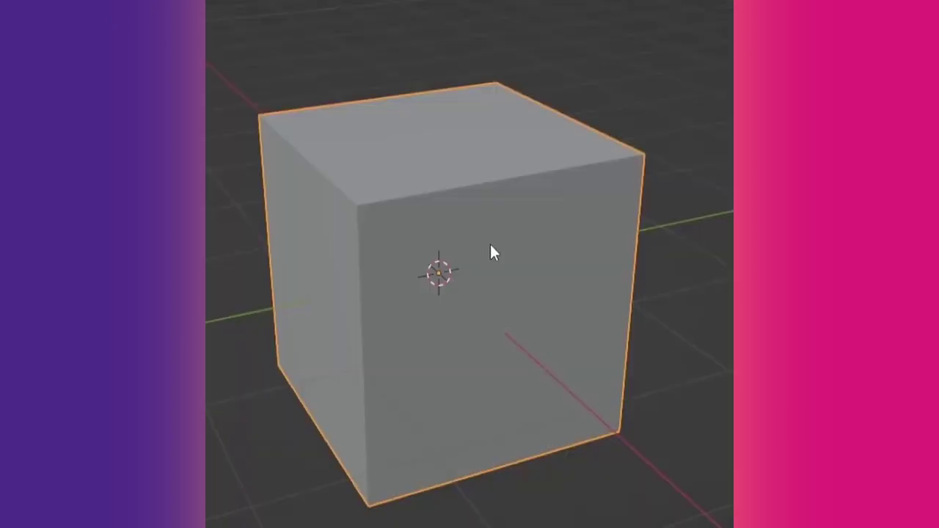
key(z)
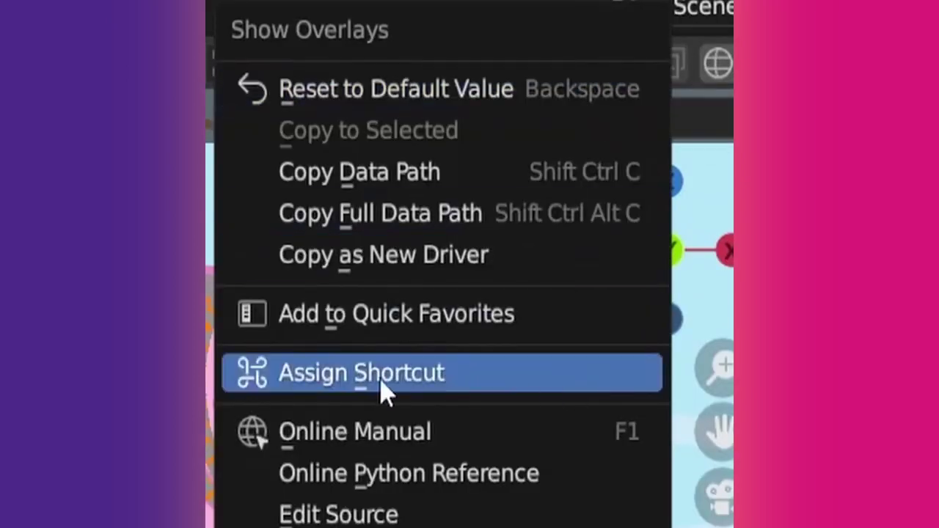
Step: Assign the shortcut D to the Show Overlays option
click(459, 379)
key(d)
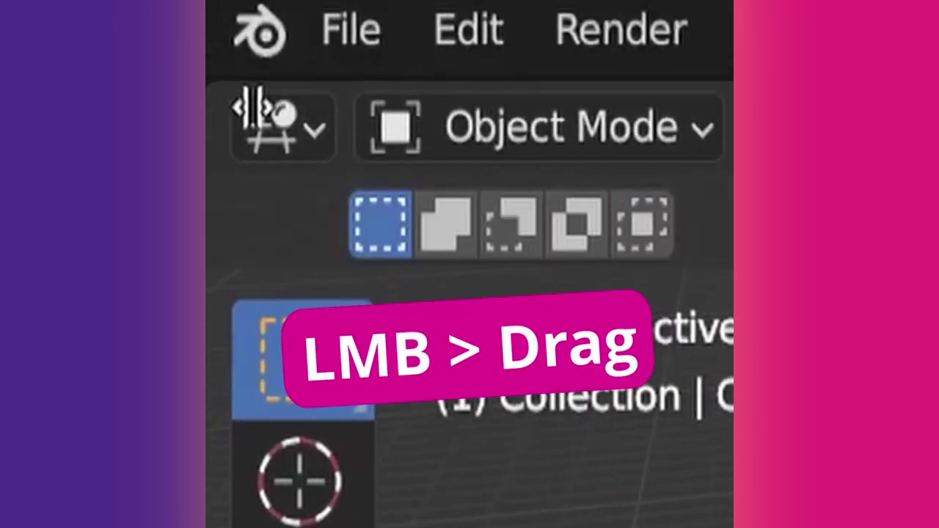
Step: Split the 3D viewport from its corner and join it with the neighbouring area
drag(253, 109, 284, 315)
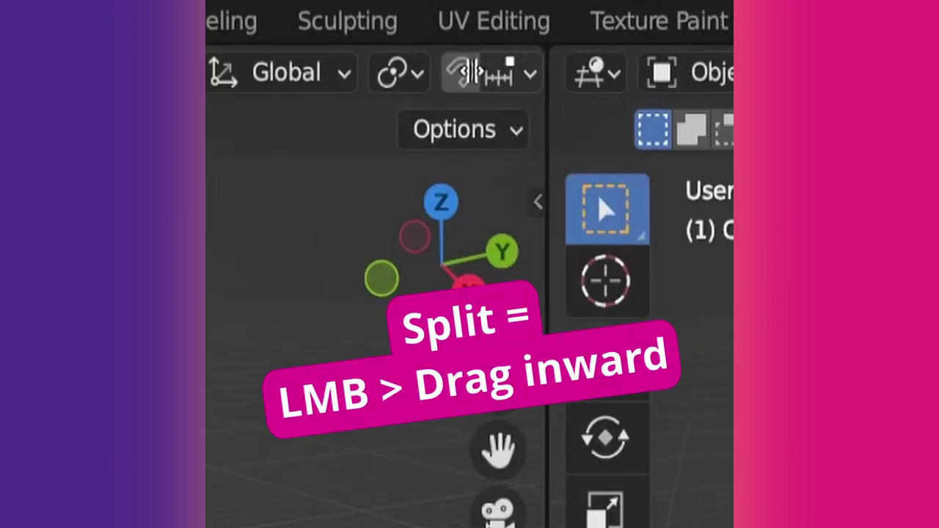
drag(474, 72, 210, 72)
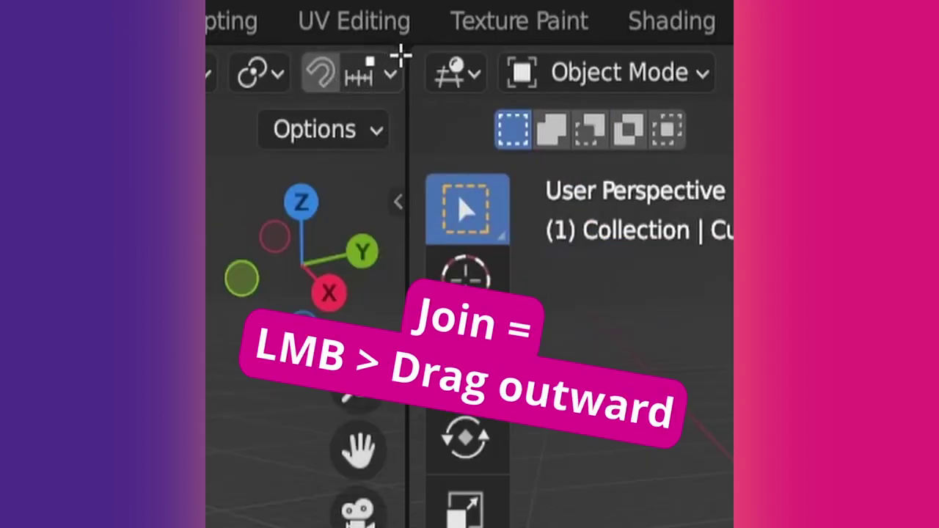
drag(401, 54, 556, 189)
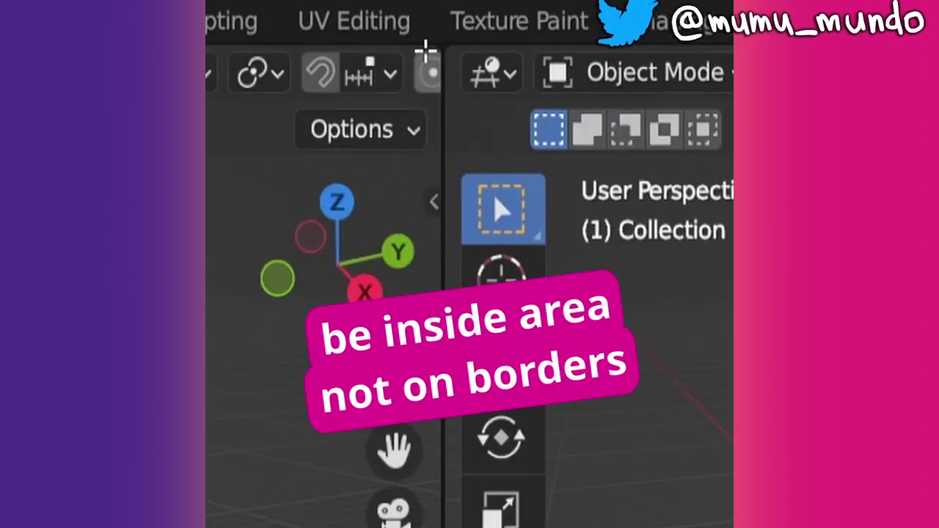
drag(428, 49, 209, 147)
key(Escape)
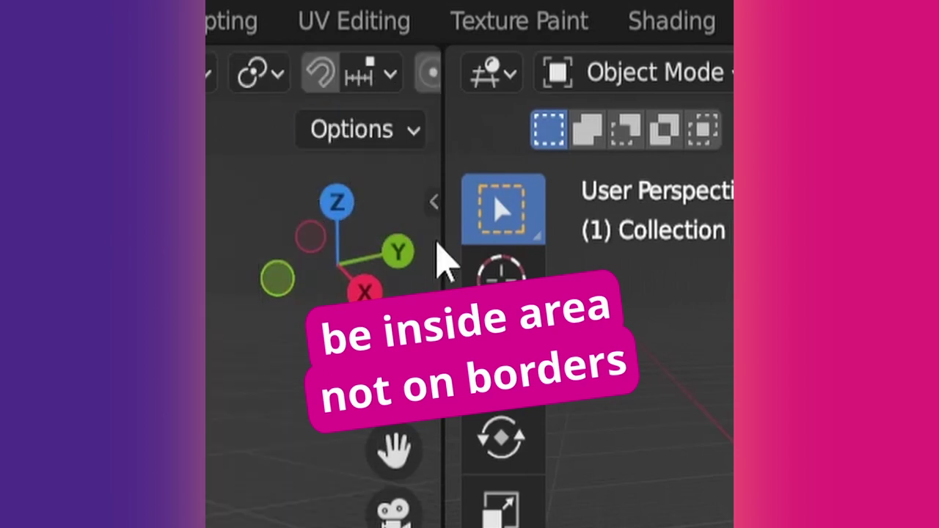
Step: Add a Vertical Split from the area options and reopen those options on the border between the viewports
right_click(442, 73)
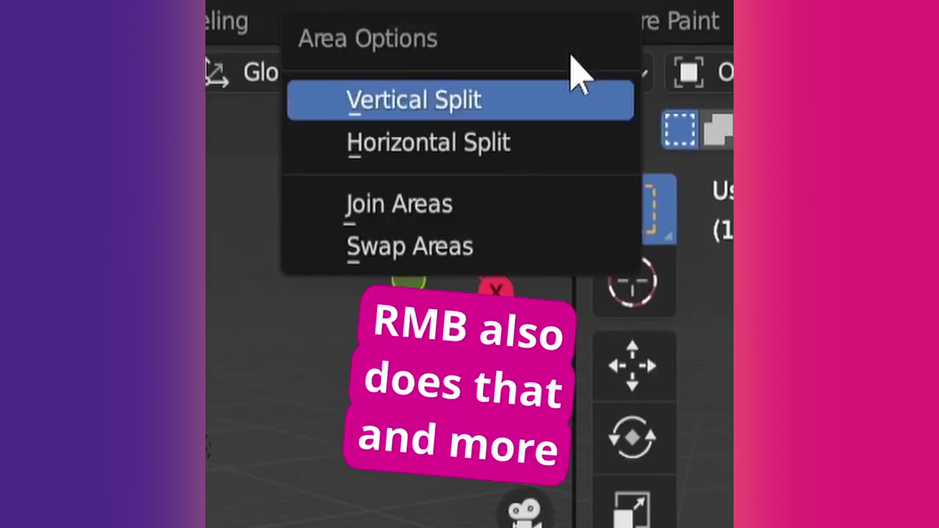
click(443, 104)
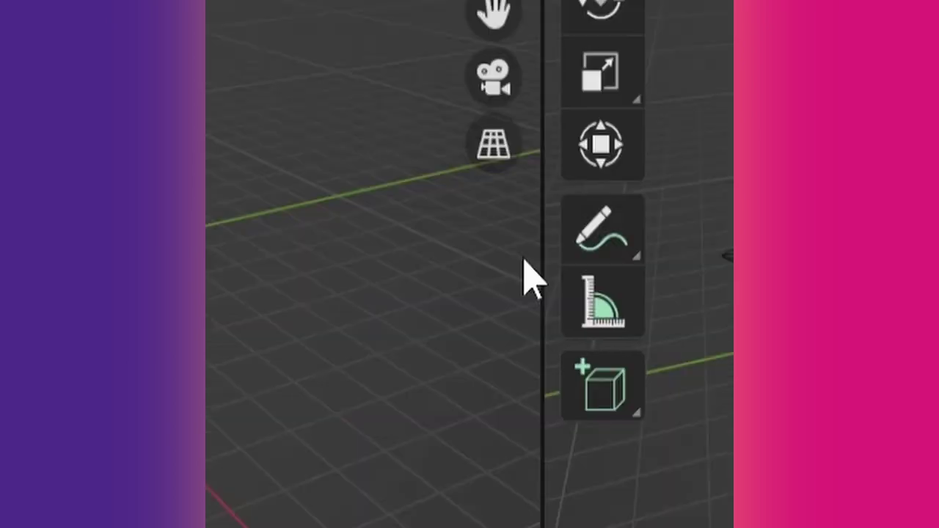
right_click(542, 264)
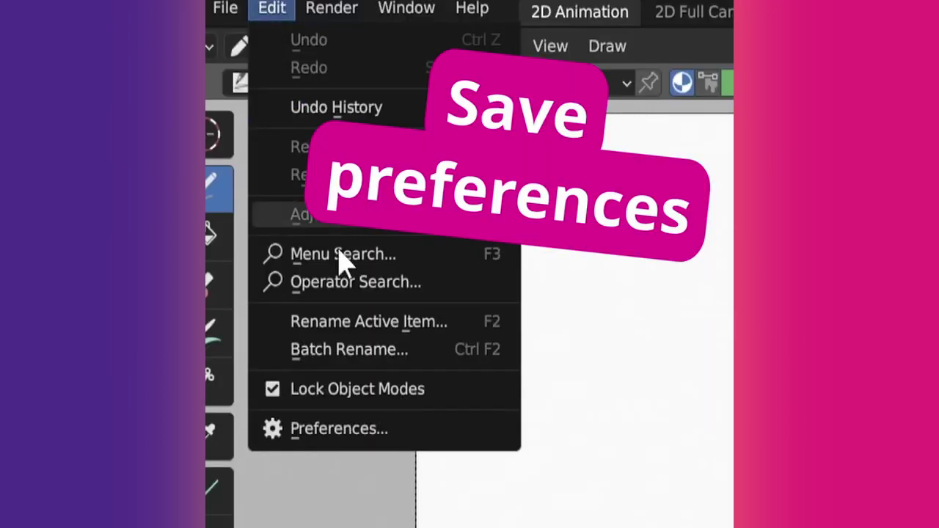
Step: Look through the Themes, Viewport, Lights, Editing and Animation sections of the Preferences
click(356, 434)
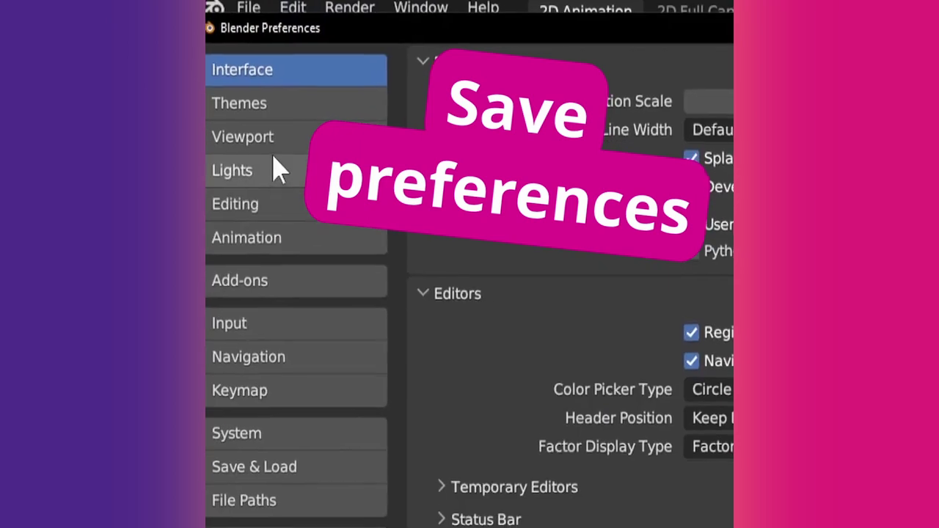
click(279, 107)
click(290, 141)
click(293, 176)
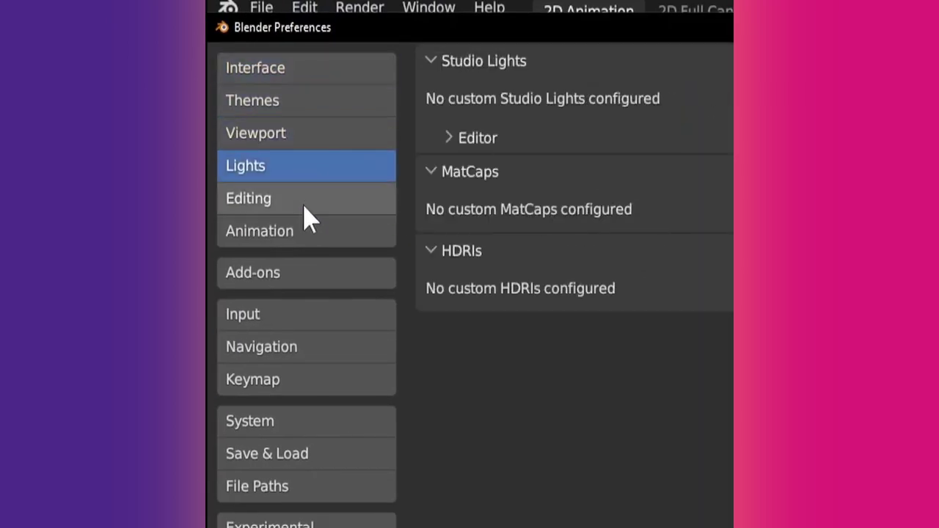
click(308, 211)
click(314, 249)
click(309, 210)
click(312, 173)
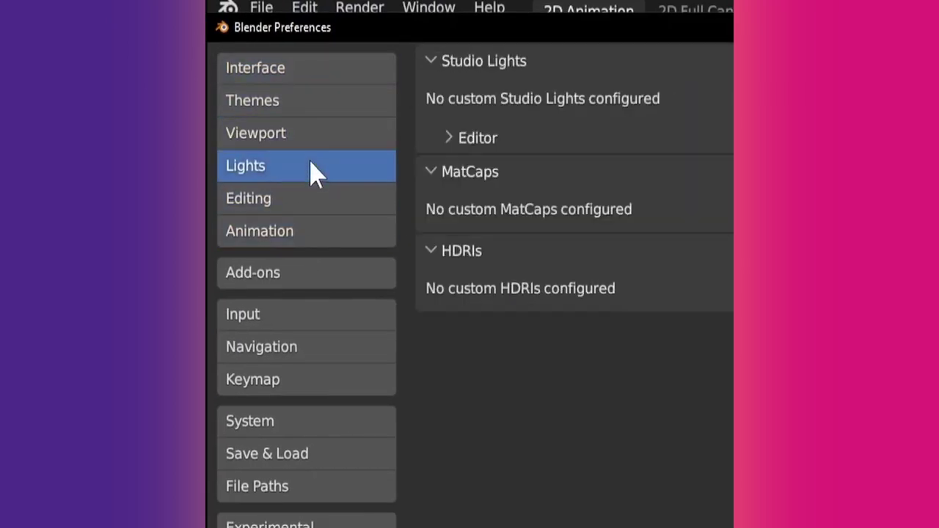
click(317, 134)
click(325, 106)
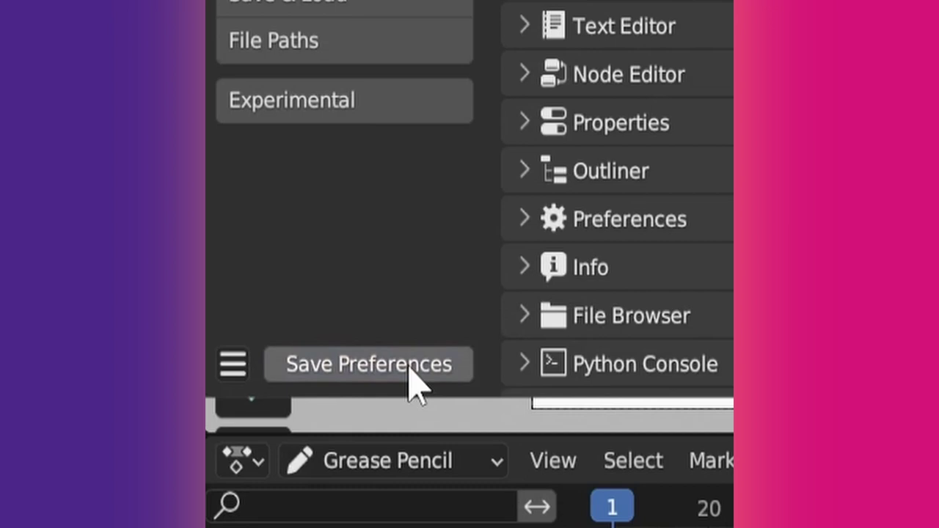
Step: Save the preferences and turn off Auto-Save Preferences
click(410, 371)
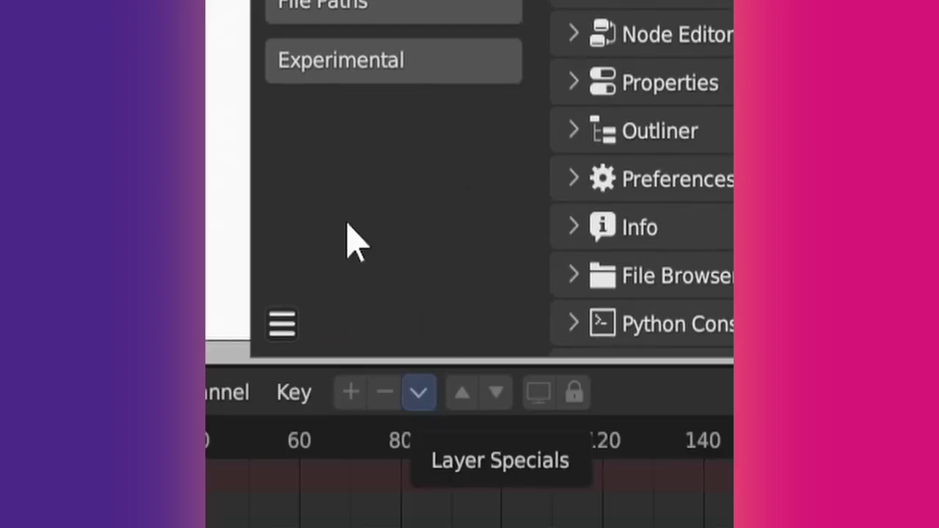
click(281, 327)
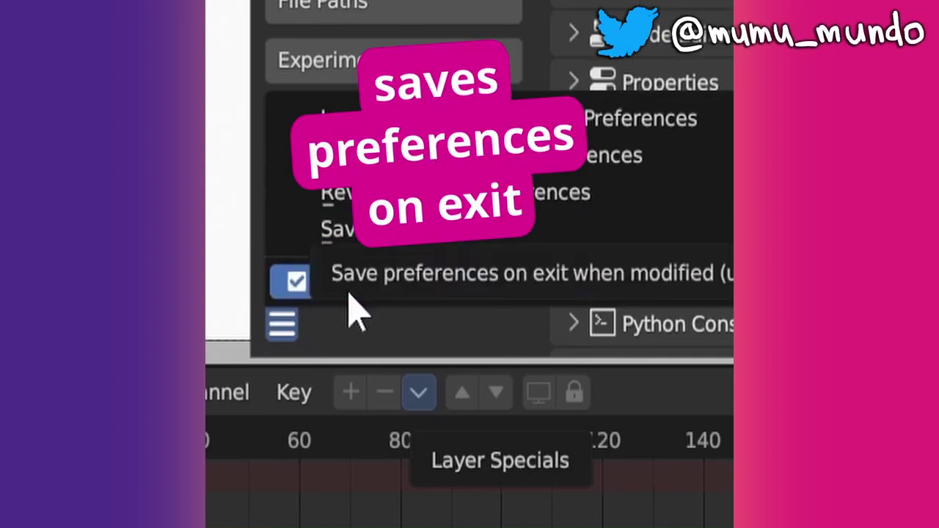
click(284, 325)
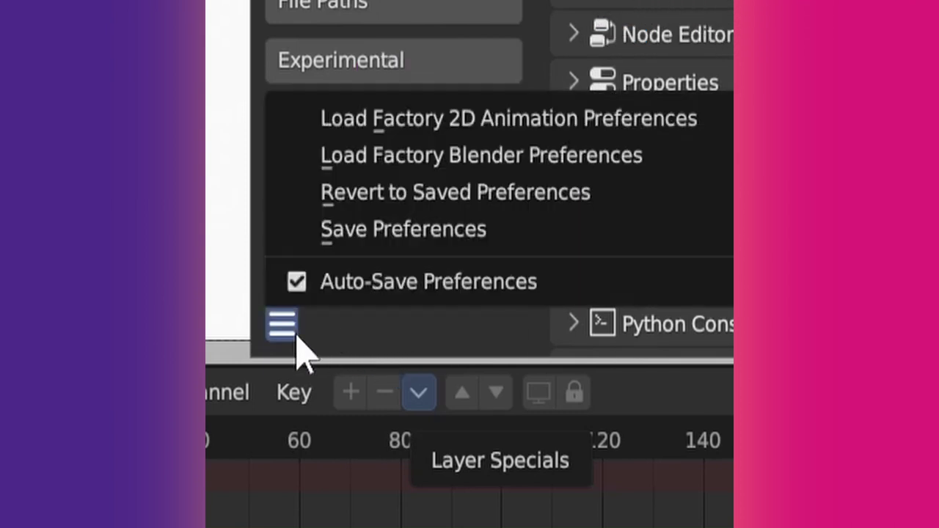
click(369, 287)
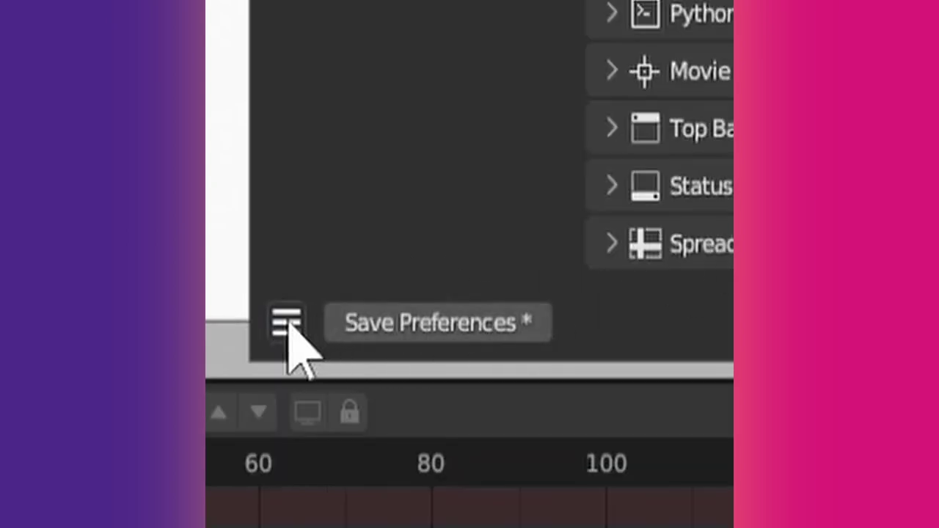
Step: Revert to the saved preferences
click(286, 325)
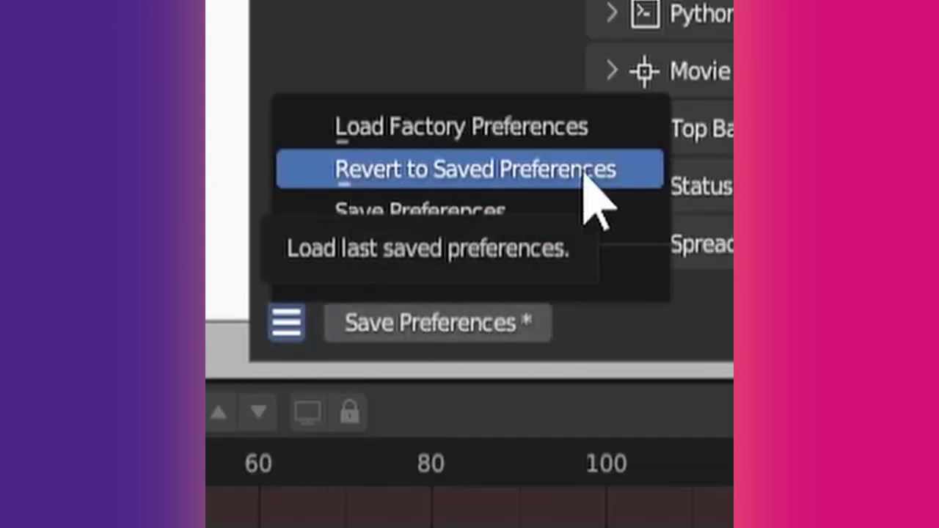
click(505, 167)
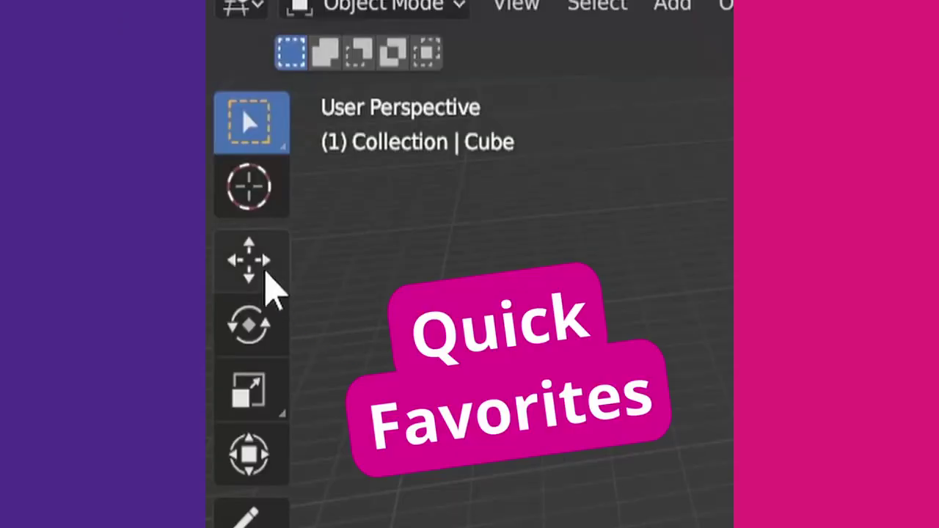
Step: Add the Move tool and Proportional Editing Objects to Quick Favorites, and bring up the Quick Favorites list
right_click(264, 273)
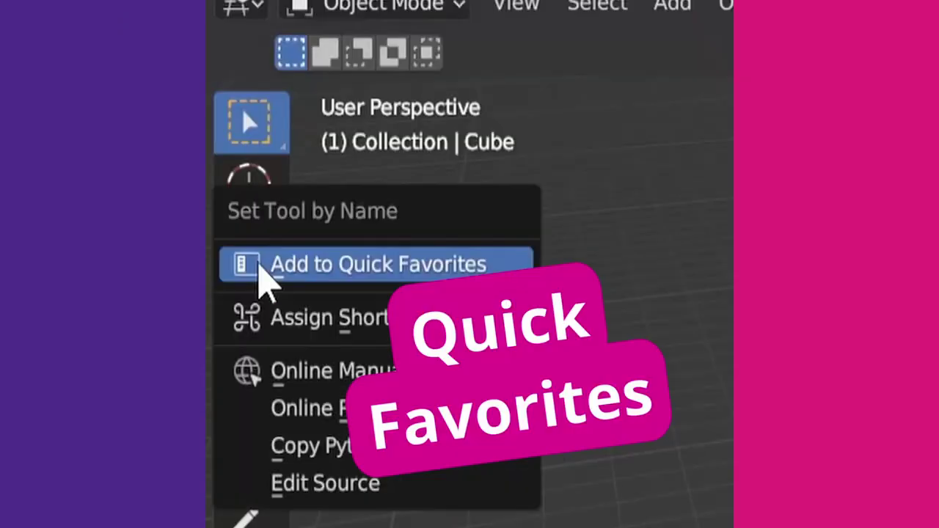
click(357, 270)
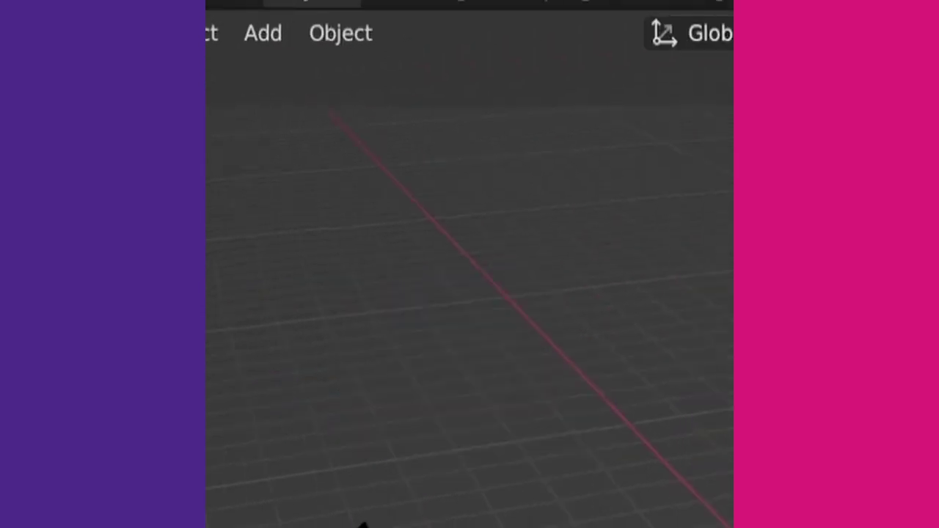
right_click(623, 72)
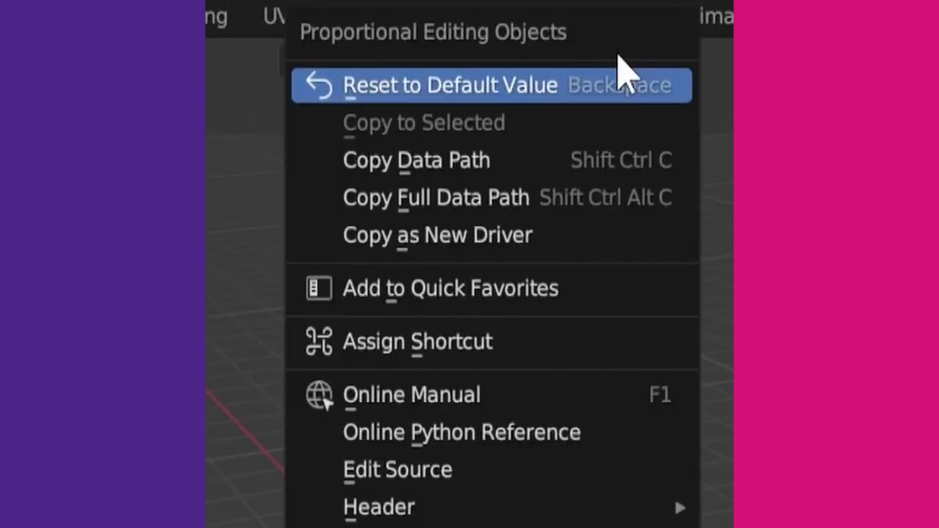
click(505, 290)
key(q)
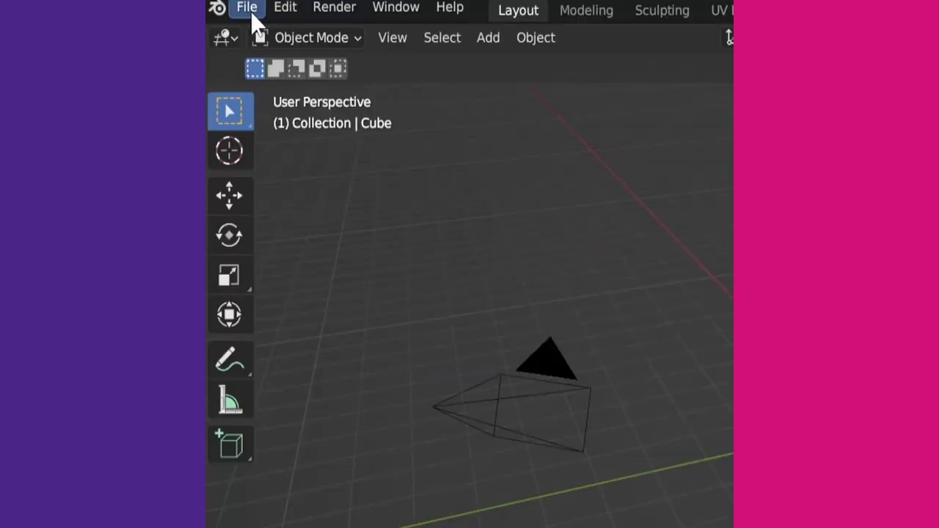
click(248, 9)
mouse_move(395, 9)
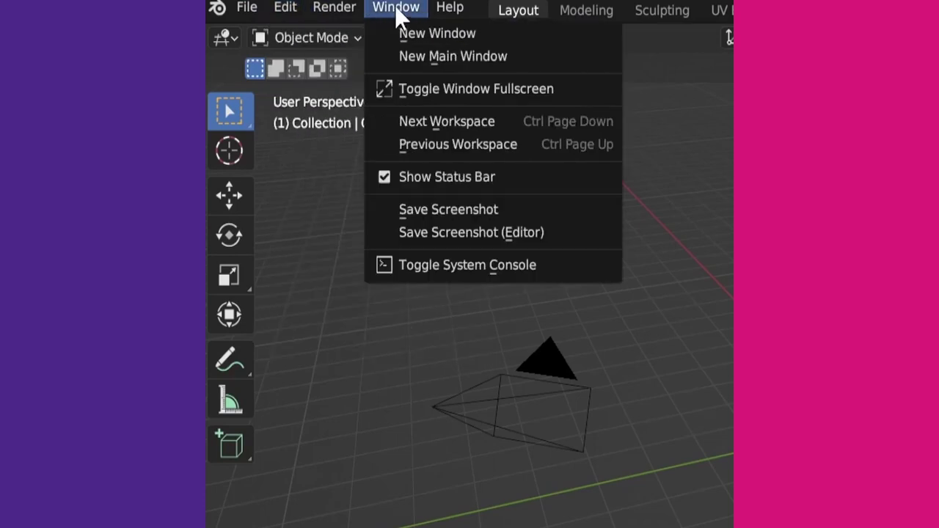
mouse_move(452, 15)
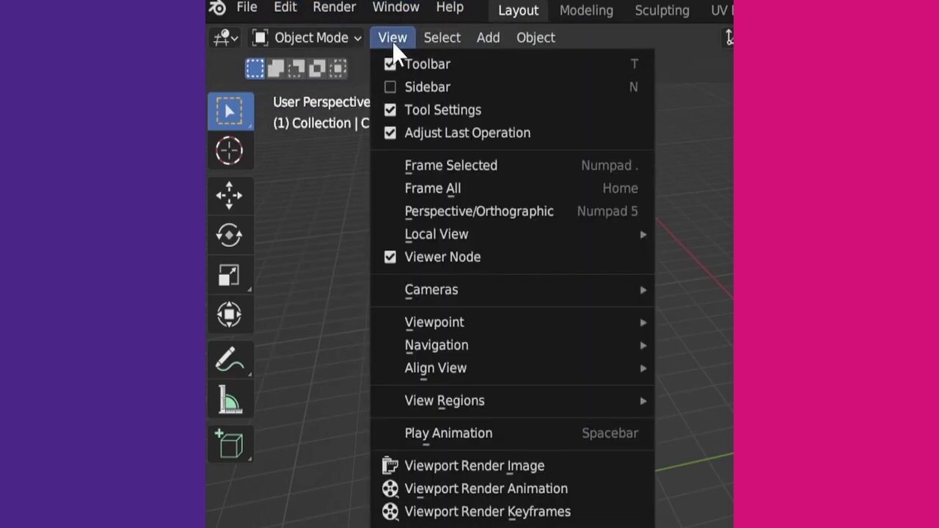
mouse_move(536, 37)
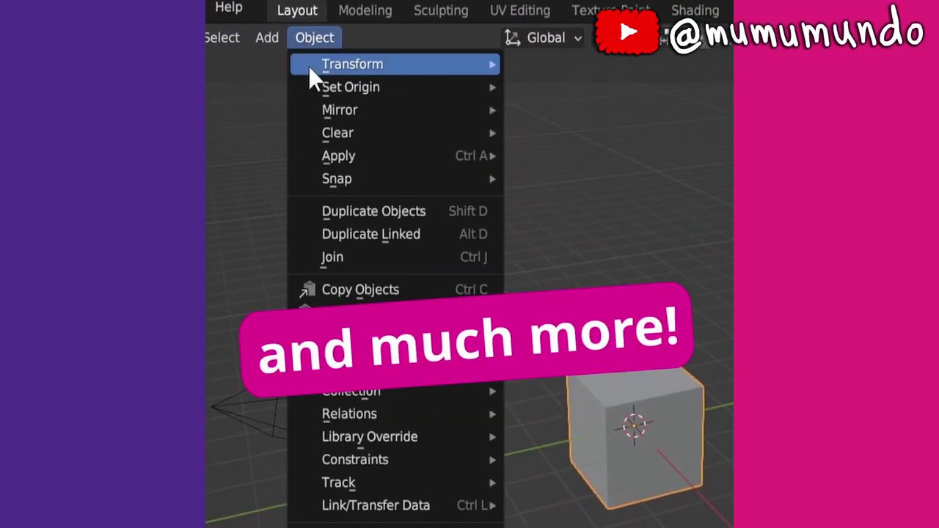
mouse_move(341, 138)
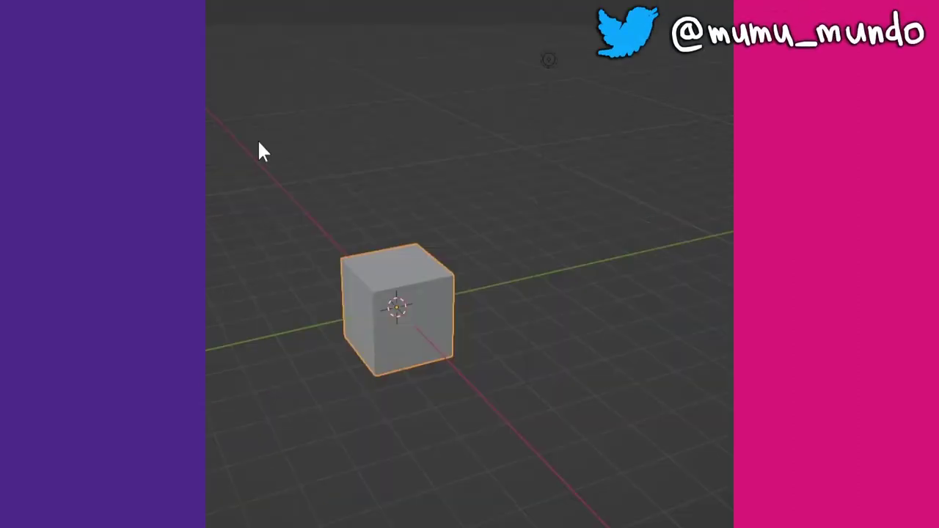
Step: Search the commands for "add cu" and add the mesh Cube entry to Quick Favorites
key(F3)
text(a)
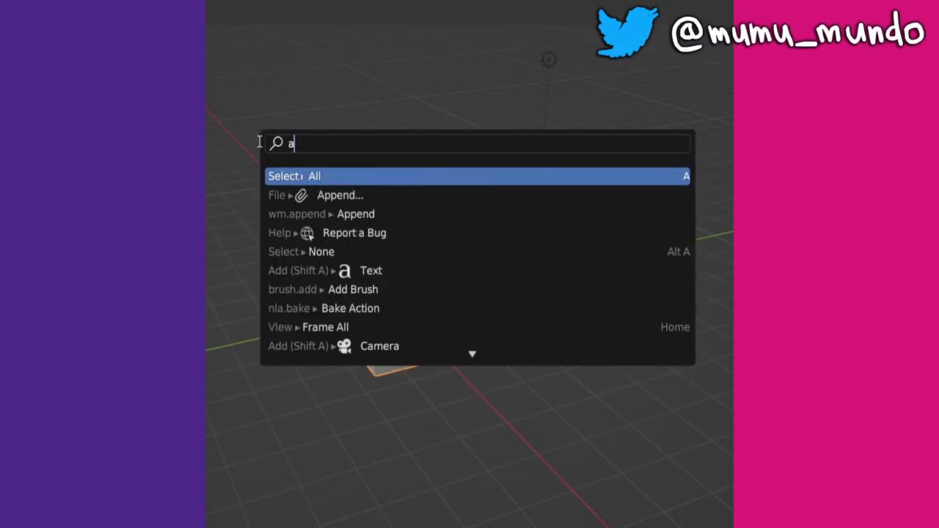
text(dd cu)
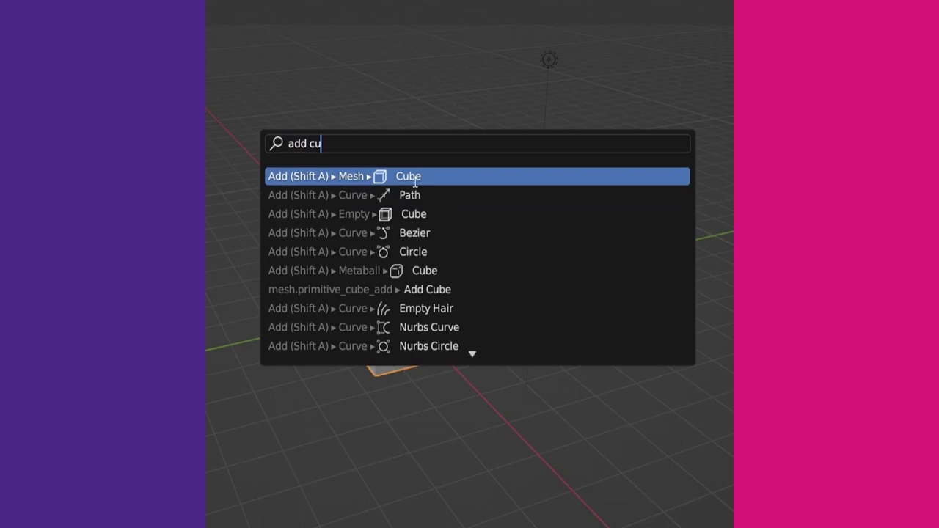
right_click(418, 176)
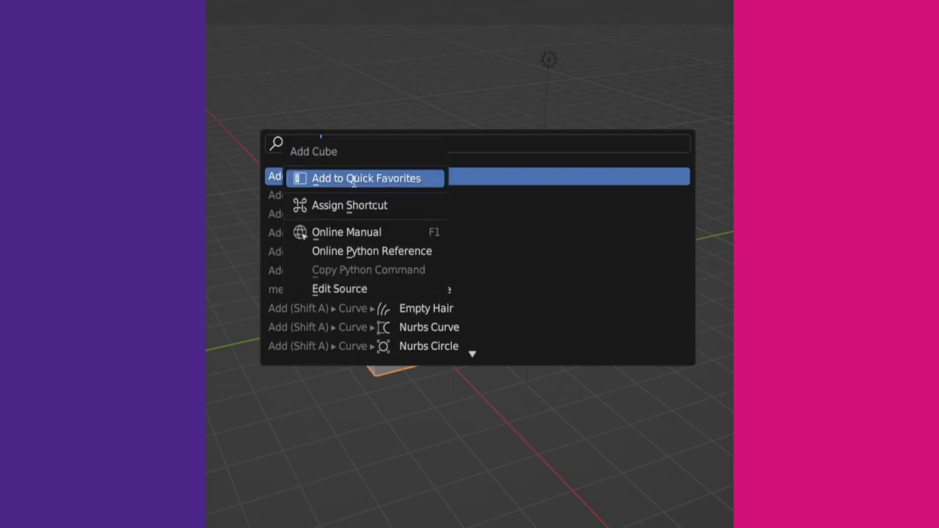
key(Escape)
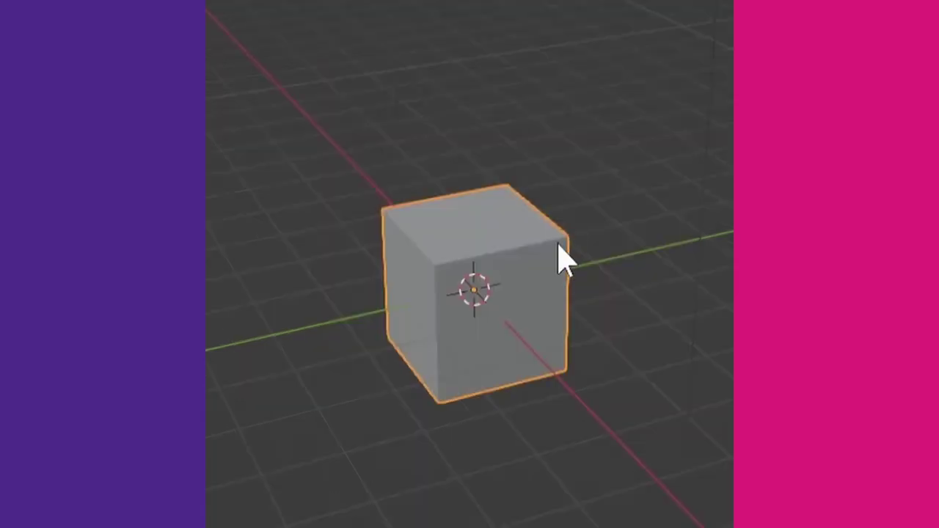
Step: Delete the existing cube and add a new one through Quick Favorites
key(Delete)
key(q)
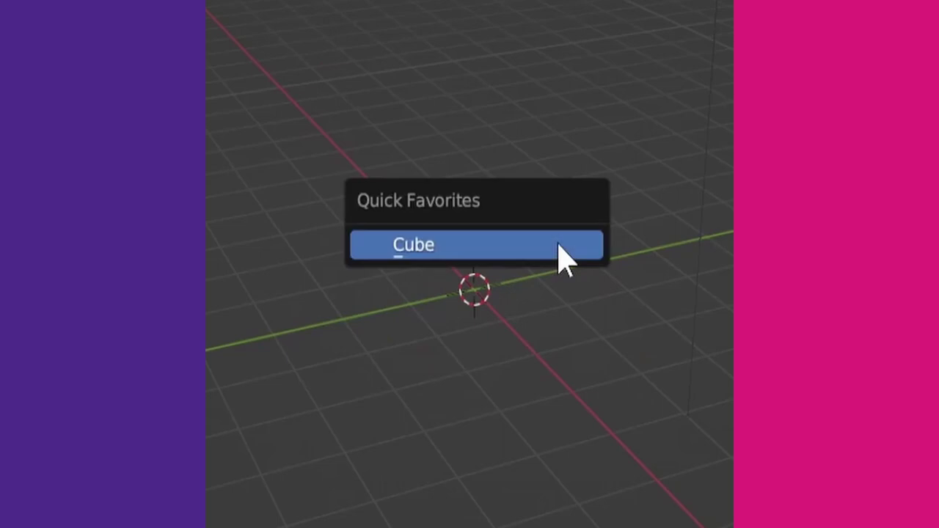
click(447, 253)
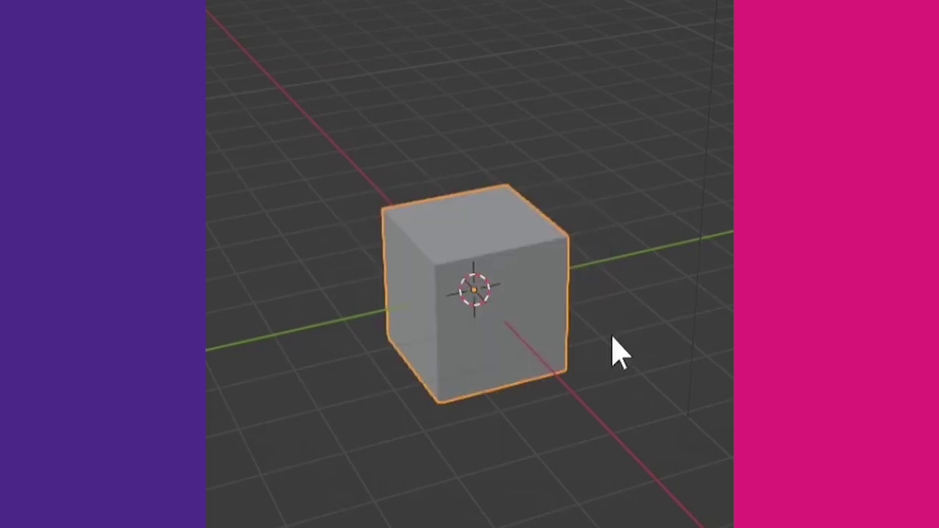
Step: Draw a row of short freehand Grease Pencil strokes across the canvas with the Pencil brush in the Solid Stroke material
key(ctrl+Tab)
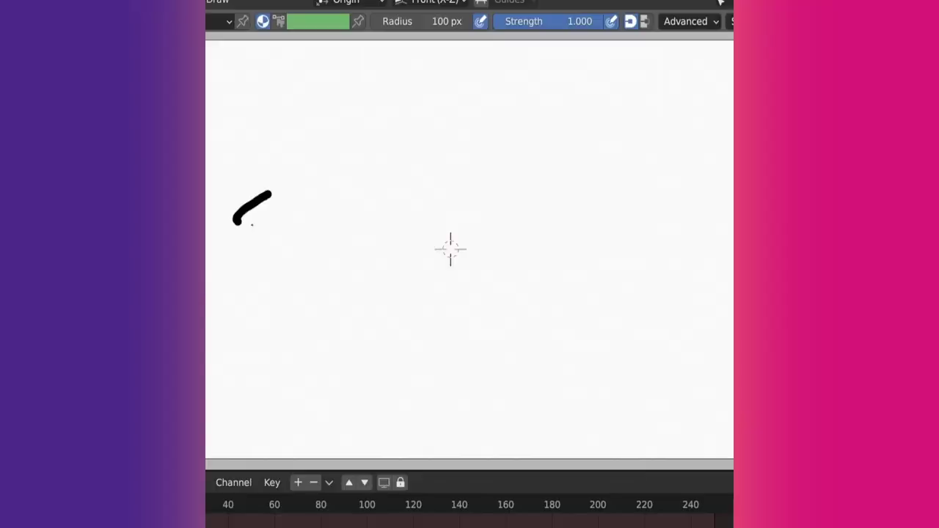
drag(269, 196, 245, 255)
drag(293, 184, 297, 253)
drag(297, 220, 323, 239)
mouse_move(370, 204)
mouse_down()
mouse_move(345, 235)
mouse_move(371, 207)
mouse_up()
drag(385, 173, 400, 245)
drag(385, 176, 451, 251)
mouse_move(446, 194)
mouse_down()
mouse_move(488, 180)
mouse_move(483, 234)
mouse_up()
drag(532, 192, 534, 235)
drag(544, 187, 570, 251)
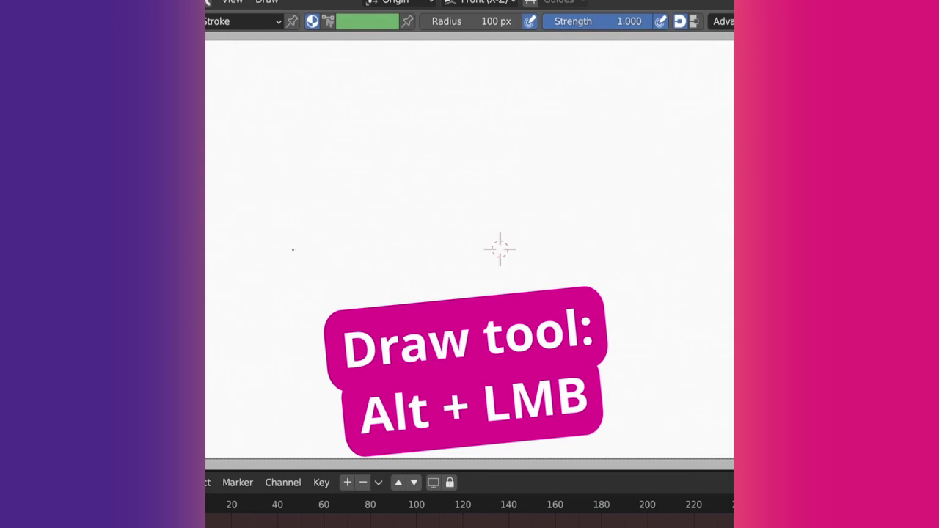
Step: Draw one long straight horizontal line and three axis-constrained vertical lines crossing it with the Draw tool
alt+drag(272, 249, 663, 248)
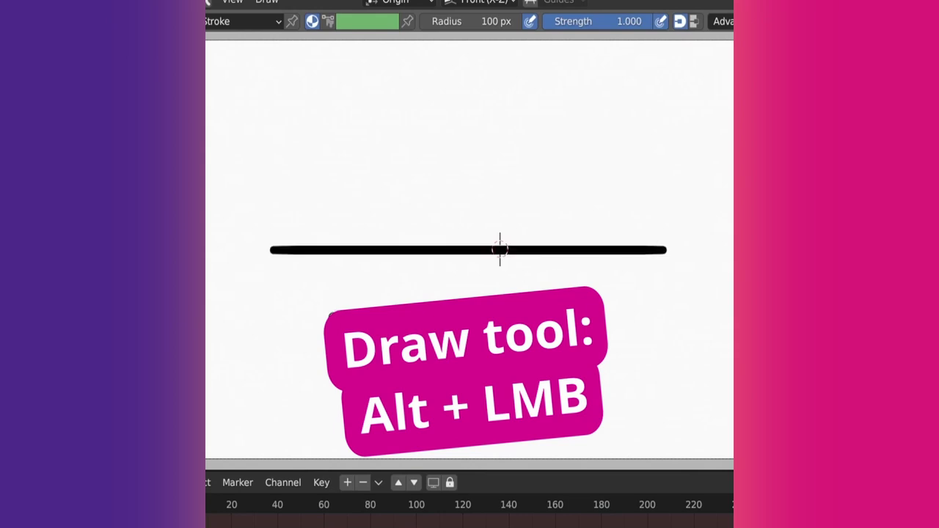
alt+drag(333, 142, 333, 323)
alt+drag(448, 301, 469, 165)
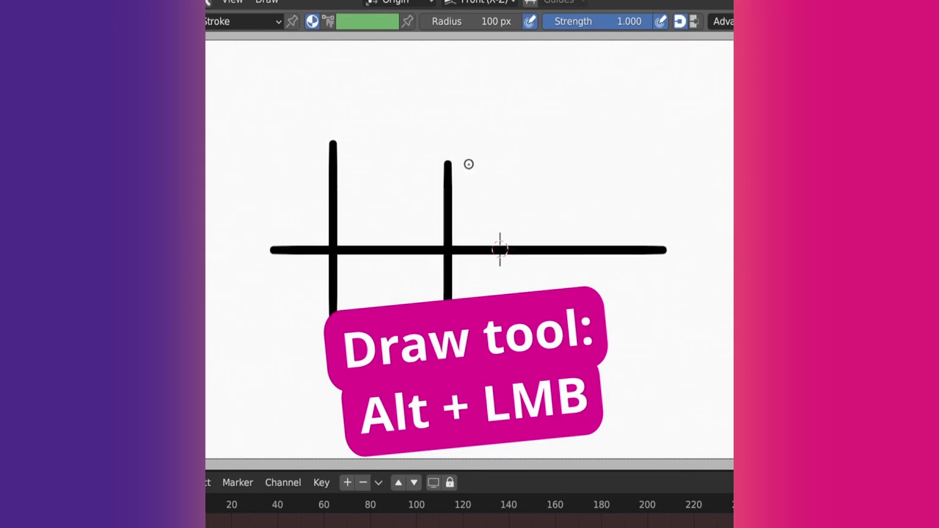
alt+drag(629, 115, 629, 335)
Step: Draw a long wavy stroke across the canvas and erase parts of it with the temporary eraser
mouse_move(245, 138)
ctrl+mouse_down()
mouse_move(210, 168)
mouse_move(315, 157)
mouse_move(452, 317)
mouse_move(615, 226)
ctrl+mouse_up()
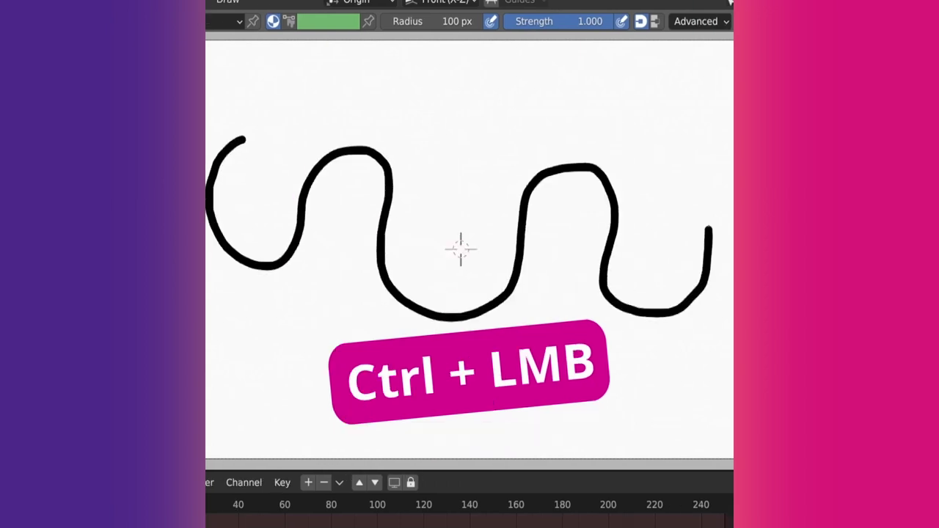
mouse_move(704, 213)
ctrl+mouse_down()
mouse_move(688, 304)
mouse_move(597, 268)
mouse_move(447, 317)
ctrl+mouse_up()
mouse_move(375, 170)
ctrl+mouse_down()
mouse_move(366, 198)
mouse_move(396, 191)
mouse_move(342, 168)
ctrl+mouse_up()
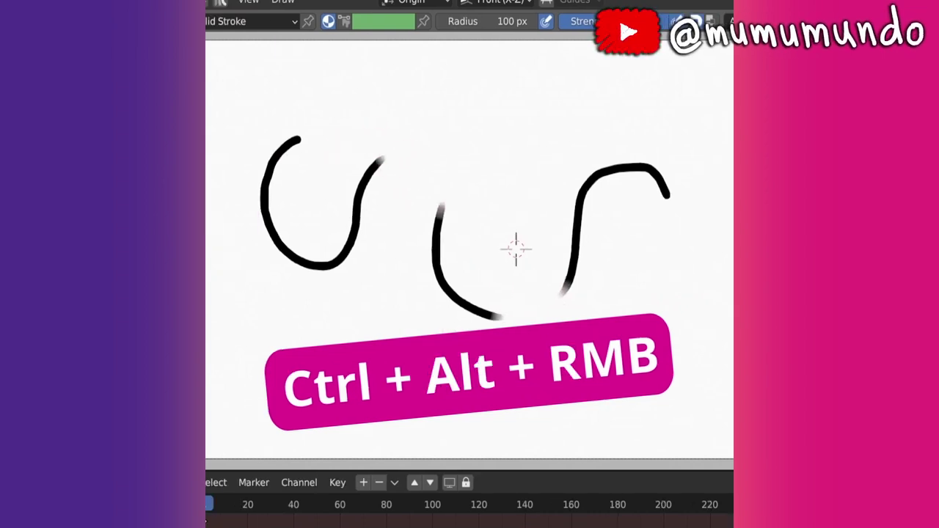
Step: Lasso-erase the lower portions of the remaining strokes and the arch on the far side of the canvas
ctrl+alt+right_drag(514, 247, 514, 247)
mouse_move(235, 293)
ctrl+alt+right_down()
mouse_move(333, 232)
mouse_move(381, 316)
mouse_move(207, 315)
mouse_move(254, 347)
ctrl+alt+right_up()
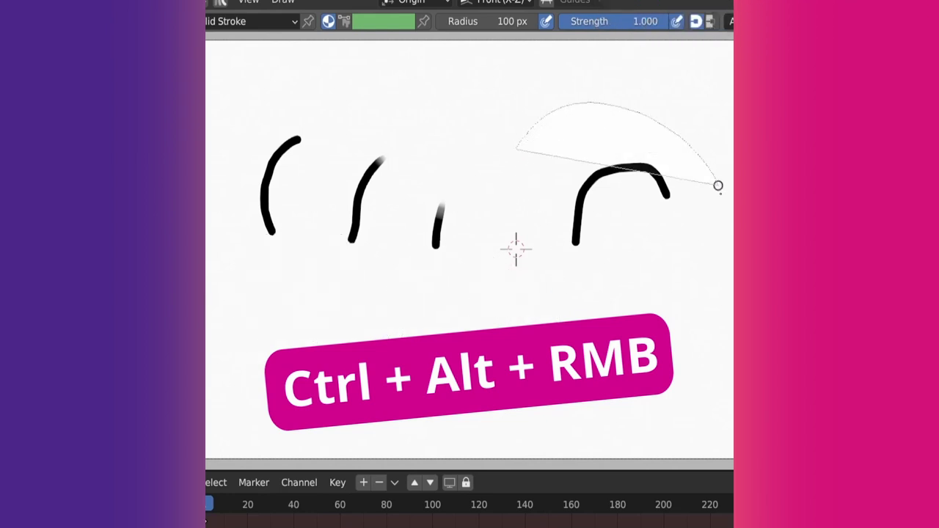
mouse_move(718, 185)
ctrl+alt+right_down()
mouse_move(657, 289)
mouse_move(498, 225)
mouse_move(514, 145)
ctrl+alt+right_up()
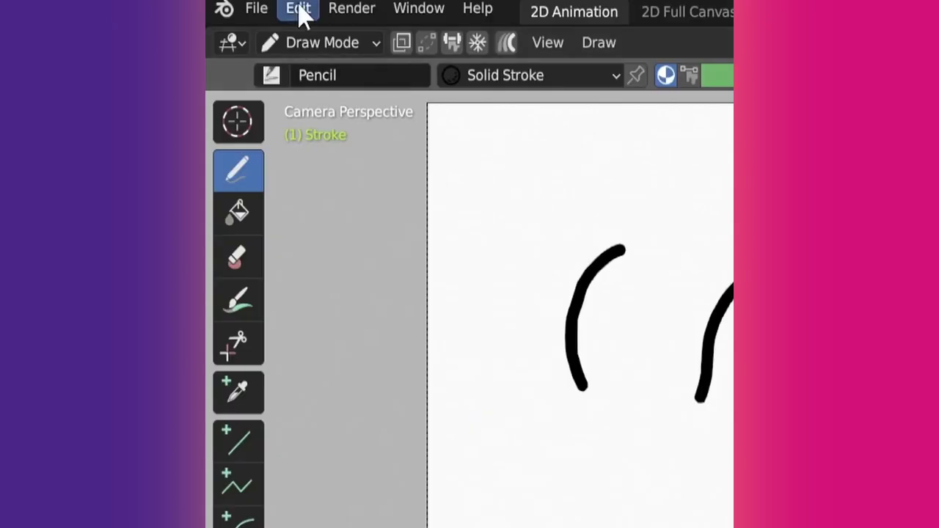
Step: In the Keymap preferences, try the Left and Right options for the select mouse button, finishing on Right
click(301, 10)
click(363, 397)
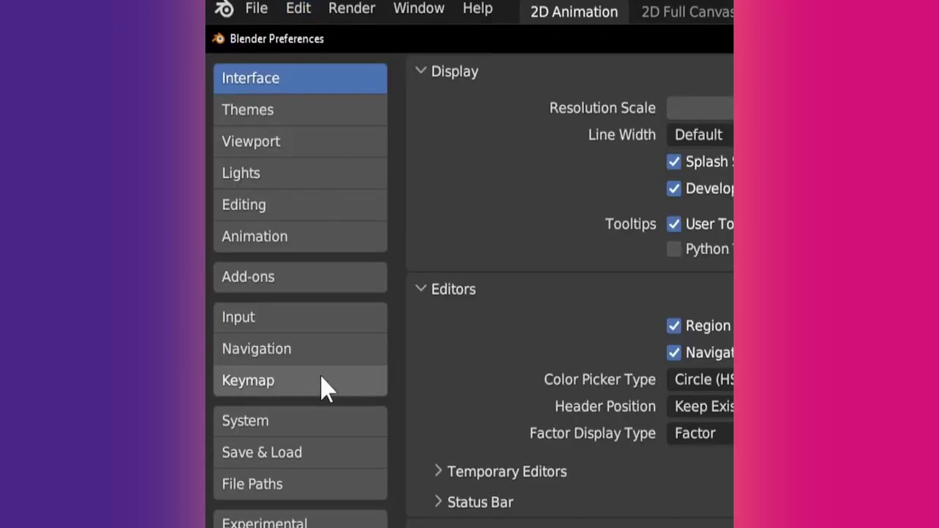
click(258, 391)
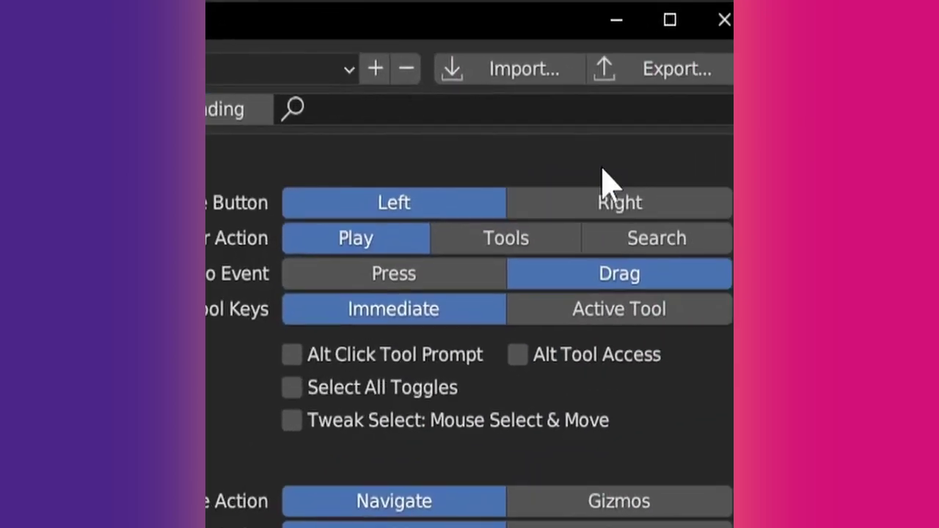
click(573, 201)
click(356, 213)
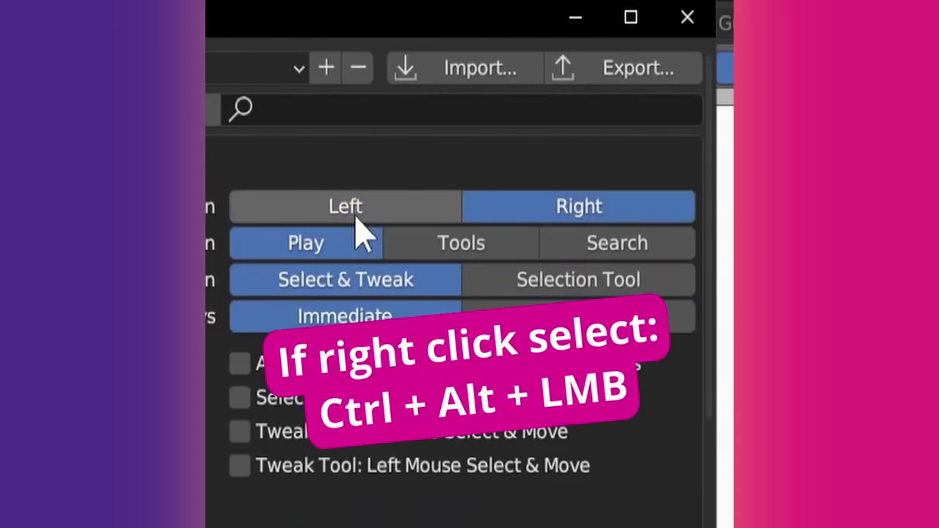
click(570, 209)
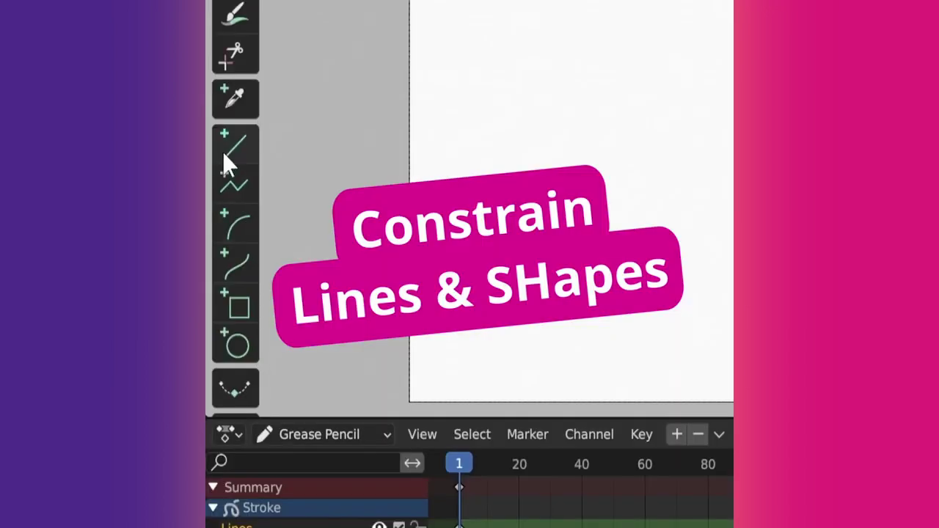
Step: Draw a large angle-constrained arc with the Arc tool, starting near the 3D cursor
click(241, 227)
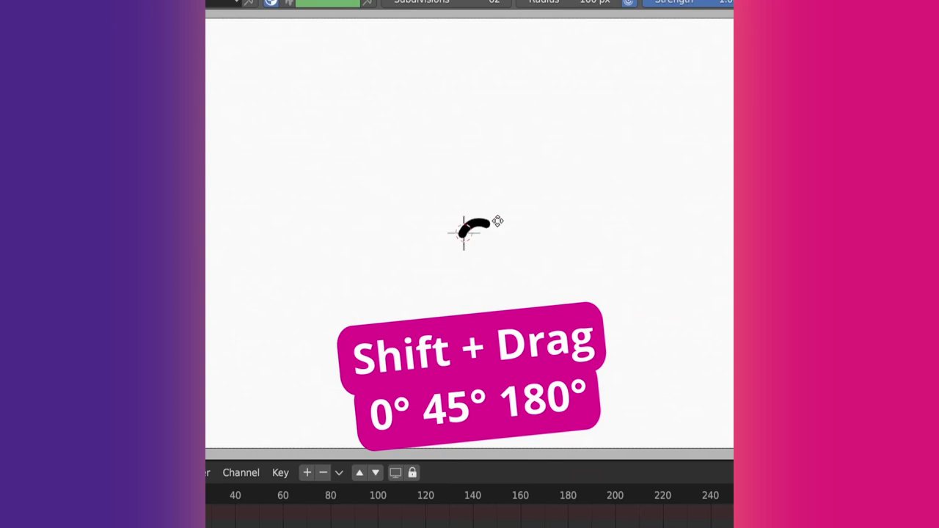
mouse_move(496, 220)
shift+mouse_down()
mouse_move(727, 279)
mouse_move(727, 212)
mouse_move(622, 416)
mouse_move(293, 365)
mouse_move(259, 186)
mouse_move(421, 57)
mouse_move(644, 81)
mouse_move(724, 360)
mouse_move(691, 409)
shift+mouse_up()
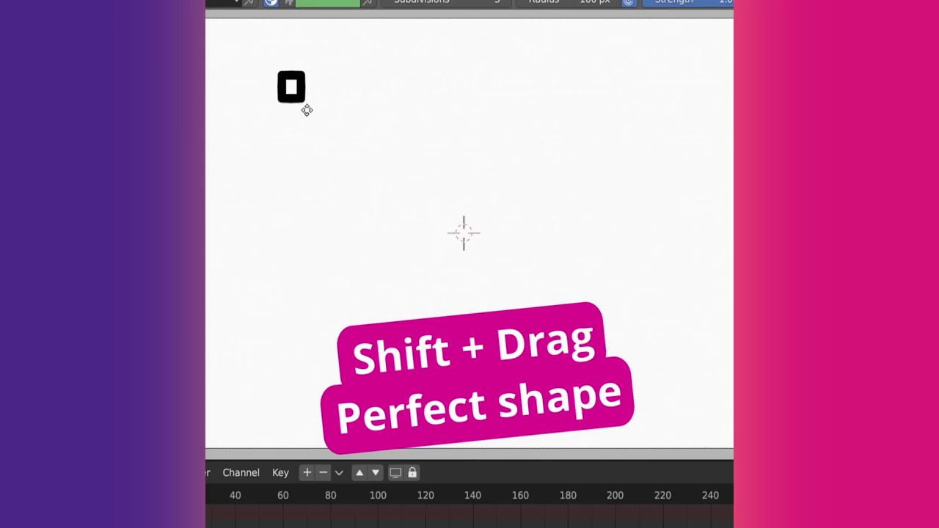
Step: Draw shapes constrained to equal proportions and another shape centred on its start point at the 3D cursor
mouse_move(307, 110)
mouse_down()
mouse_move(625, 316)
mouse_move(562, 270)
mouse_move(430, 214)
mouse_move(583, 394)
mouse_move(550, 293)
mouse_up()
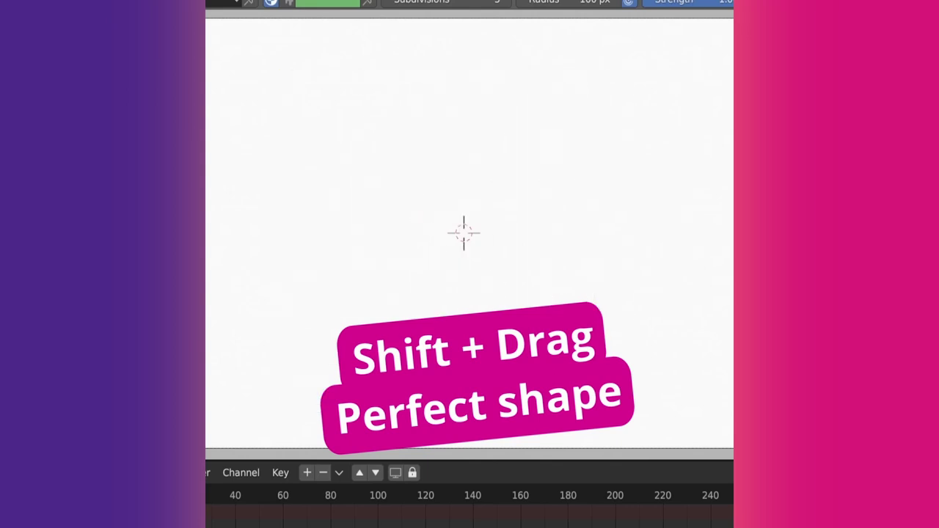
drag(296, 83, 476, 264)
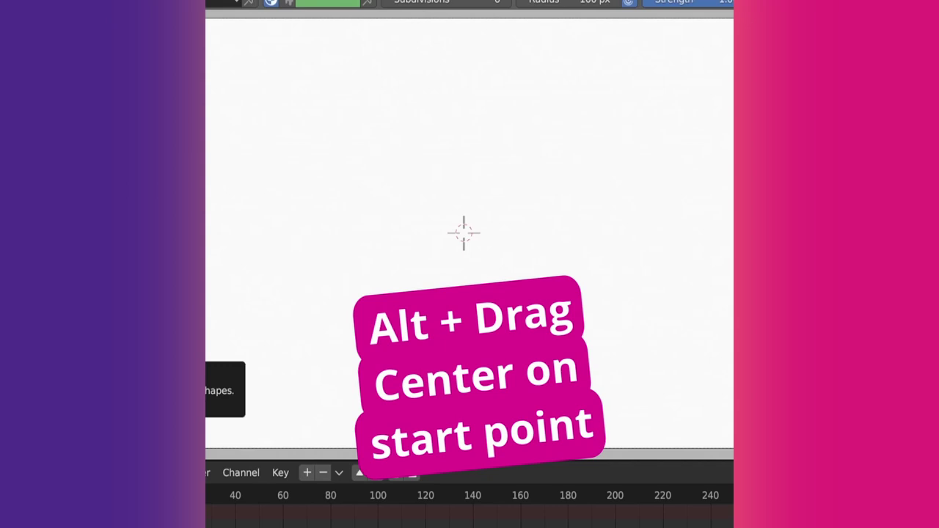
drag(464, 233, 568, 175)
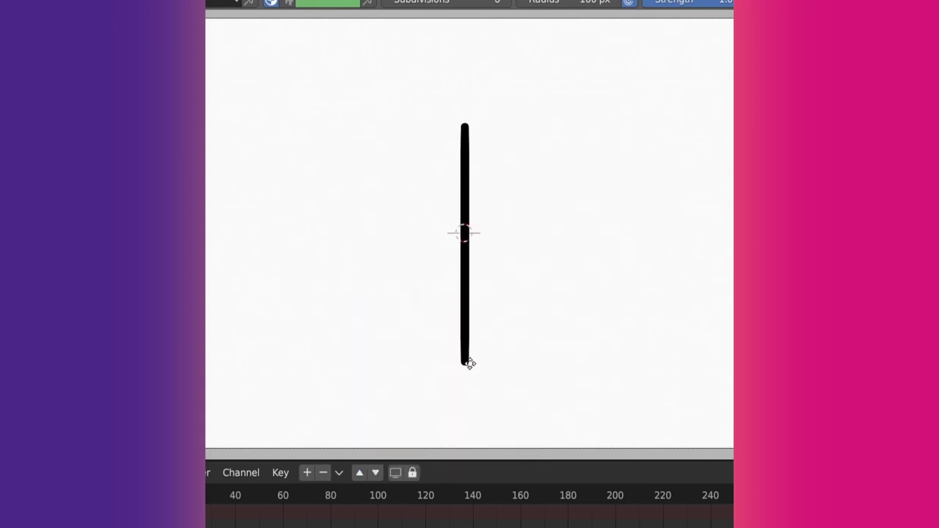
Step: Finish a straight vertical line through the 3D cursor and extend the stroke with a short segment from its upper end
drag(469, 363, 471, 384)
key(Return)
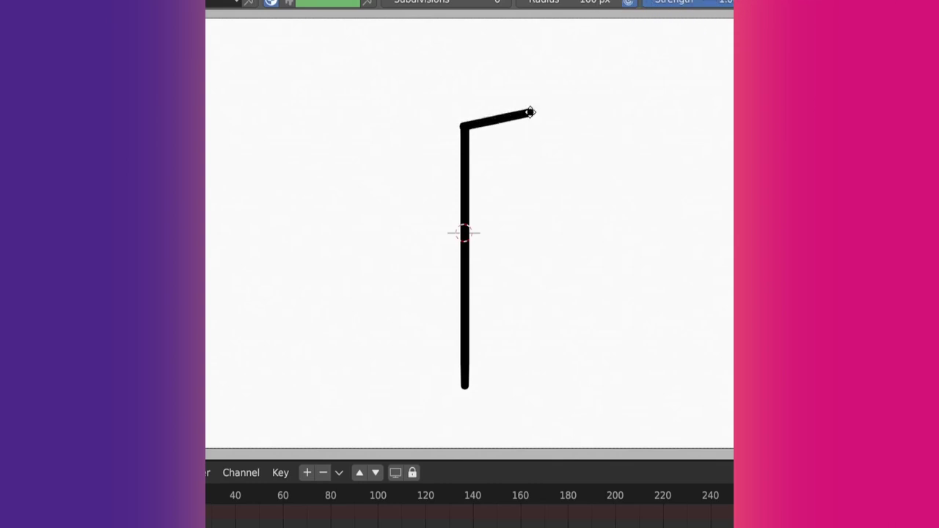
shift+drag(540, 114, 559, 118)
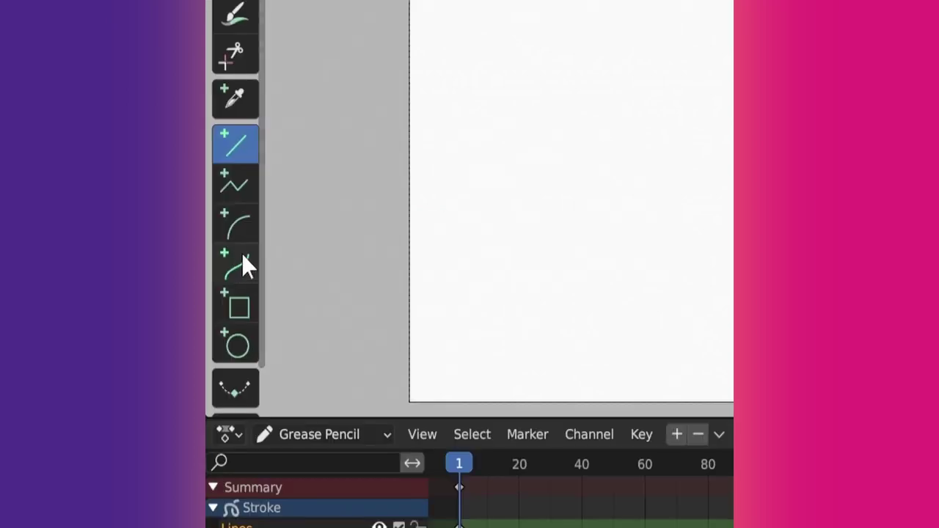
Step: Draw a slanted line with the Curve tool, bend it into an S shape with its two handles, and reposition its lower endpoint
click(242, 261)
drag(313, 189, 638, 261)
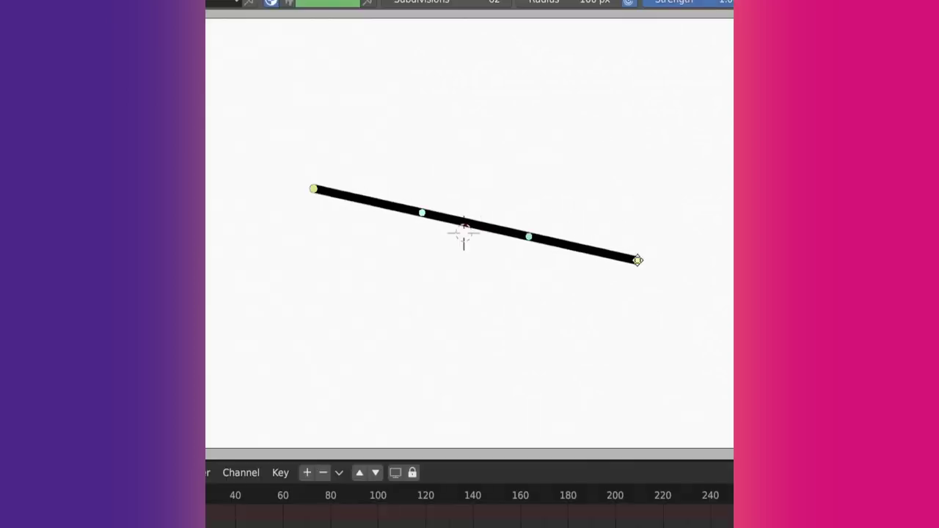
drag(420, 216, 405, 290)
mouse_move(530, 238)
mouse_down()
mouse_move(568, 153)
mouse_move(563, 141)
mouse_up()
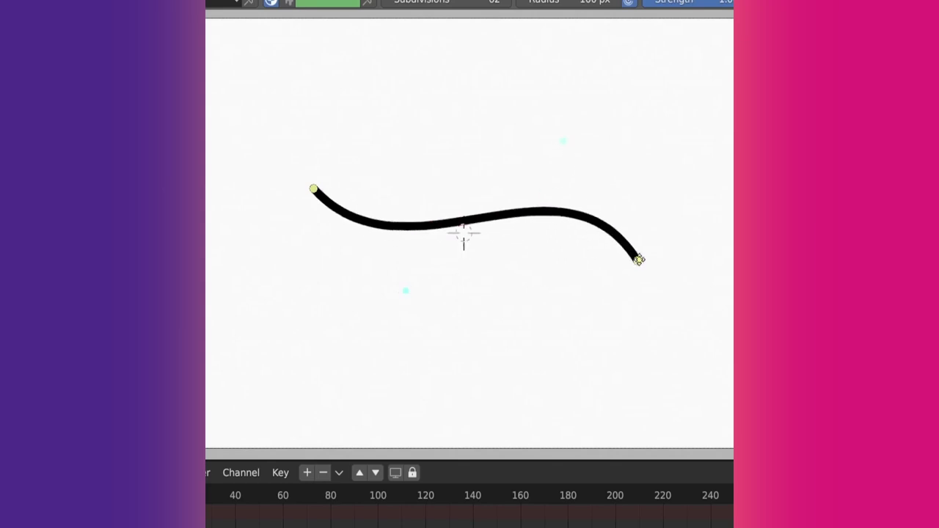
drag(638, 261, 623, 204)
Step: Draw a second, nearly horizontal curve above the 3D cursor and pull its two handles in opposite directions
mouse_move(314, 189)
mouse_down()
mouse_move(356, 251)
mouse_move(330, 210)
mouse_move(441, 189)
mouse_move(400, 297)
mouse_move(394, 151)
mouse_move(390, 289)
mouse_move(626, 180)
mouse_move(598, 176)
mouse_up()
key(g)
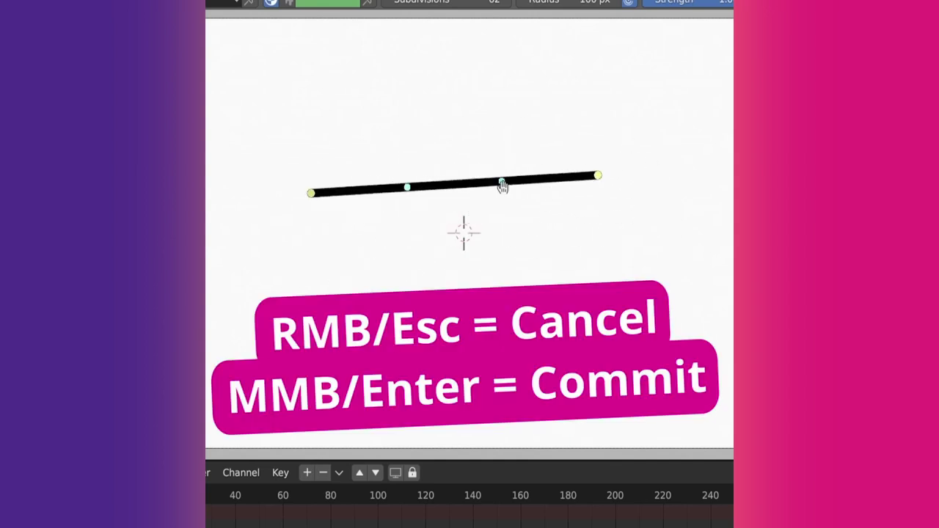
drag(502, 185, 516, 264)
mouse_move(407, 187)
mouse_down()
mouse_move(406, 139)
mouse_move(437, 98)
mouse_up()
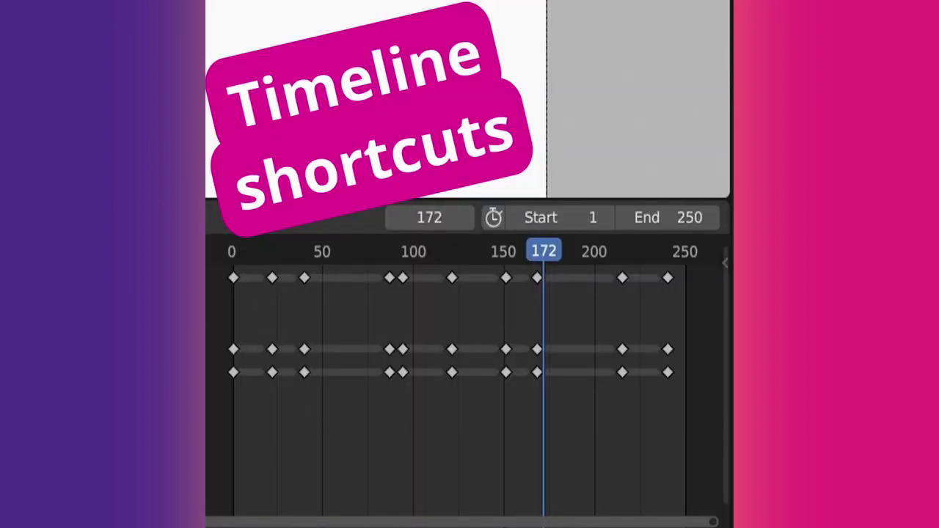
Step: Set the current frame to 1 and scrub the timeline playhead to frame 149
text(1)
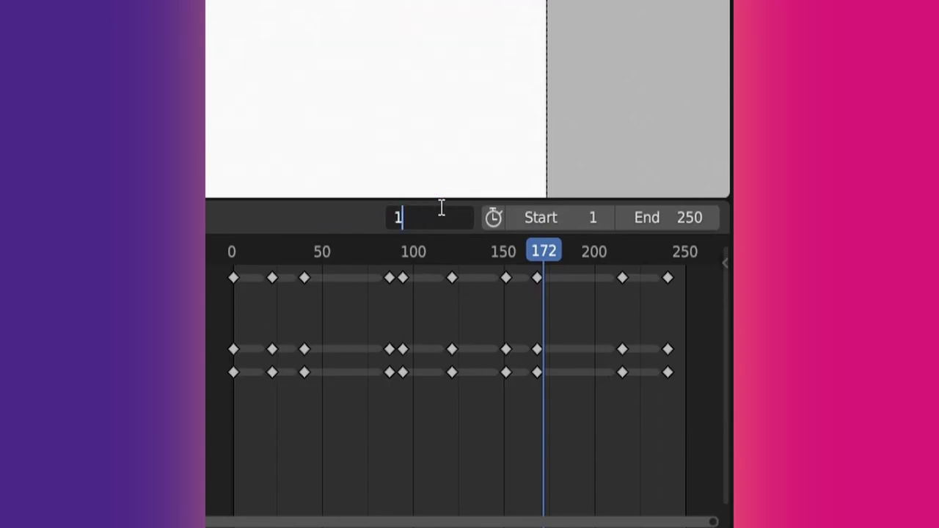
key(Return)
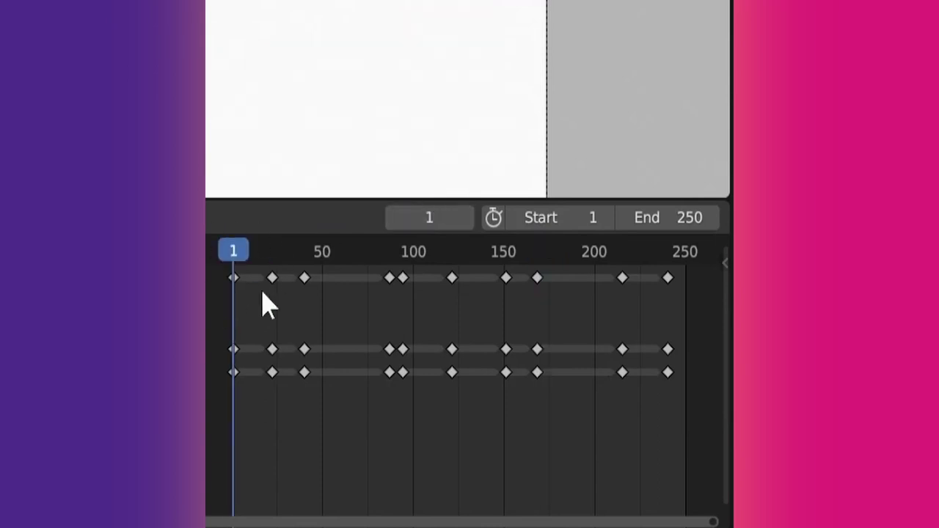
drag(238, 252, 504, 254)
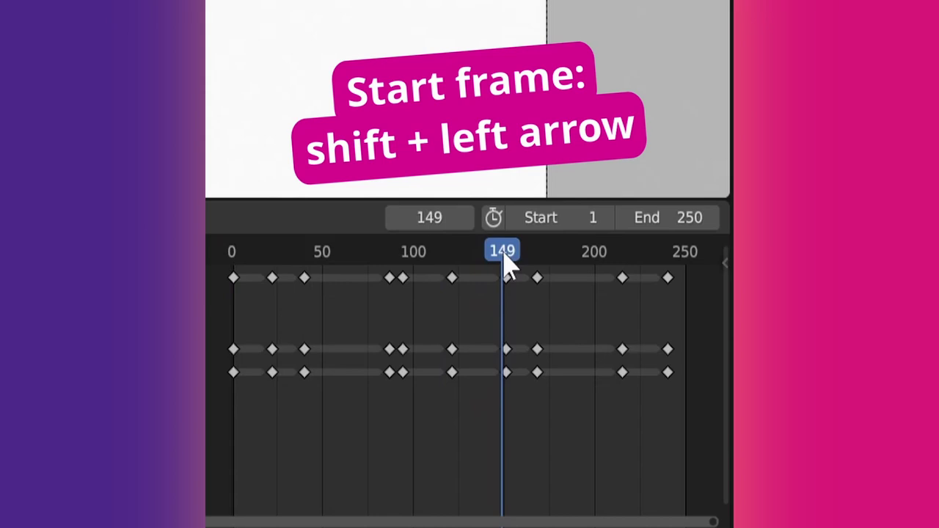
Step: Jump the playhead to the start frame, over to the end frame, and back to the start frame
key(shift+Left)
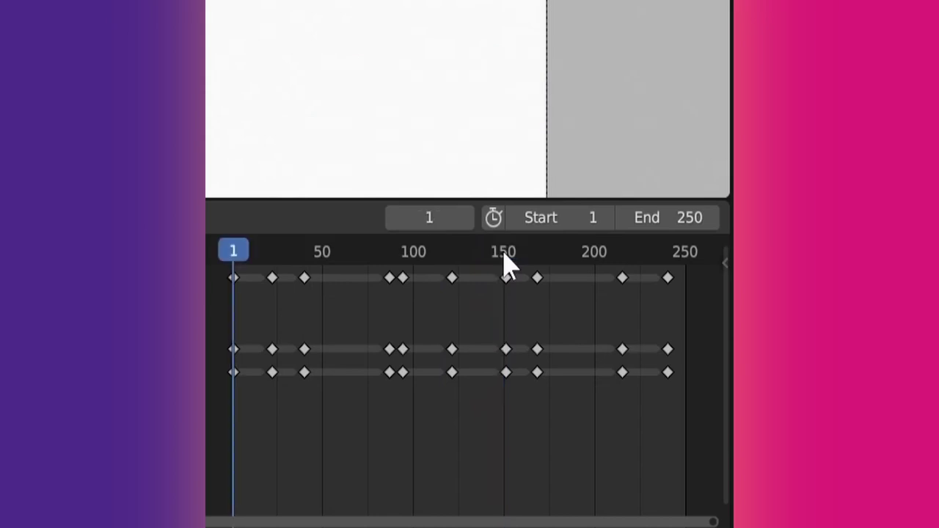
key(shift+Right)
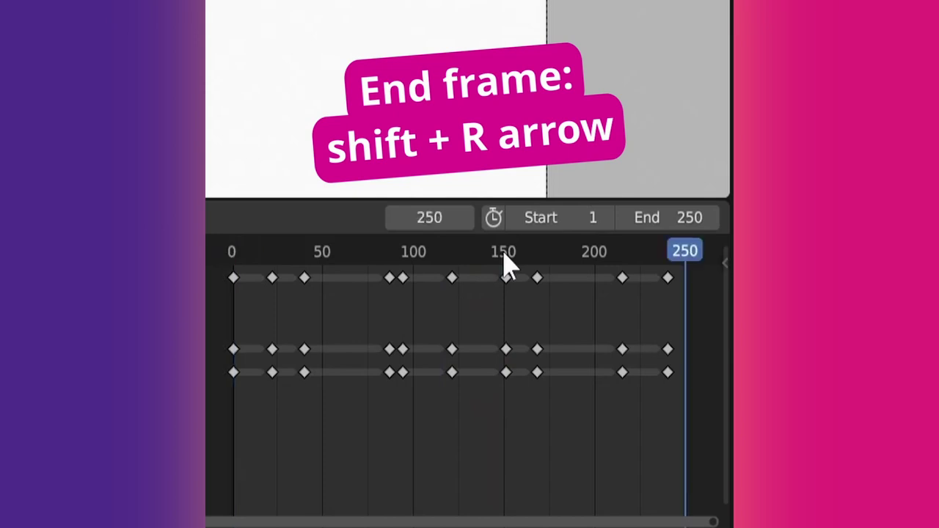
key(shift+Left)
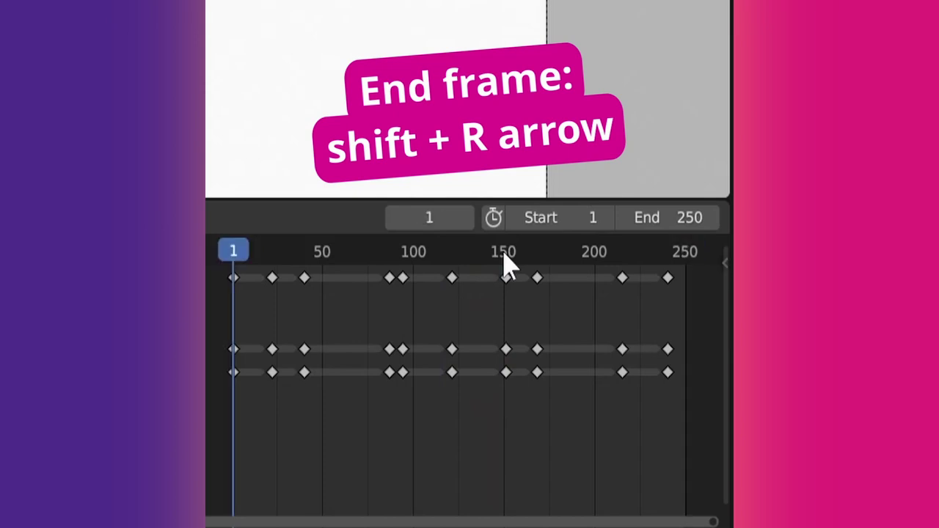
Step: Move the playhead to the end frame, 250, and repeatedly invert the keyframe selection
key(shift+Right)
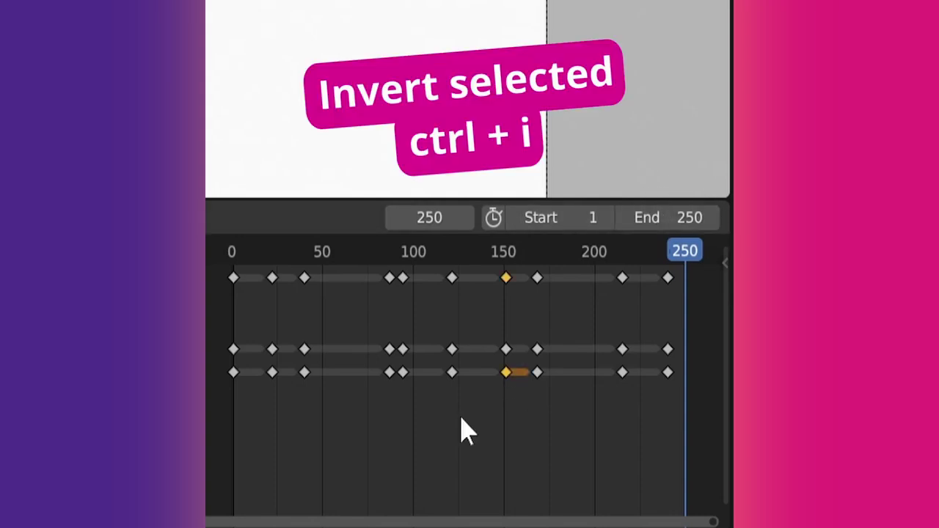
key(ctrl+i)
key(ctrl+i)
key(ctrl+i)
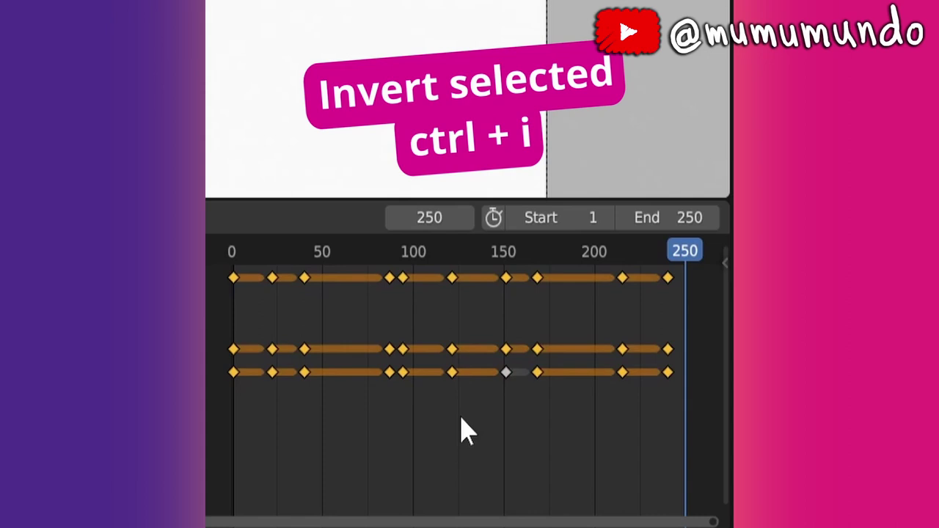
Step: Duplicate the first two keyframe columns further along the timeline, and repeat the duplication three more times
drag(210, 325, 323, 404)
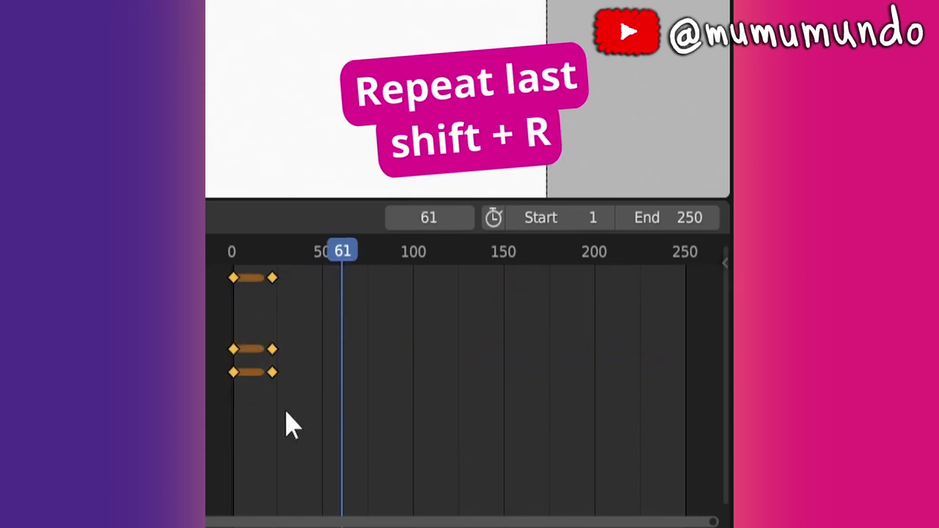
key(shift+d)
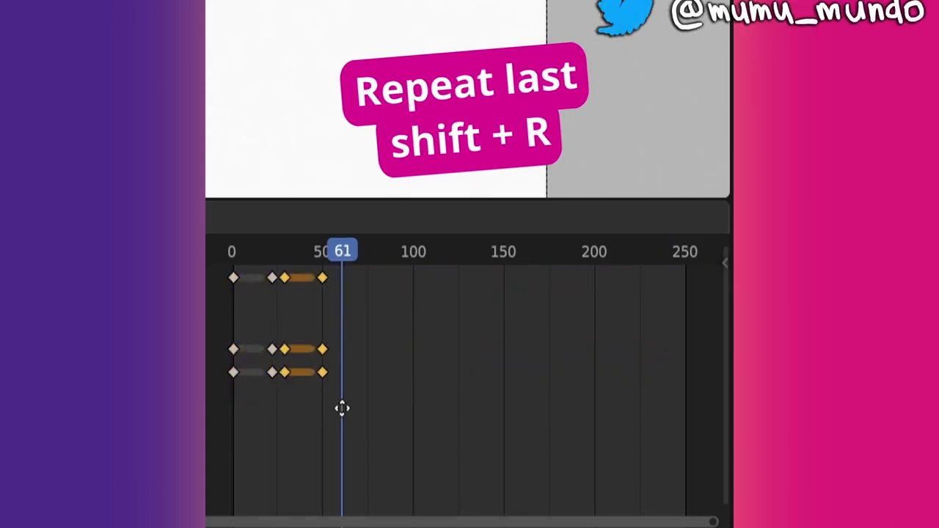
click(388, 424)
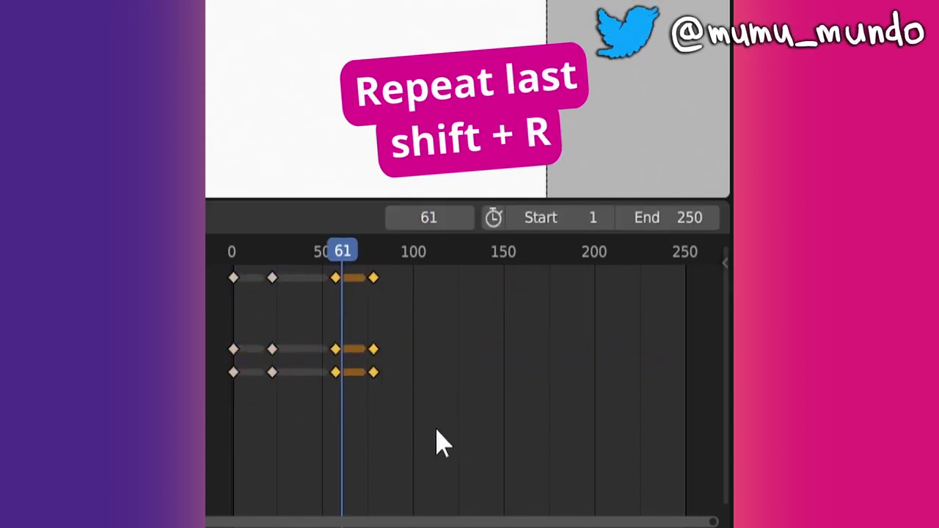
key(shift+r)
key(shift+r)
key(shift+r)
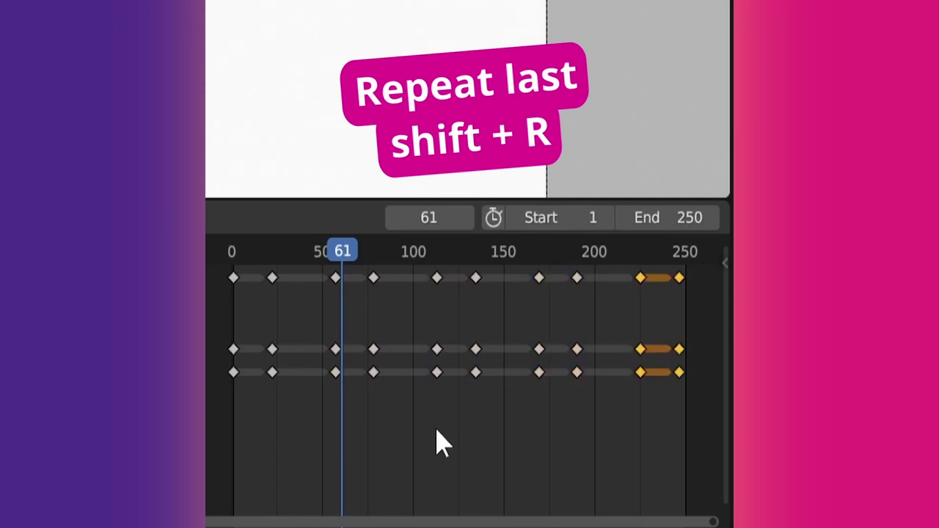
Step: Select the middle group of keyframes around the playhead at frame 126 and try extending only one side at a time
key(alt+a)
drag(355, 409, 570, 349)
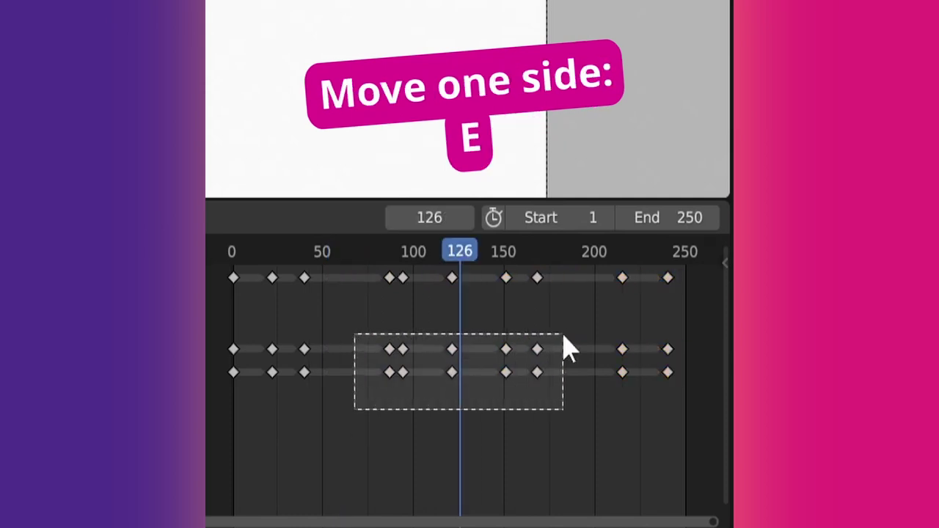
key(e)
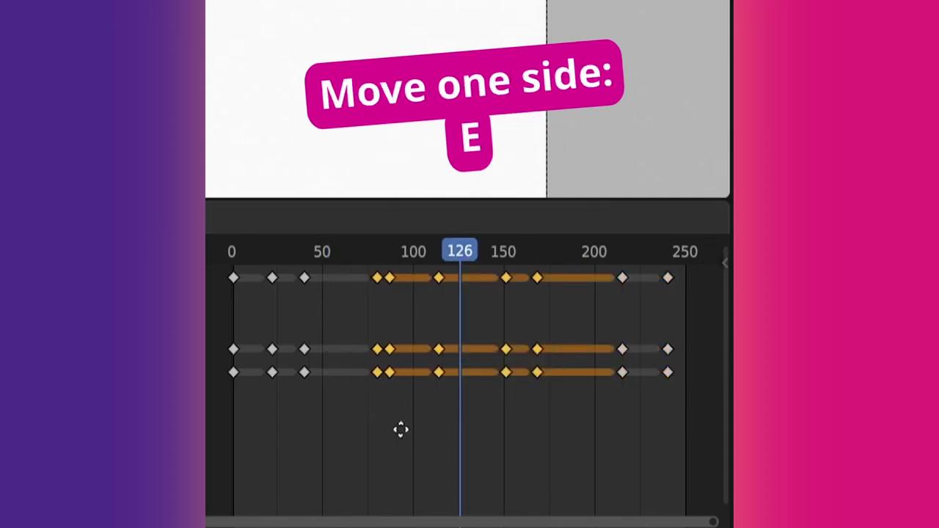
key(Escape)
key(e)
key(Escape)
Step: Try scaling the selected keyframes about the playhead, first at frame 126 and again with it moved to frame 87
key(s)
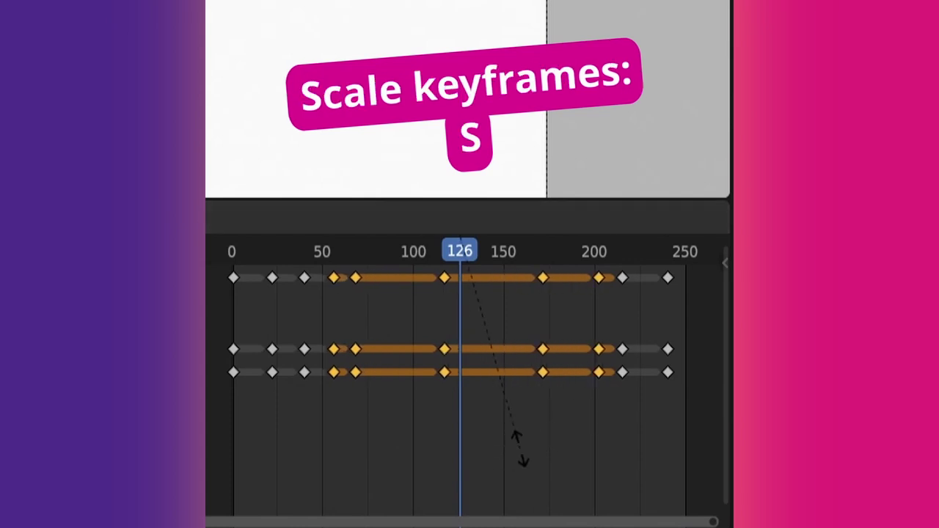
key(Escape)
drag(385, 253, 392, 259)
key(s)
key(Escape)
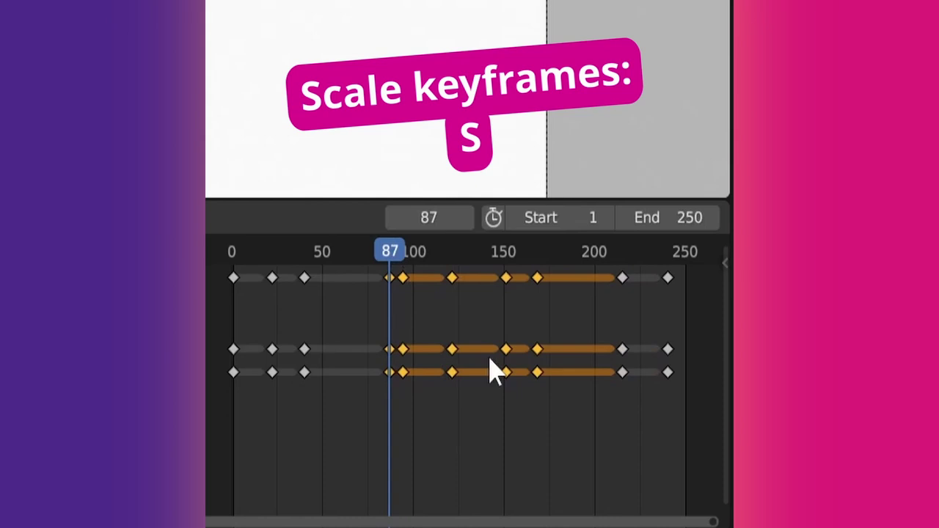
Step: Select all keyframes and slide them relative to the playhead at frame 61
drag(207, 317, 694, 409)
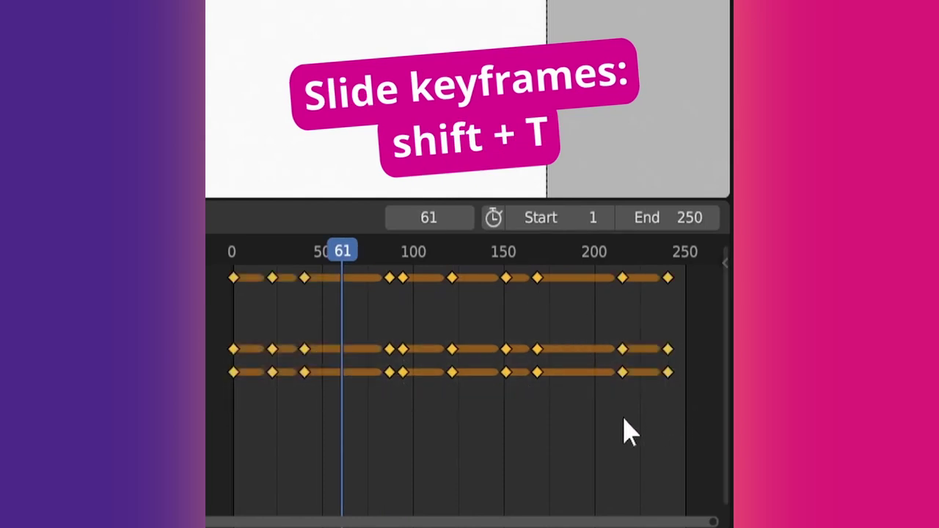
key(shift+t)
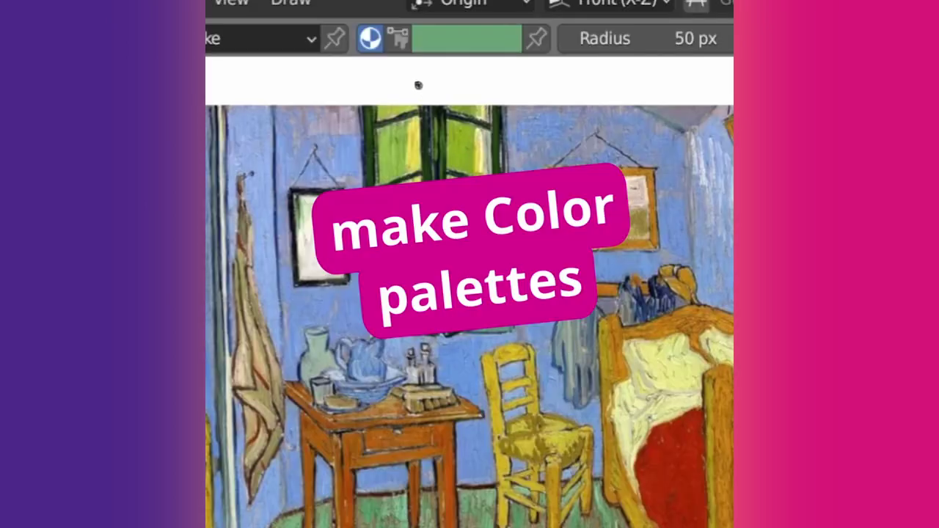
Step: Switch the brush to Color Attribute and create a separate color palette named whatever
click(400, 48)
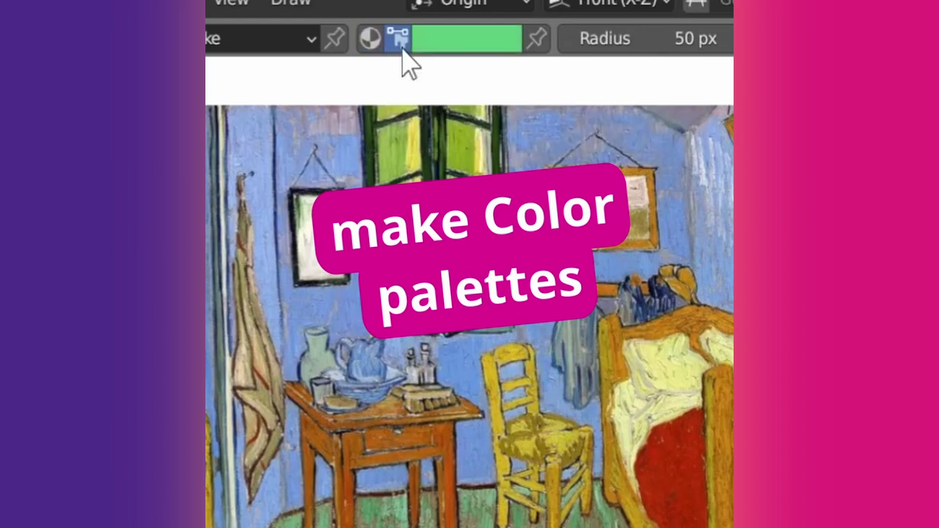
click(467, 40)
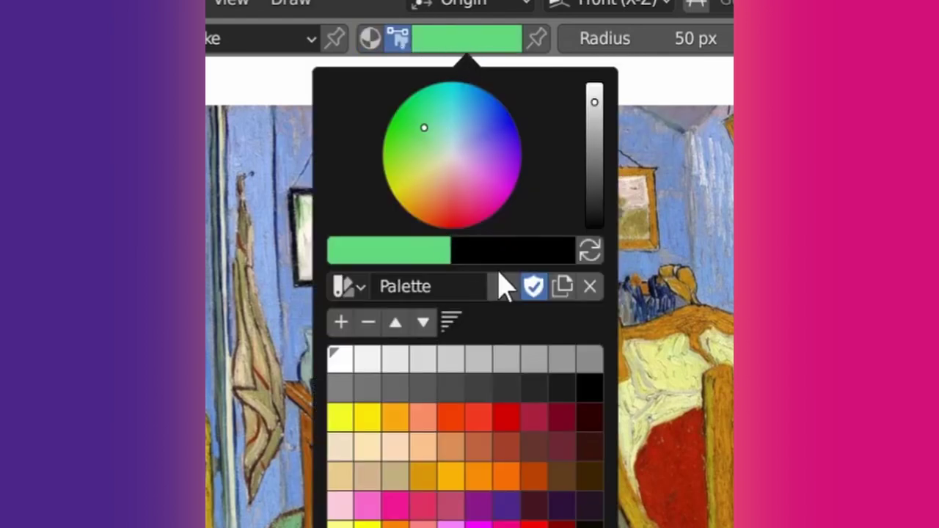
click(562, 286)
double_click(430, 285)
text(whatever)
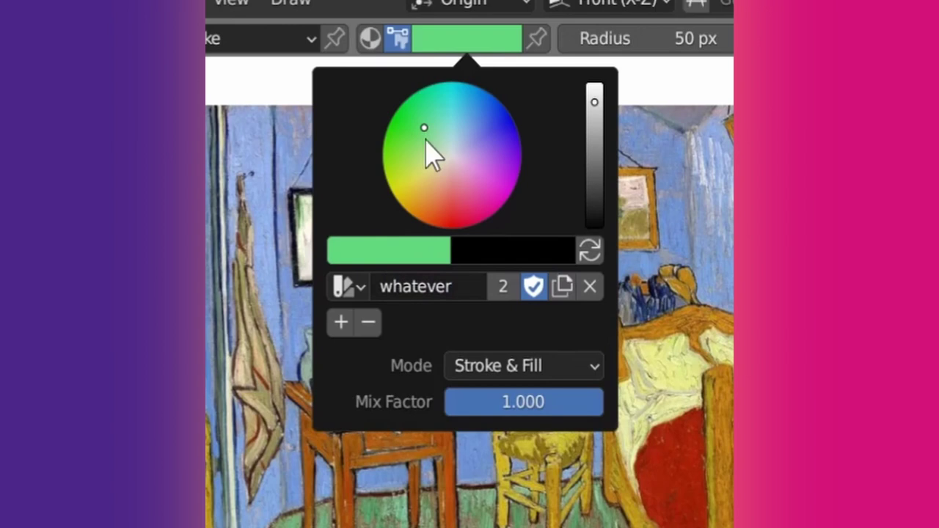
Step: Mix a light green and a darker green, adding each as a swatch to the whatever palette
drag(426, 140, 484, 145)
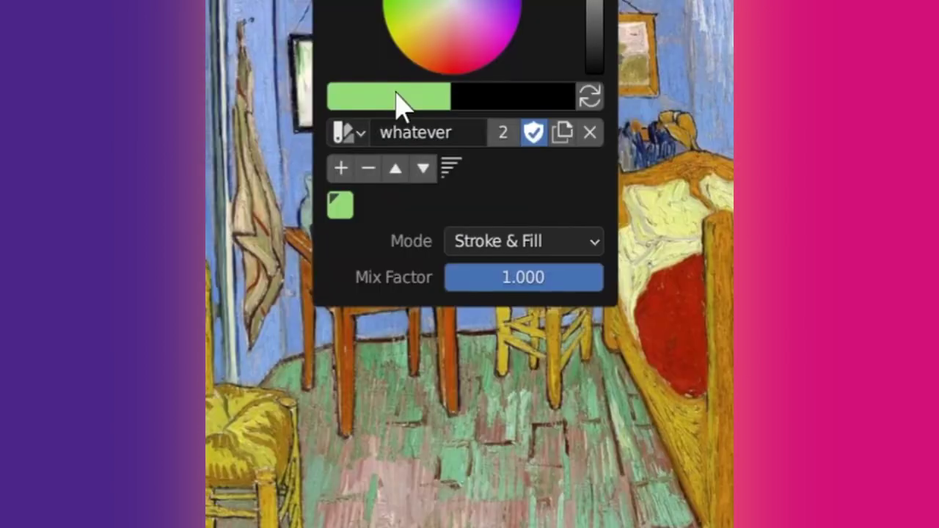
click(399, 100)
drag(506, 476, 452, 476)
scroll(397, 224, up, 3)
mouse_move(397, 223)
mouse_down()
mouse_move(426, 193)
mouse_move(487, 234)
mouse_move(400, 169)
mouse_up()
scroll(401, 168, down, 3)
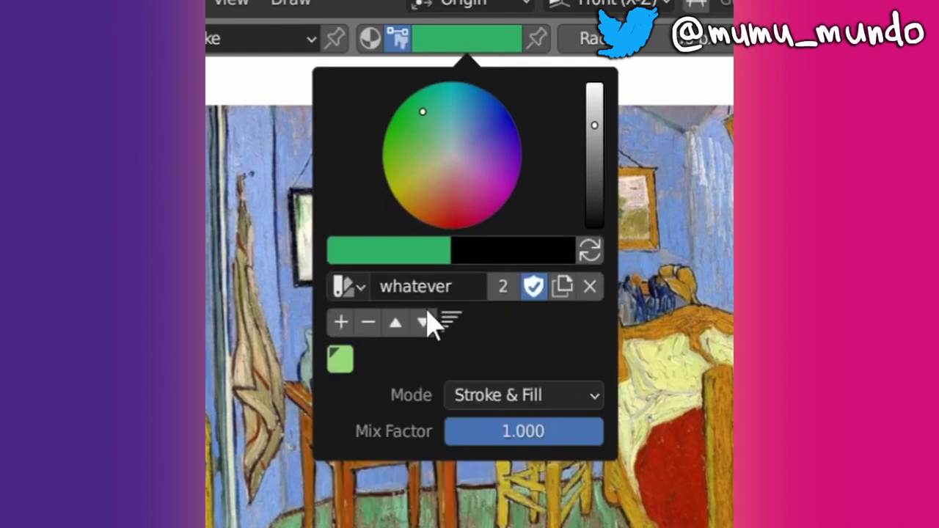
click(340, 323)
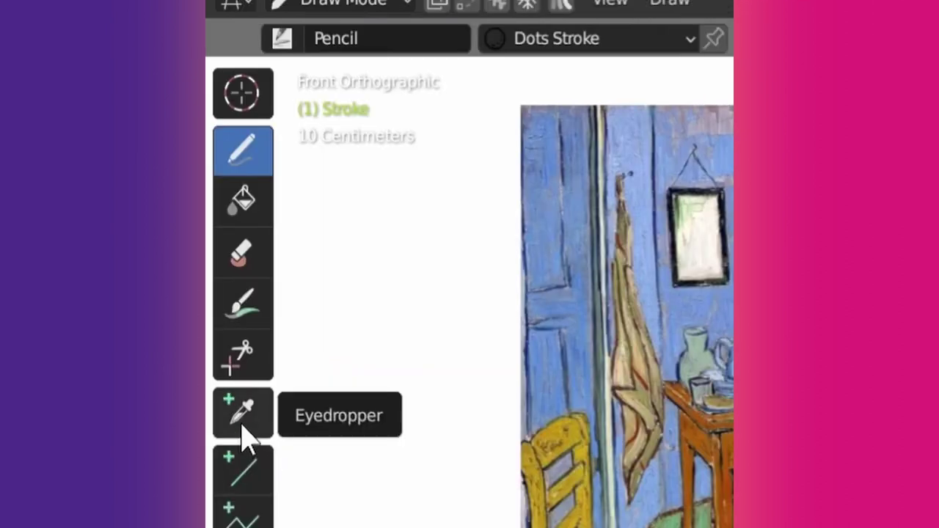
Step: Activate the Eyedropper for sampling colors from the bedroom painting
click(247, 437)
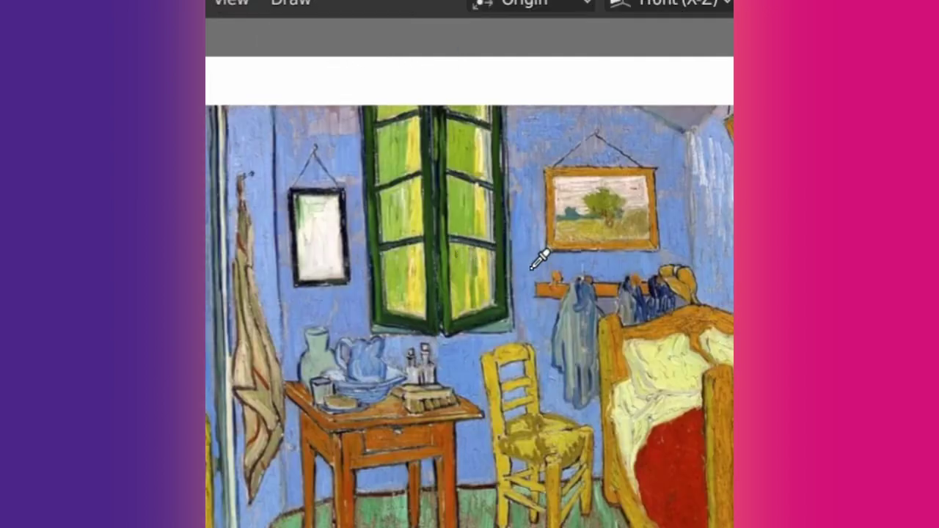
click(472, 43)
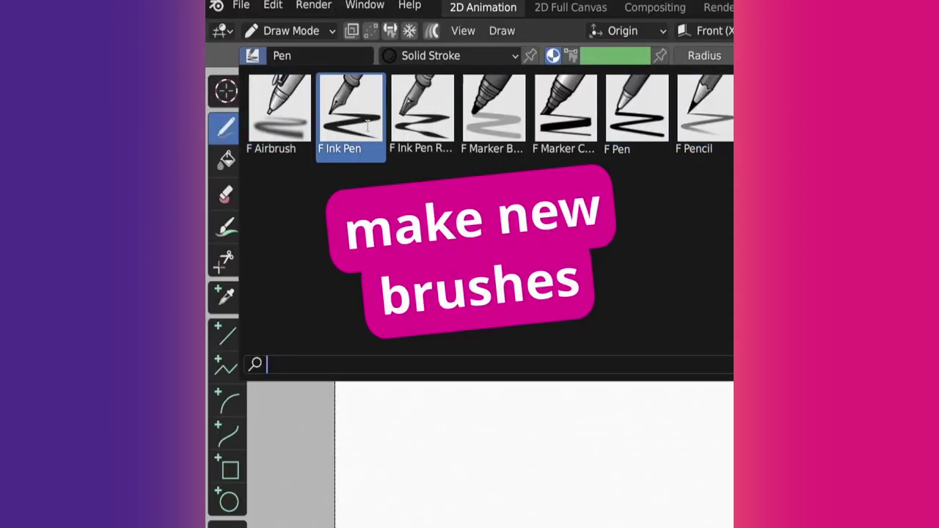
Step: Choose the Pen brush and handwrite BRUSH in large black capitals on the canvas
click(618, 129)
click(635, 128)
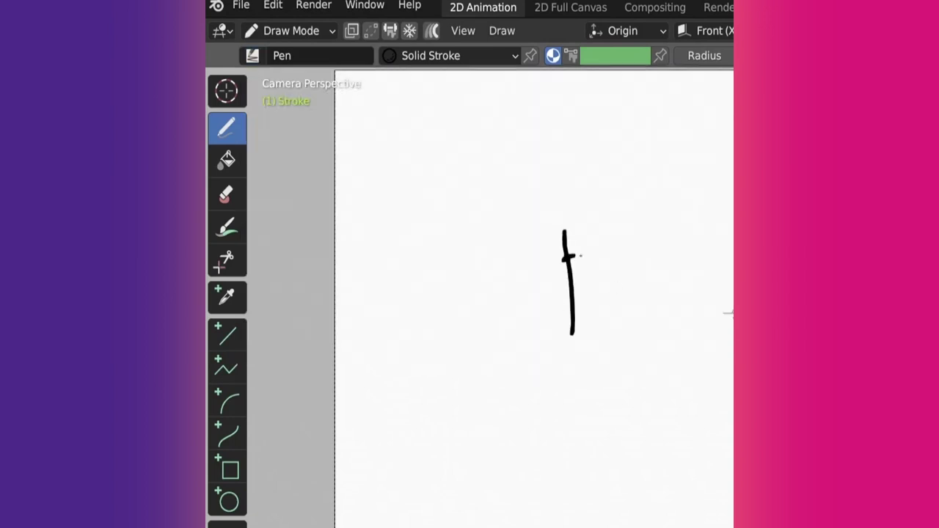
drag(580, 256, 564, 317)
mouse_move(598, 242)
mouse_down()
mouse_move(602, 331)
mouse_move(635, 323)
mouse_up()
drag(636, 253, 674, 253)
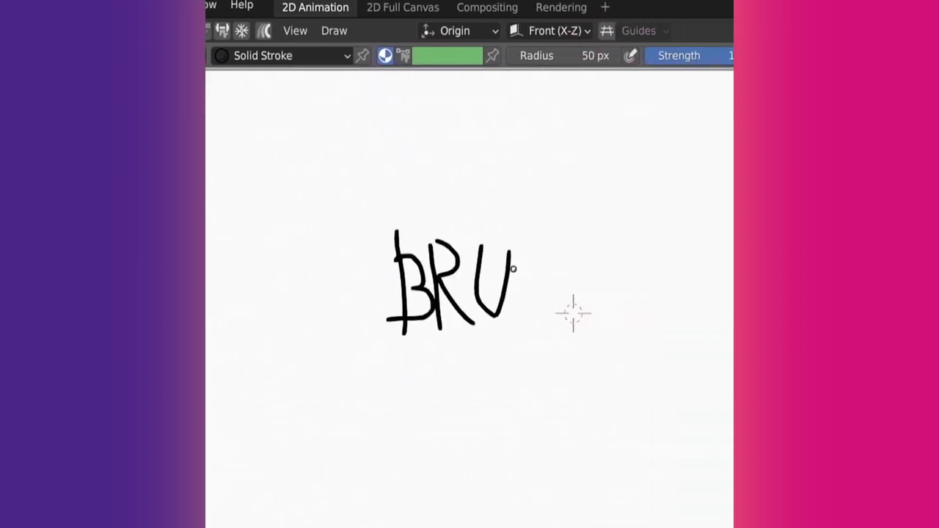
drag(549, 241, 528, 267)
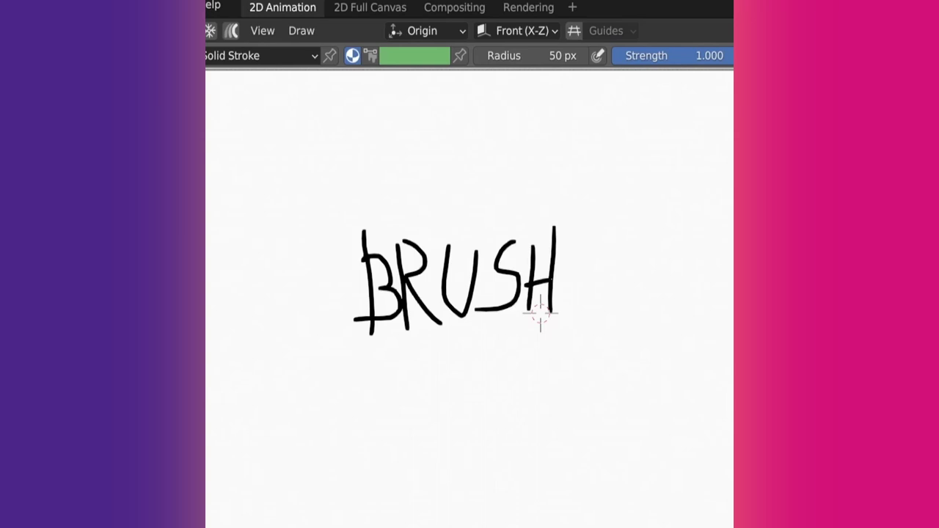
drag(650, 245, 697, 336)
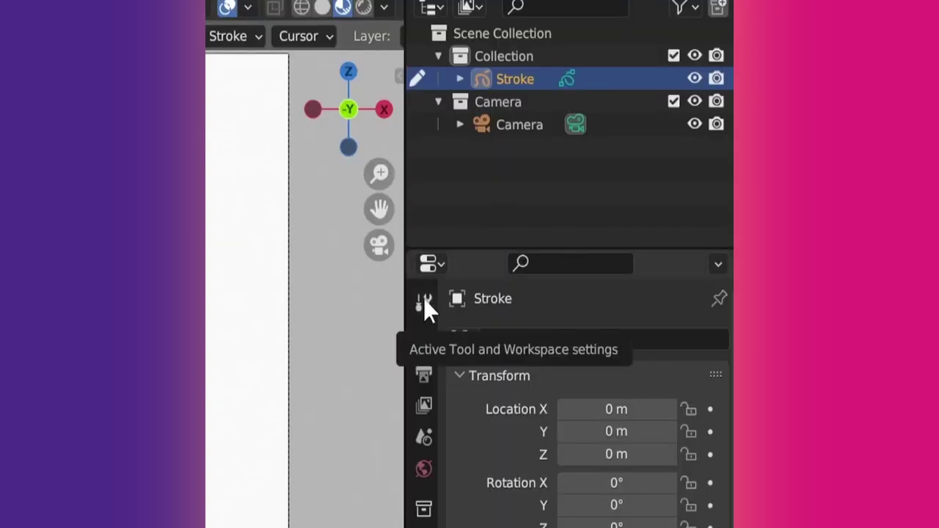
Step: Duplicate the Marker Chisel brush and name the copy Crazy
click(425, 302)
click(570, 433)
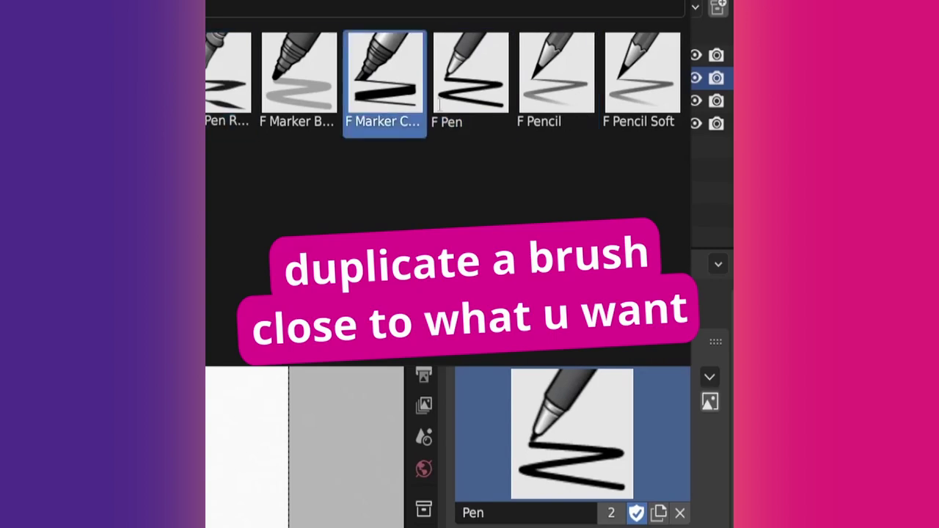
click(386, 81)
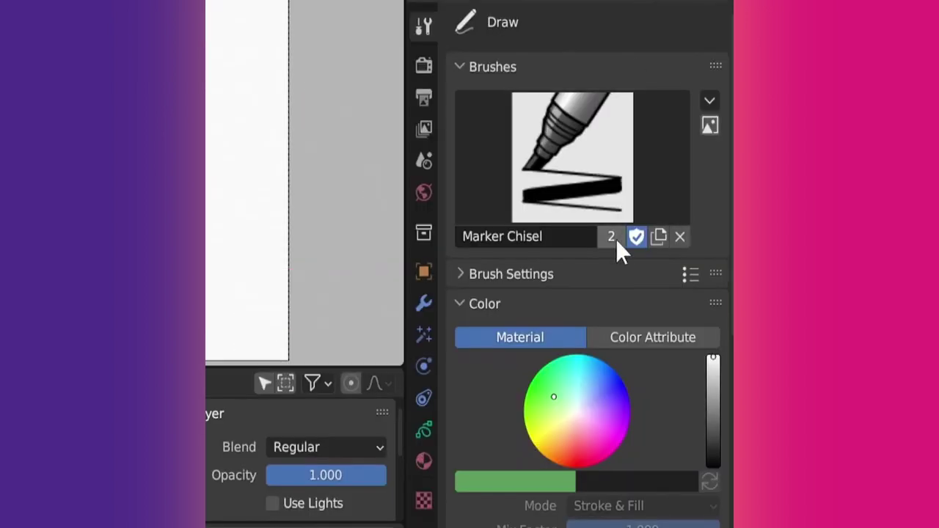
click(658, 236)
click(564, 238)
text(Cr)
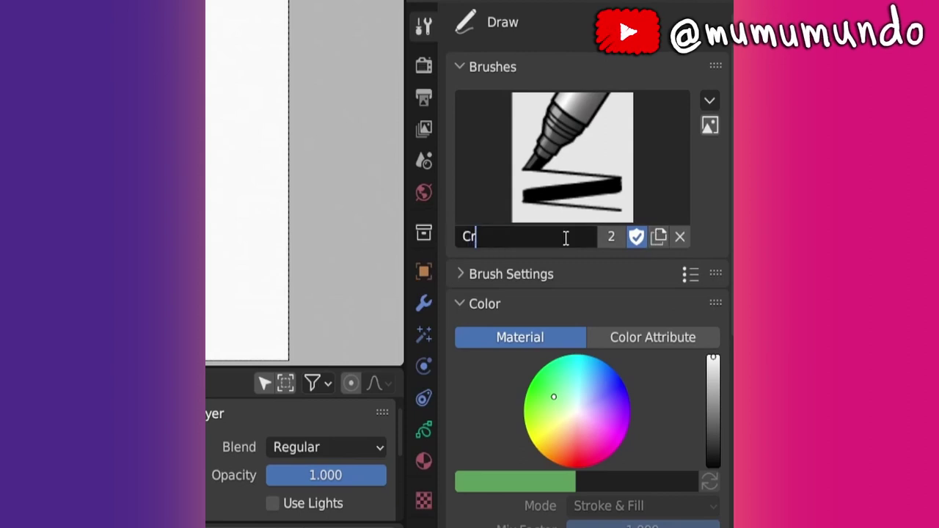
text(azy)
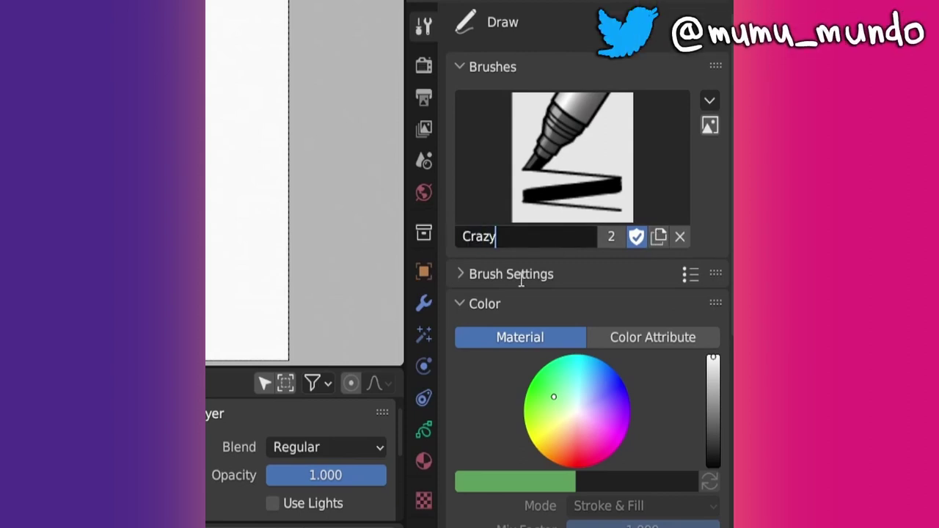
Step: Enable Randomize in the Crazy brush's stroke settings and raise three of its randomization values
click(514, 274)
scroll(523, 288, down, 10)
click(474, 176)
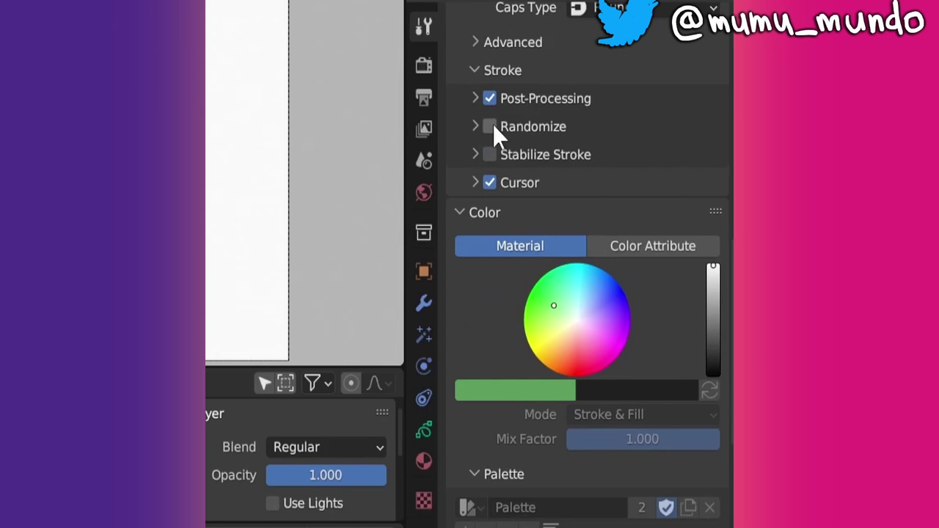
click(490, 126)
click(532, 127)
drag(587, 157, 623, 157)
drag(587, 184, 609, 184)
drag(587, 210, 624, 210)
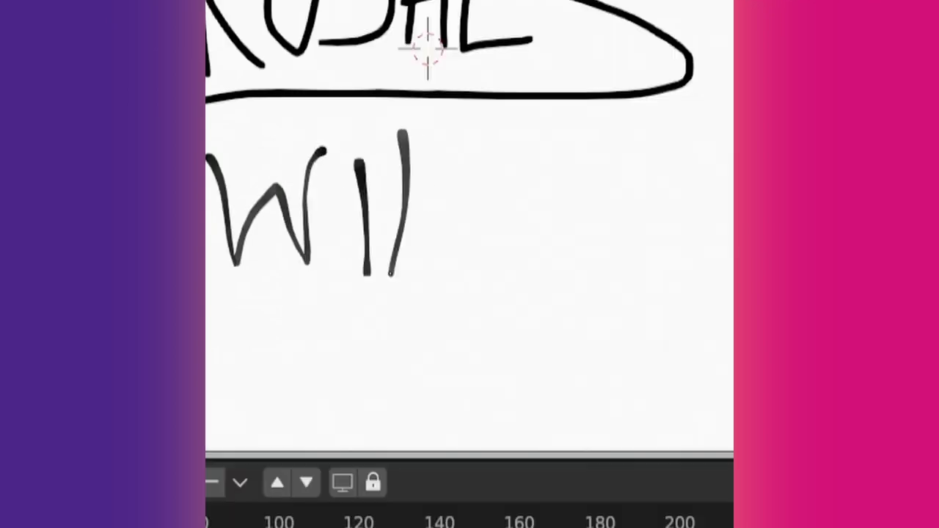
Step: Finish handwriting the word beginning with WI below the encircled lettering, add an exclamation mark and underline it
drag(392, 275, 488, 271)
drag(506, 141, 510, 278)
drag(510, 139, 513, 277)
drag(686, 118, 686, 250)
click(689, 294)
drag(242, 334, 631, 326)
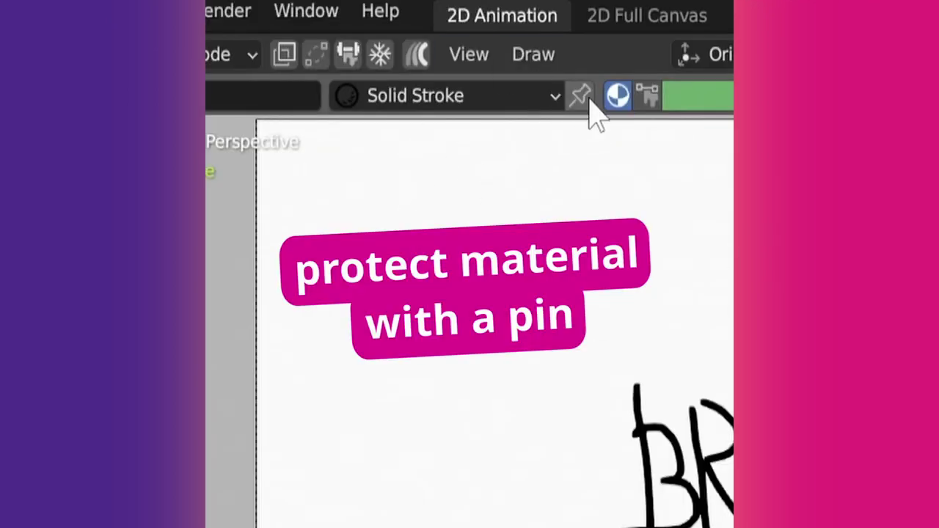
Step: Pin and unpin the brush's Solid Stroke material, and switch the material to Squares Stroke
click(580, 97)
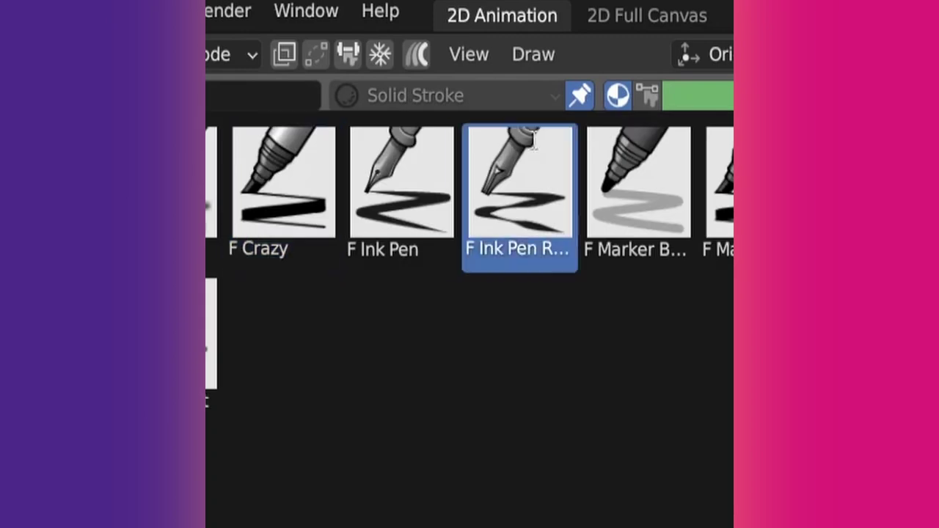
click(581, 96)
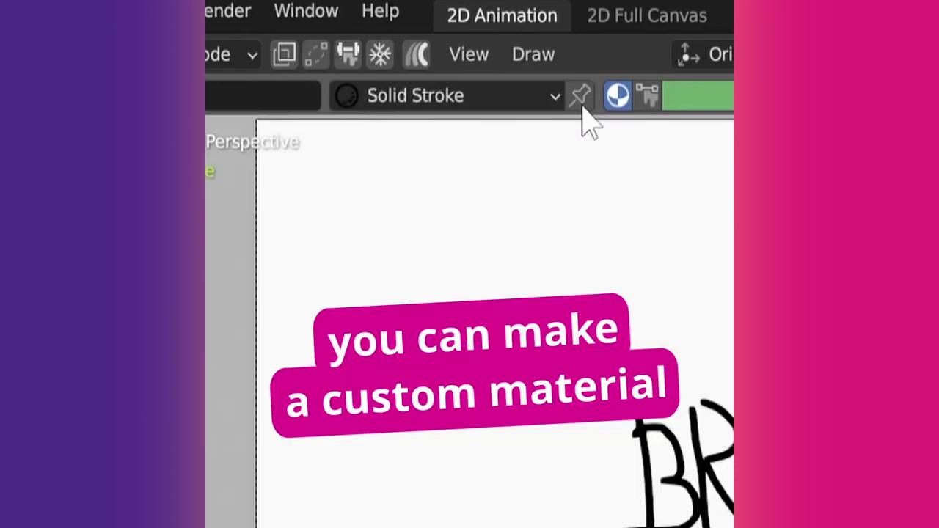
click(434, 99)
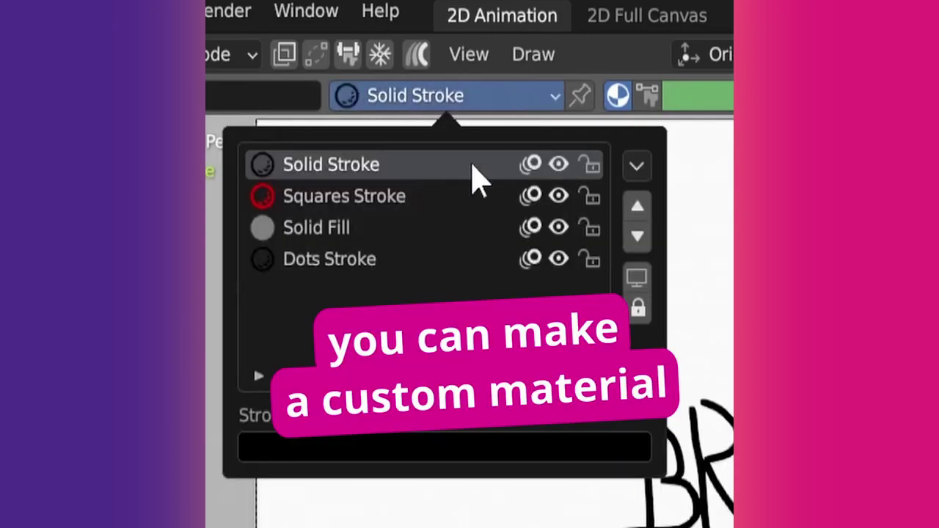
click(436, 195)
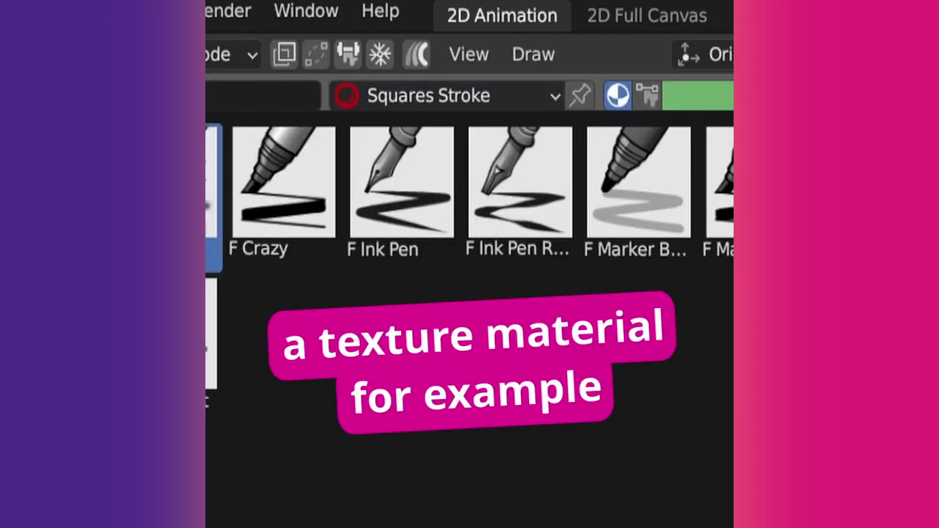
Step: Switch between brushes with the Squares Stroke and pinned Solid Stroke materials, and activate the Fill, Erase and Tint tools in turn
click(587, 213)
click(305, 192)
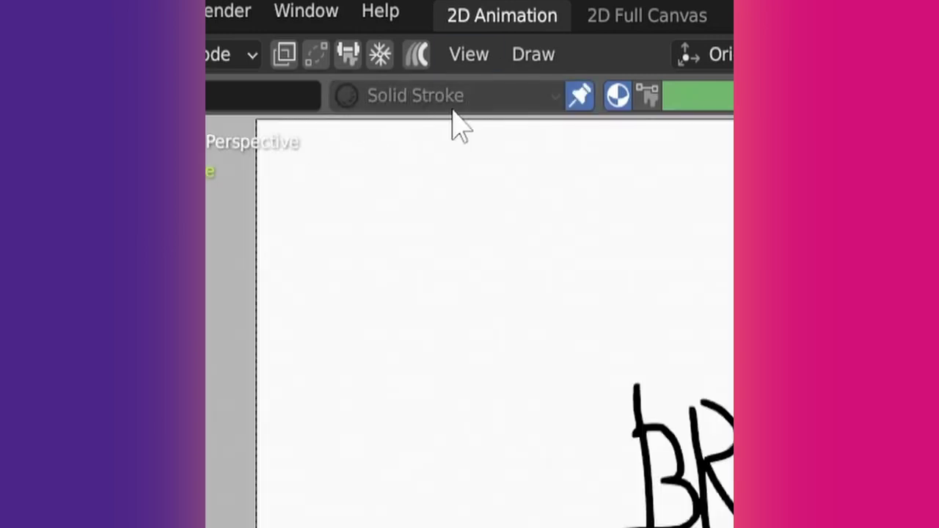
click(245, 269)
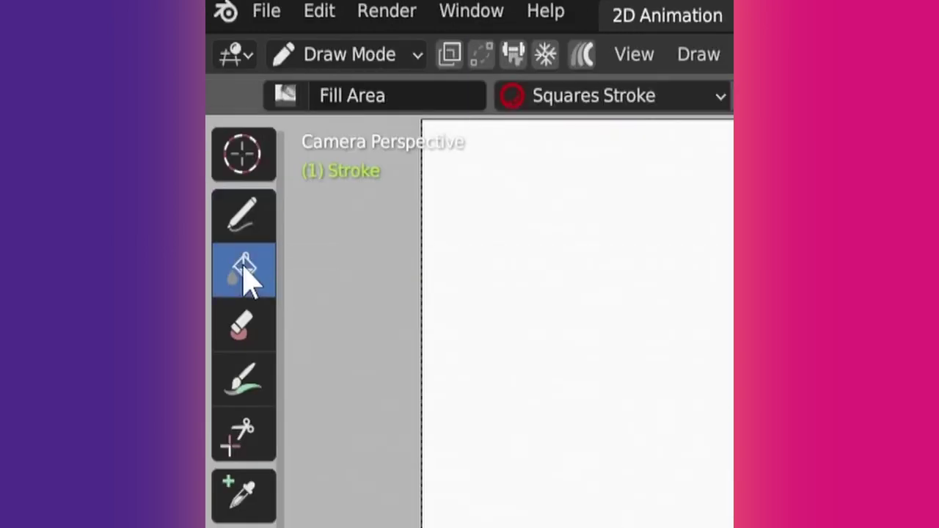
click(251, 333)
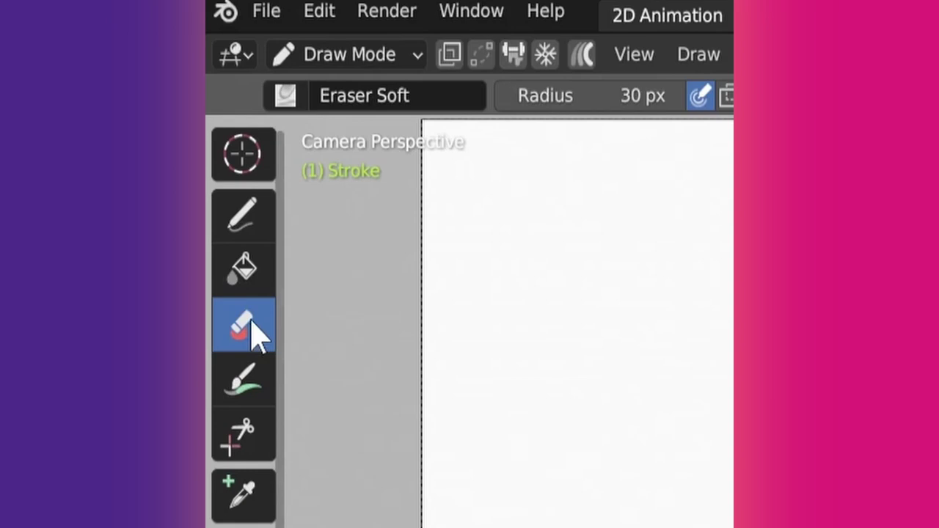
click(242, 383)
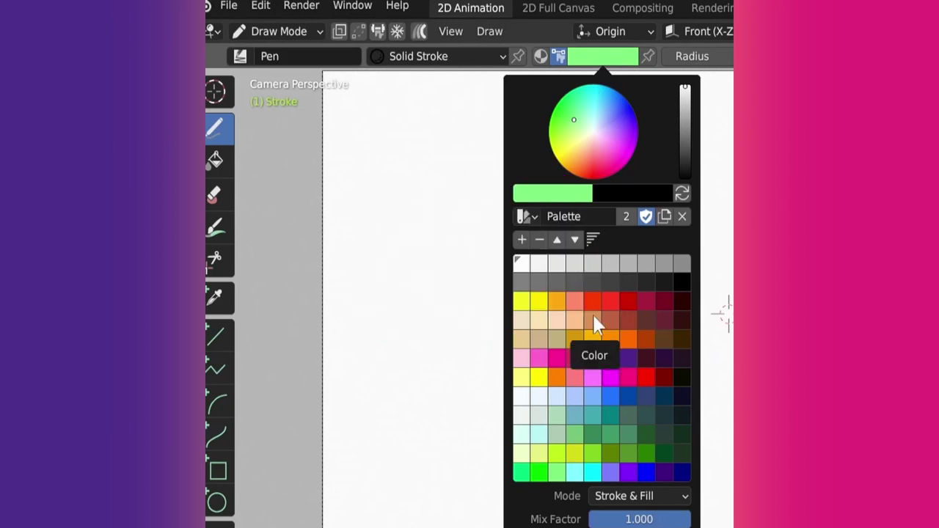
Step: Append the color palette named Palette from the Palette category of another blend file
click(229, 8)
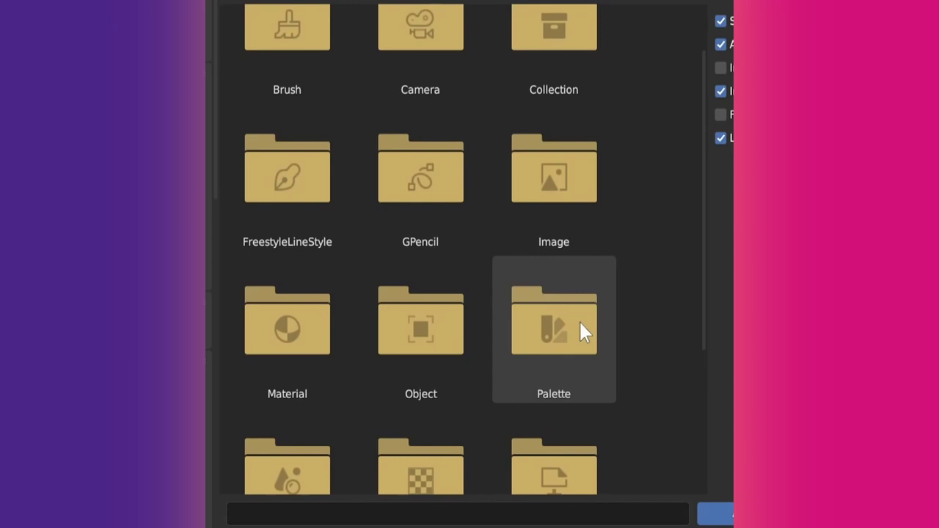
double_click(561, 331)
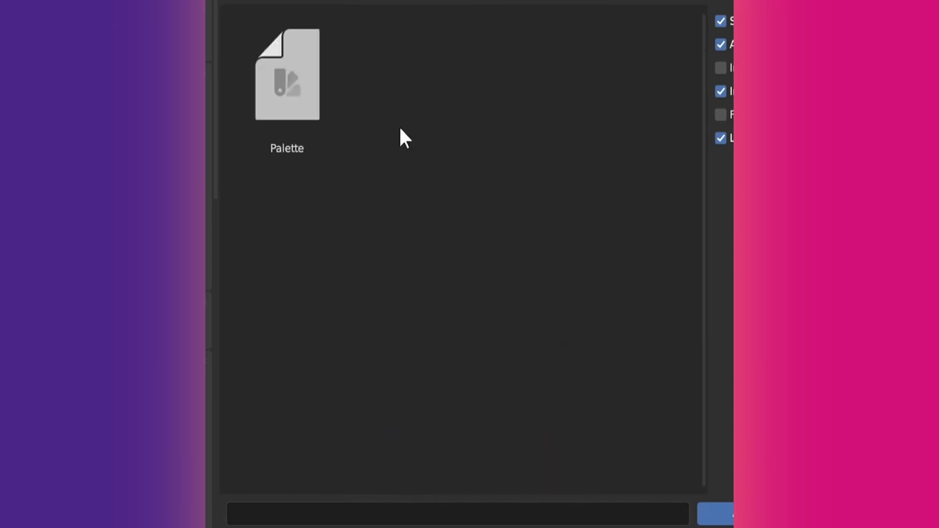
click(291, 74)
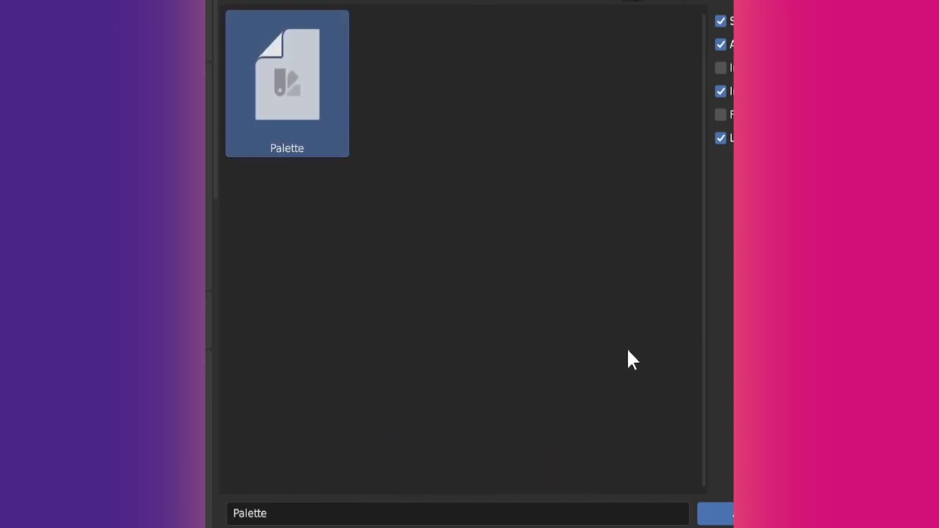
click(778, 522)
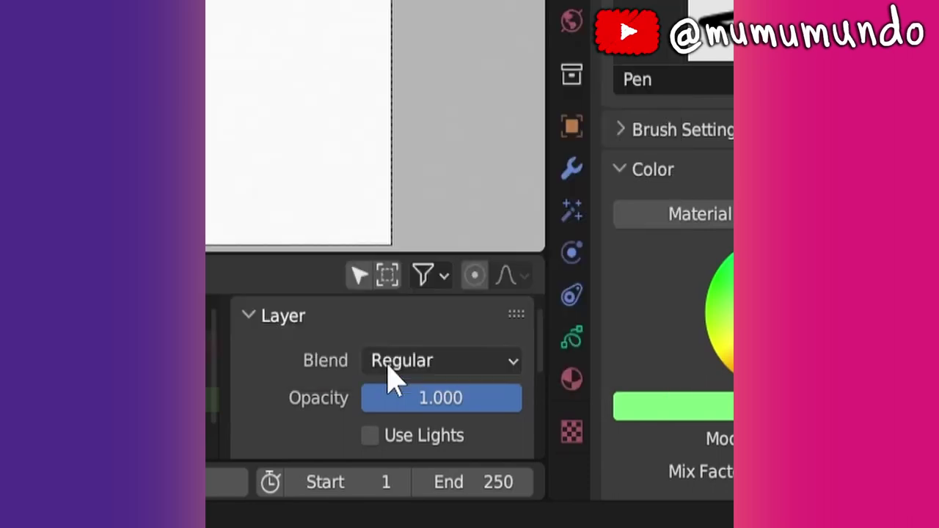
Step: Search the add-on preferences for "pal" and enable the Import-Export: Import Palettes add-on
click(273, 6)
click(310, 292)
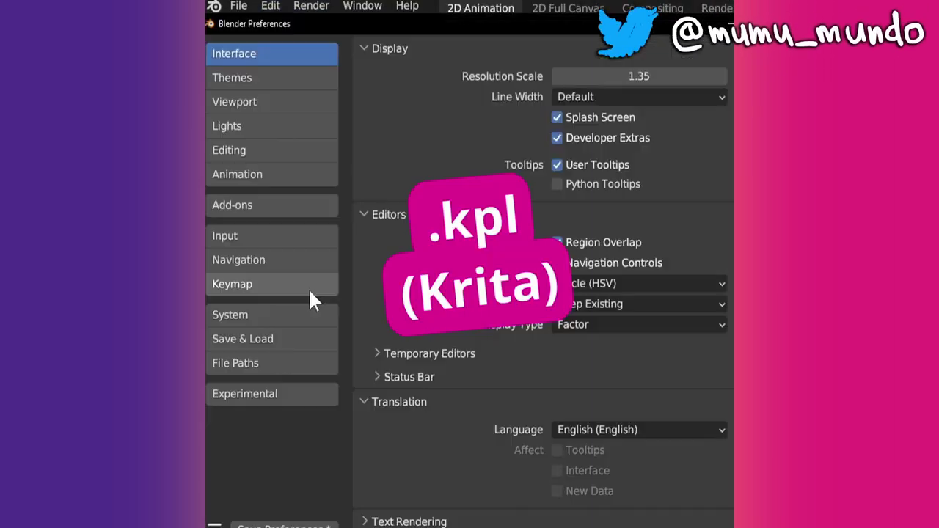
click(264, 209)
click(699, 76)
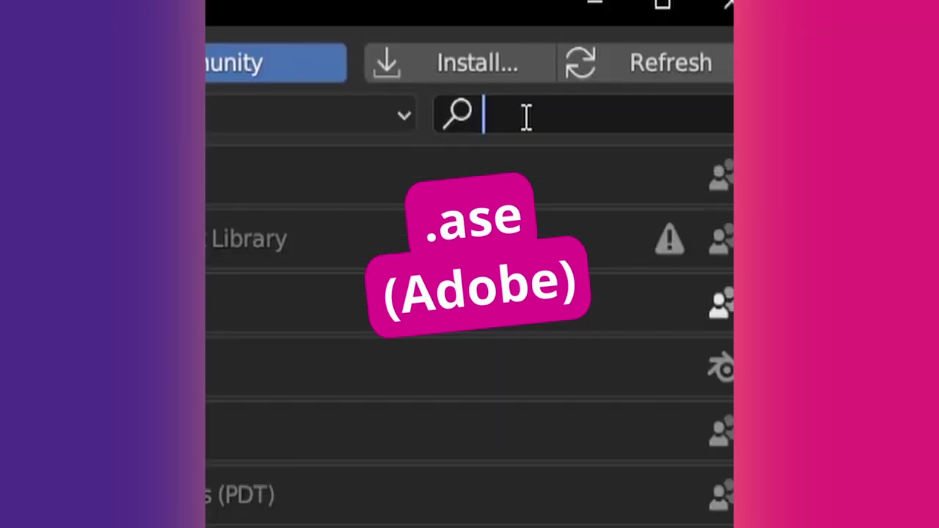
text(pal)
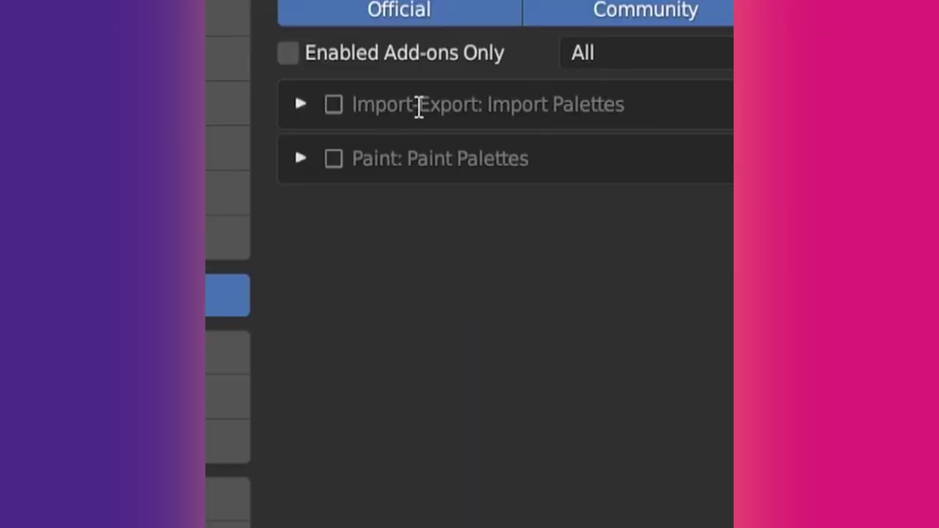
click(334, 107)
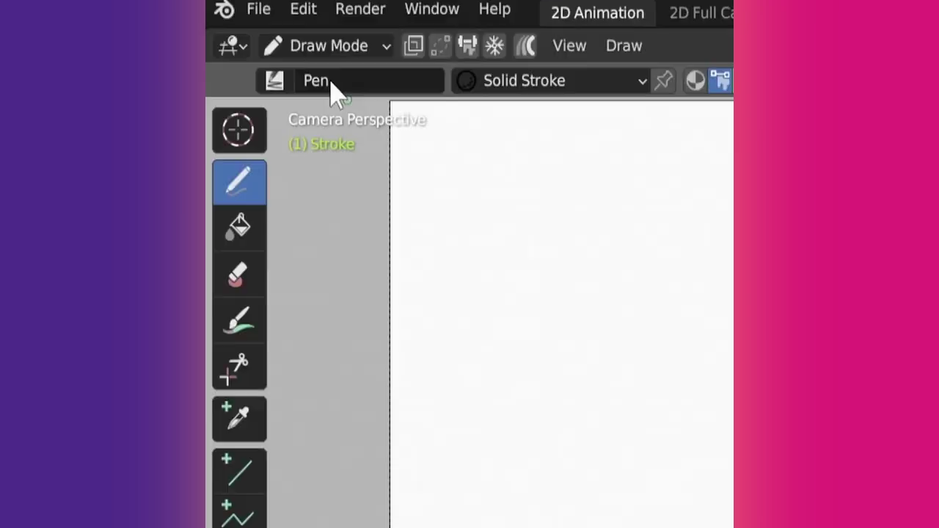
Step: Import a color palette from an ASE Palette (.ase) file
click(270, 14)
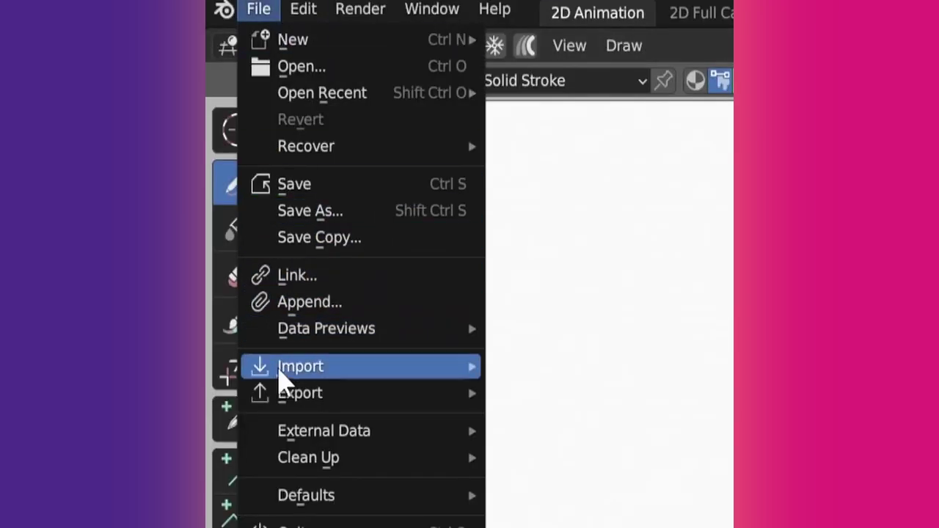
mouse_move(284, 380)
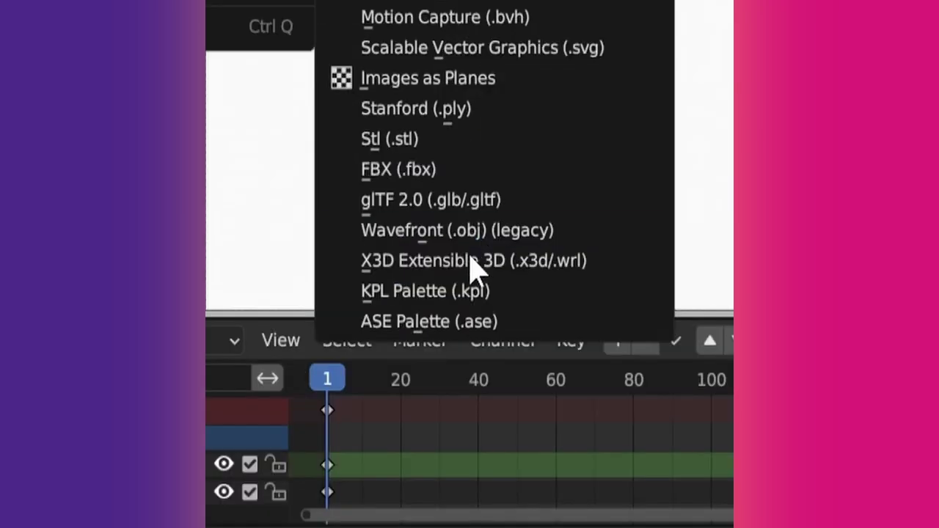
click(411, 331)
click(327, 140)
click(719, 511)
click(474, 41)
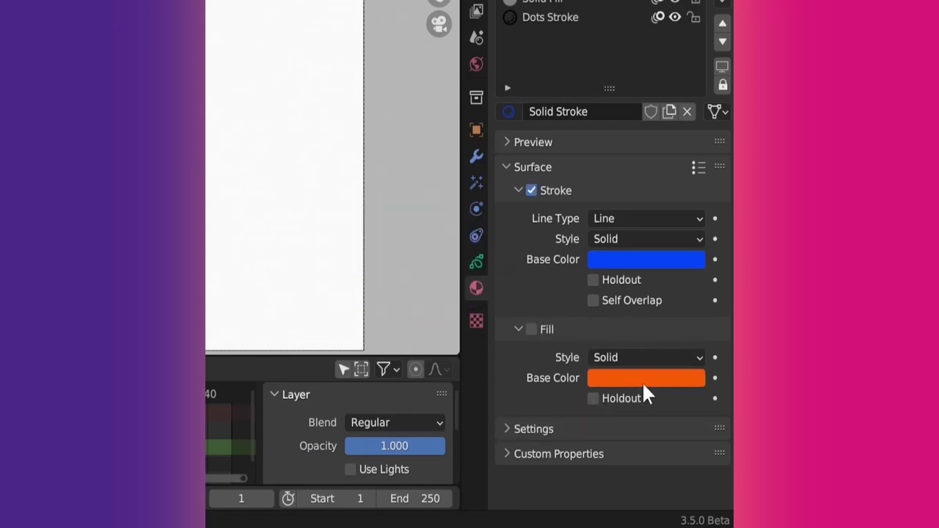
Step: Sample the Solid Stroke material's blue stroke Base Color into its fill Base Color with the eyedropper
key(e)
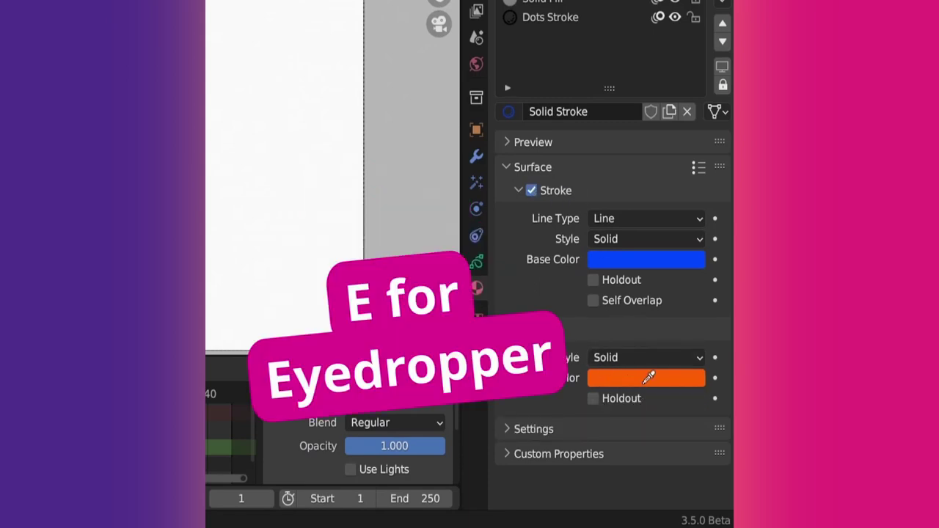
click(649, 258)
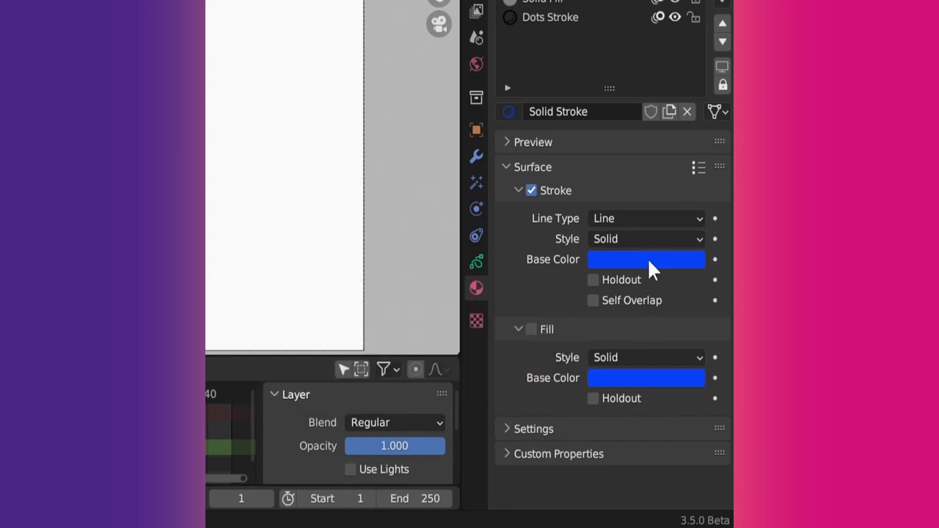
Step: Change the Solid Stroke material's stroke Base Color to magenta and copy that color to its fill Base Color
click(649, 262)
drag(633, 88, 673, 85)
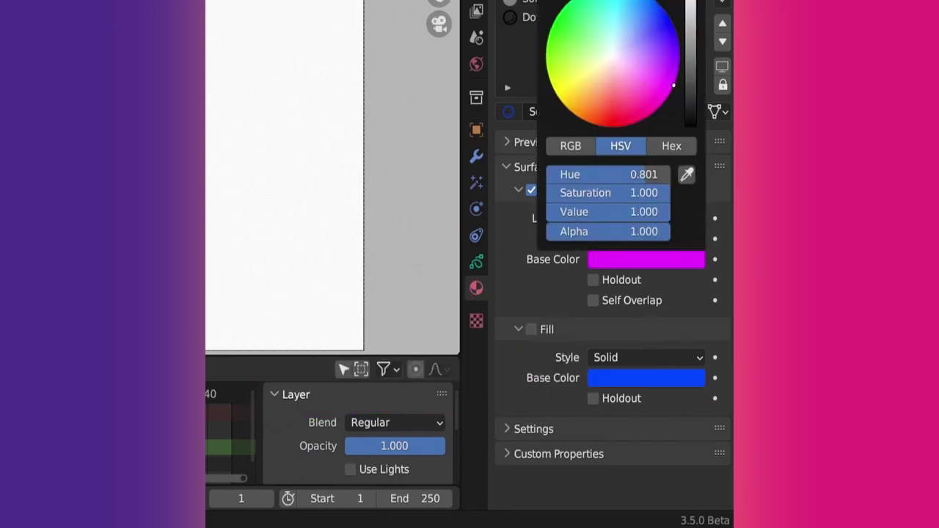
key(ctrl+c)
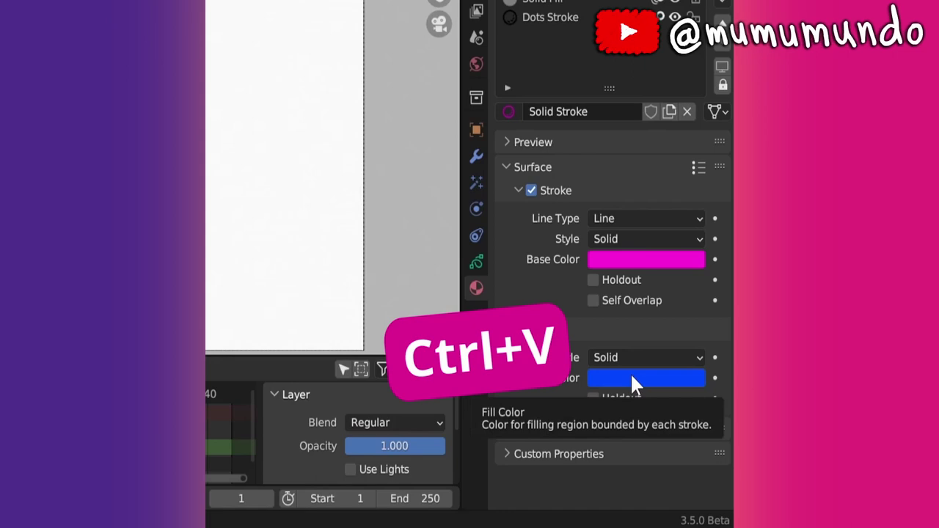
key(ctrl+v)
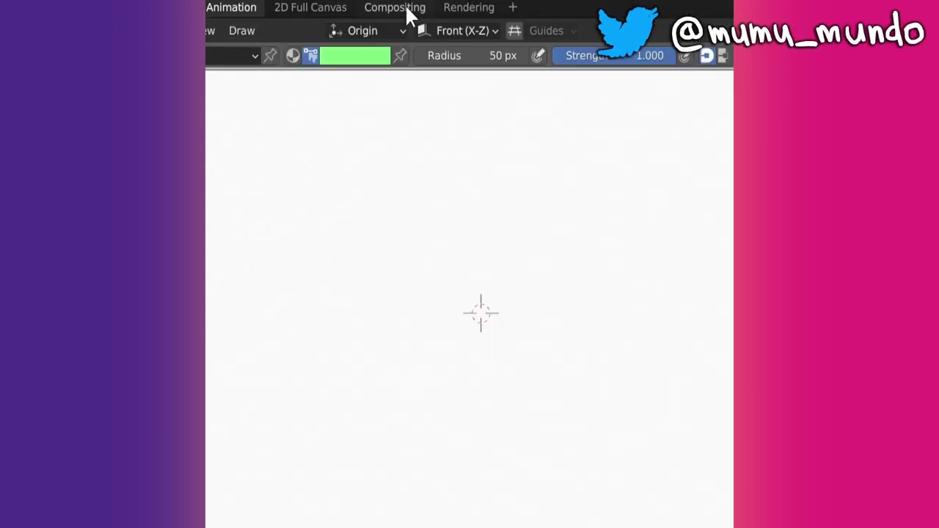
Step: In the Compositing workspace, set the Alpha Over node's two Image colors by sampling the dark red node header colors
click(405, 11)
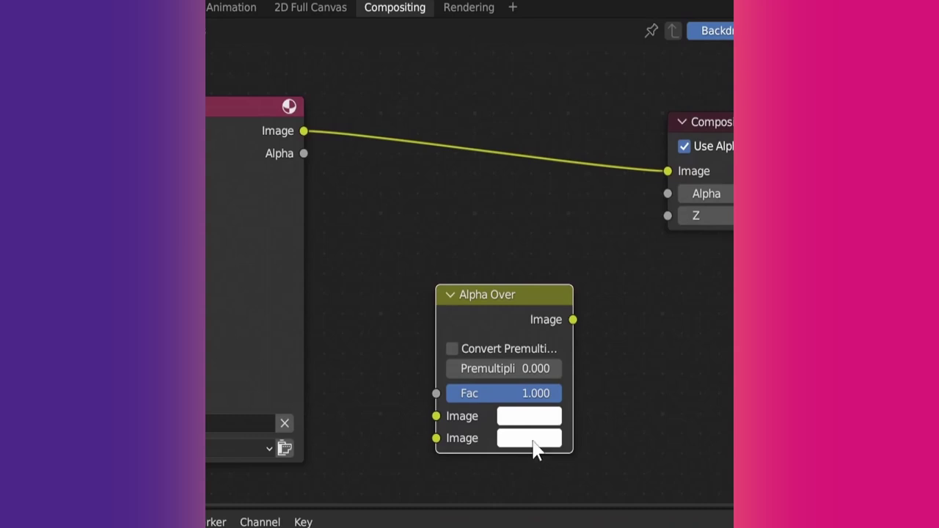
key(e)
click(214, 106)
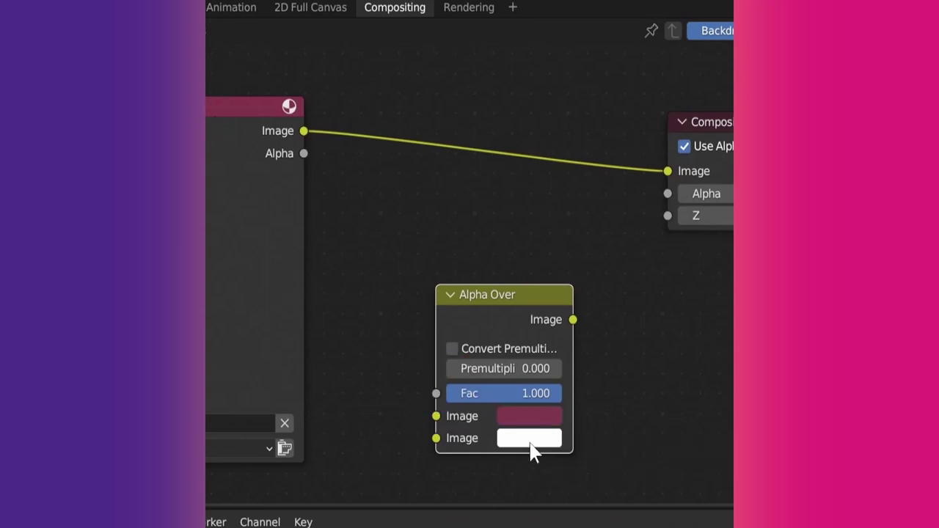
key(e)
click(529, 416)
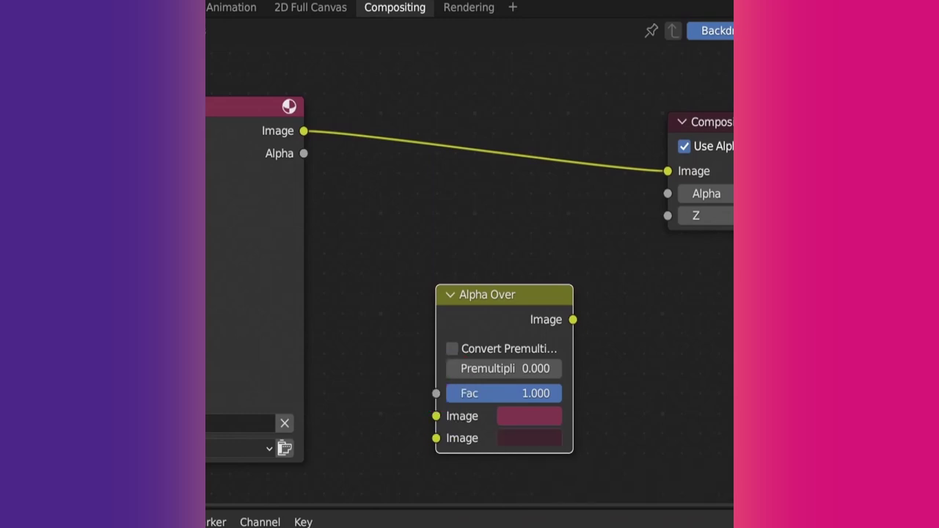
Step: Copy the Alpha Over node's first Image color onto the Solid Stroke material's stroke and fill Base Colors
key(ctrl+c)
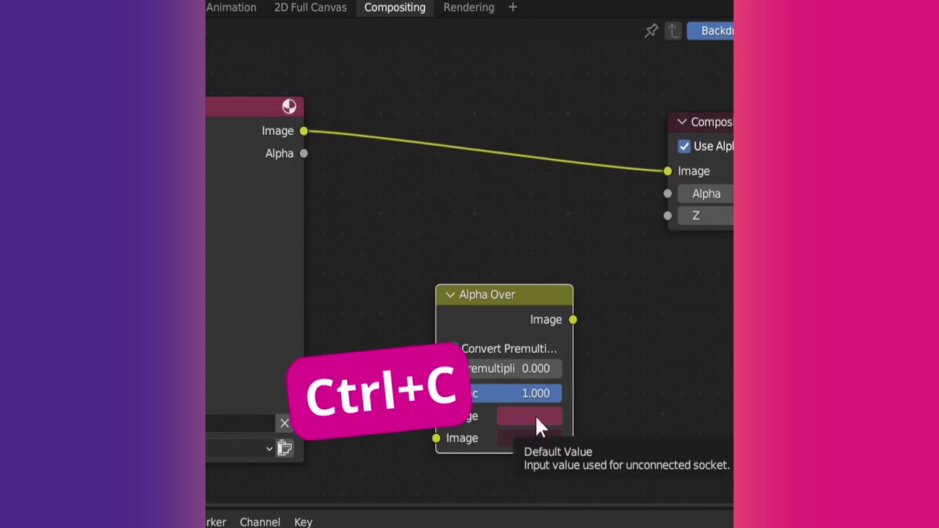
click(244, 9)
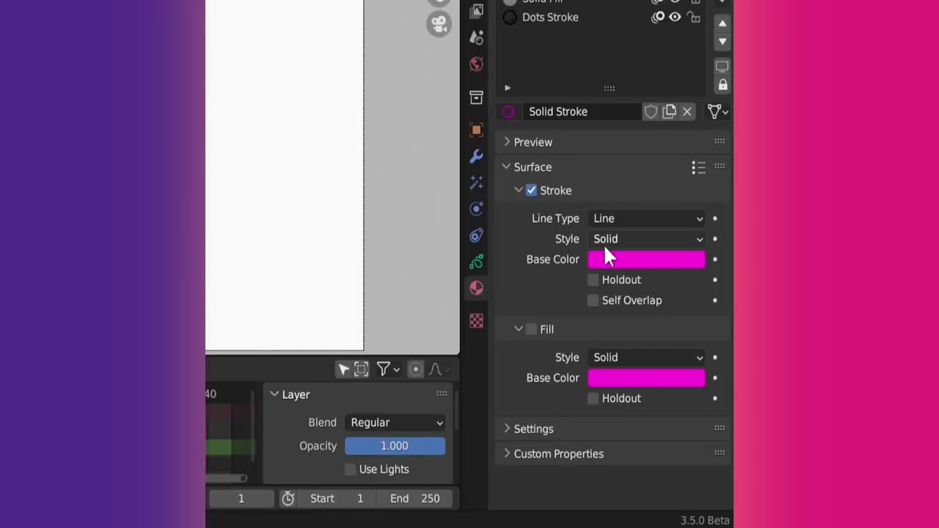
key(ctrl+v)
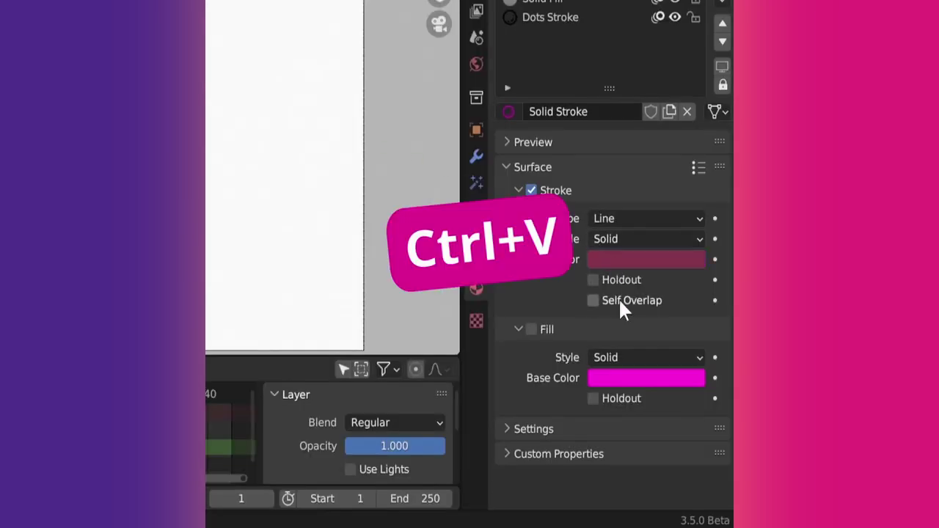
key(ctrl+v)
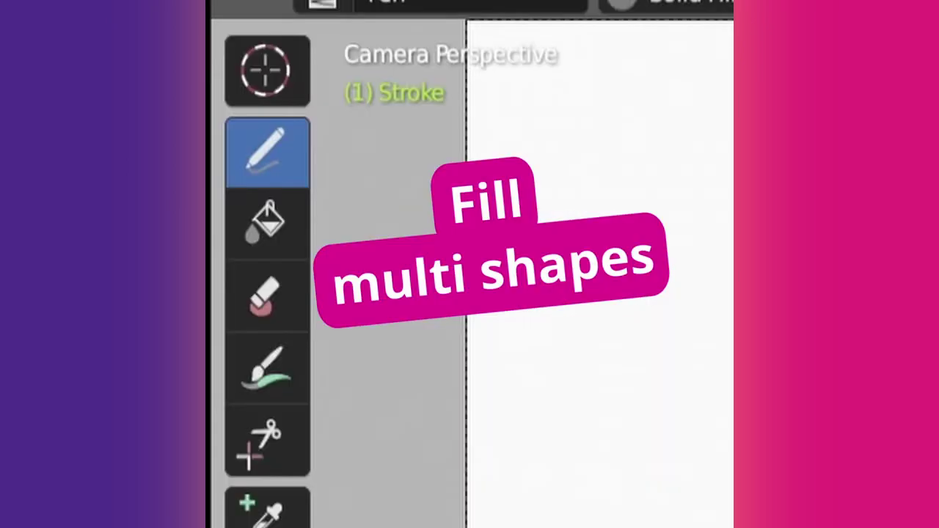
Step: Fill the hand-drawn square, triangle and circle with blue in one go using an inverted fill outside the shapes
click(271, 224)
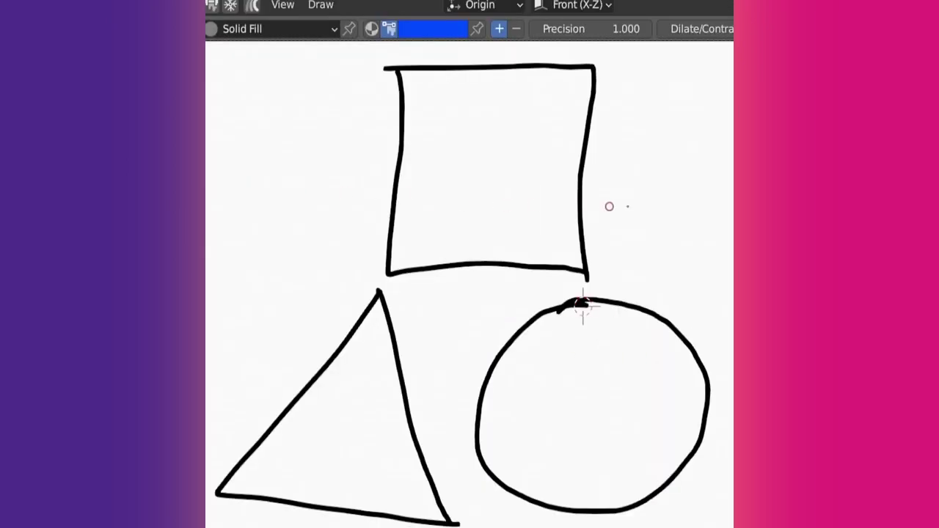
ctrl+click(584, 305)
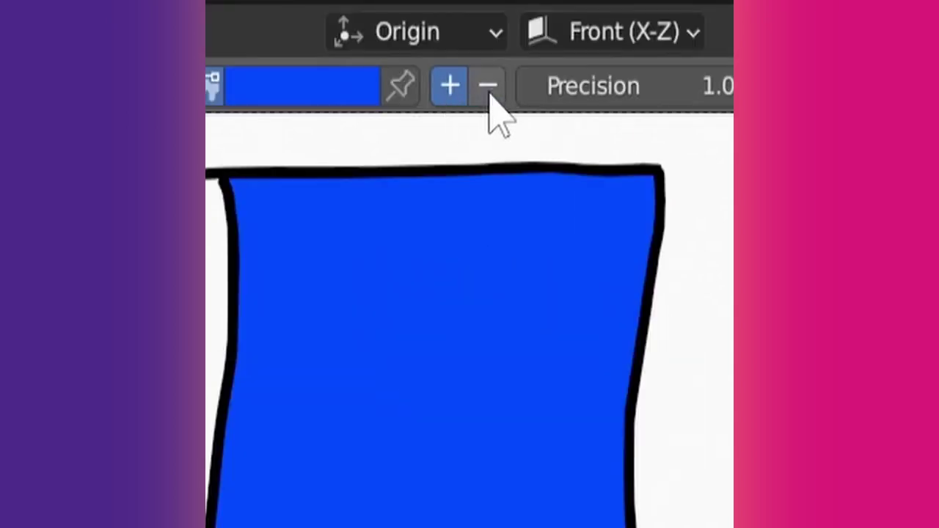
Step: Toggle the Fill tool's direction between inverted and normal, ending on normal
click(514, 29)
click(448, 89)
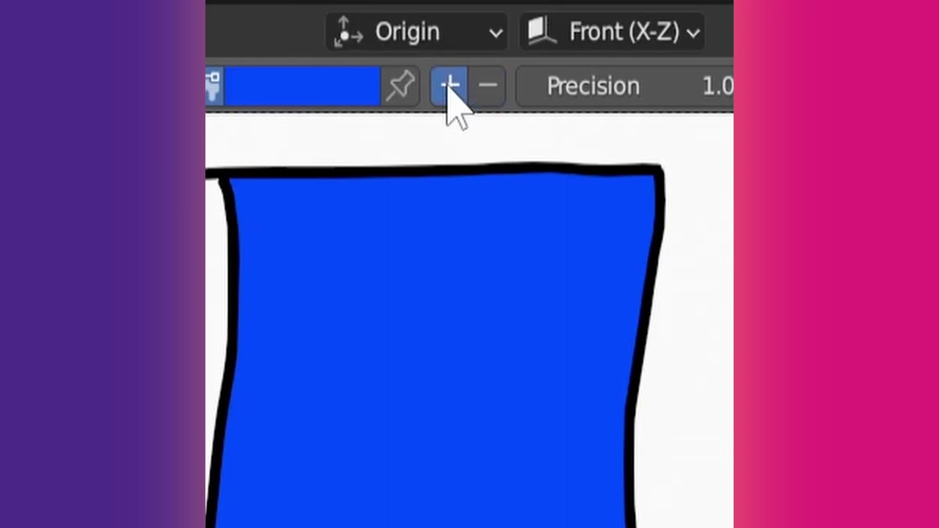
click(489, 88)
click(449, 88)
Step: Choose orange from the palette as the fill color and apply an inverted fill to all three shapes
click(290, 86)
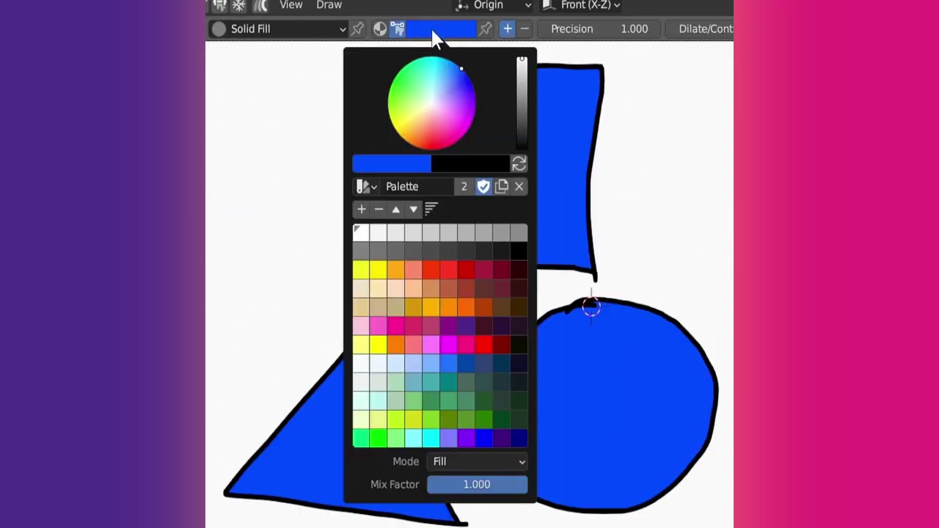
click(395, 276)
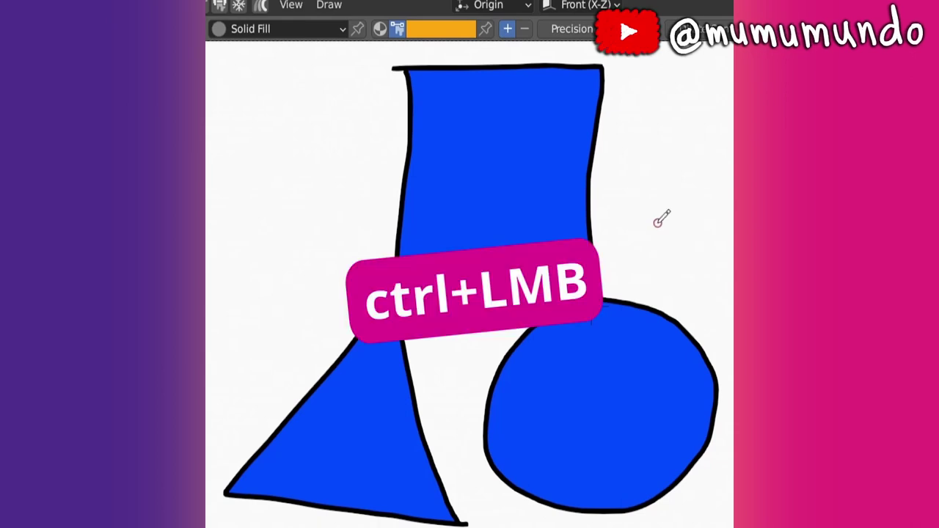
ctrl+click(658, 223)
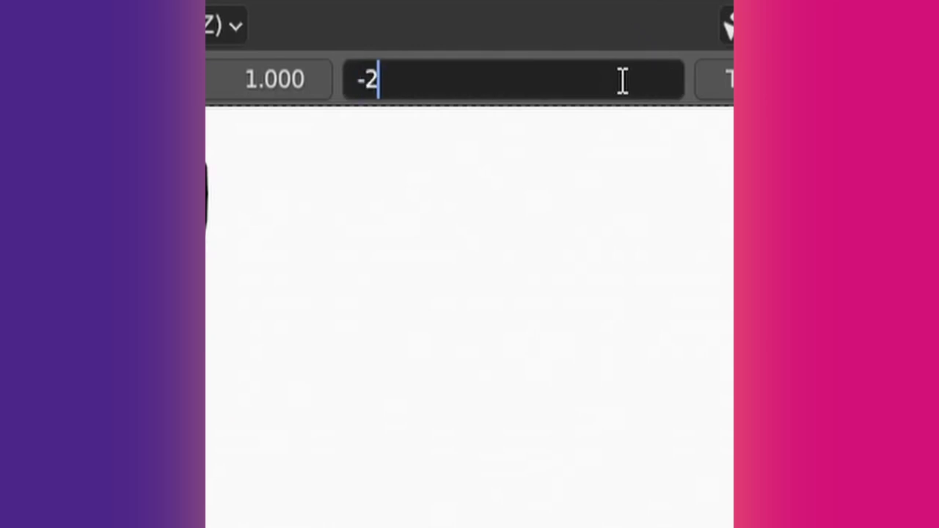
Step: Set the fill's Dilate/Contract to -20 px and fill the insides of the three blue shapes with orange
text(0)
key(Return)
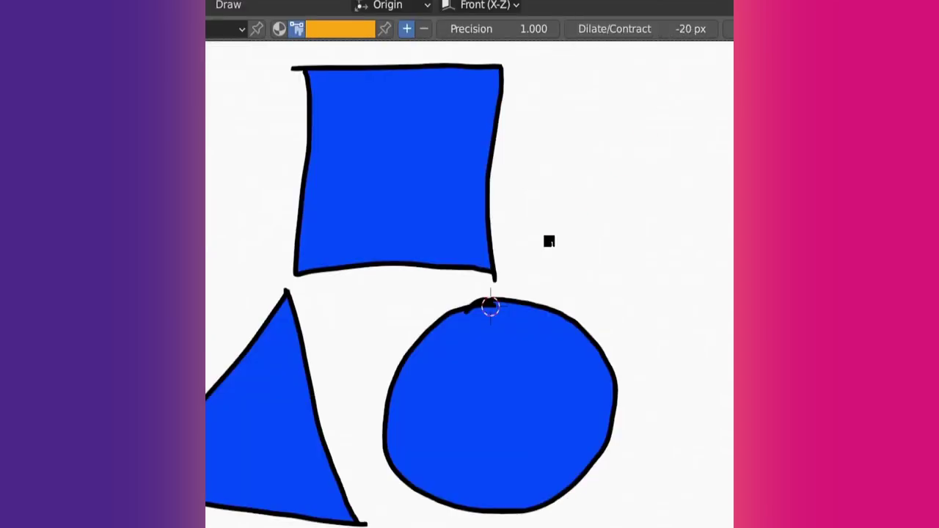
click(549, 242)
Step: Choose magenta from the palette, set Dilate/Contract to -40 px and apply the inverted fill to all three shapes
click(356, 29)
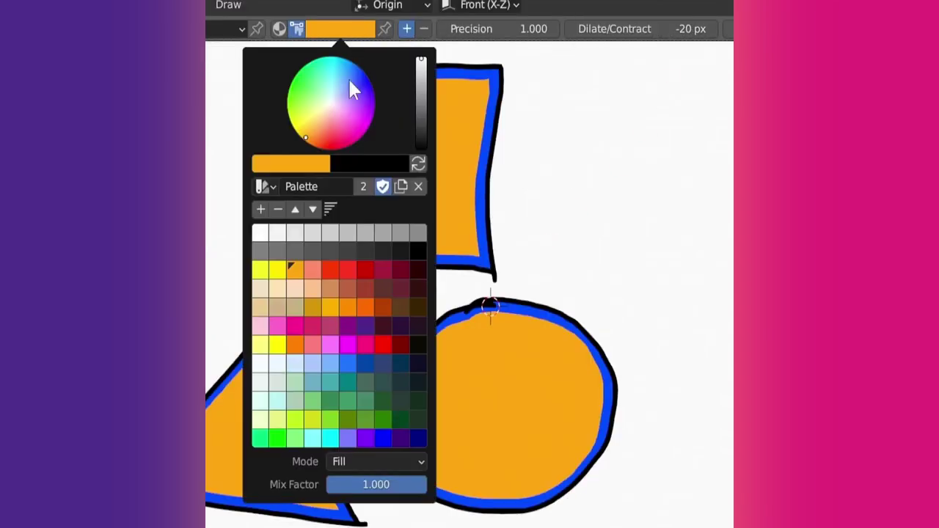
click(289, 328)
click(695, 25)
key(Return)
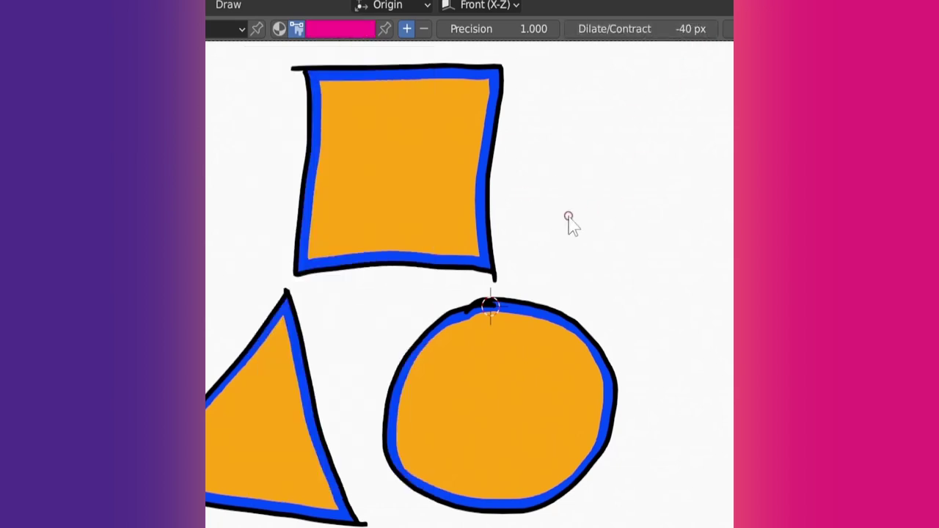
click(566, 217)
mouse_move(646, 29)
mouse_down()
mouse_move(671, 29)
mouse_move(660, 28)
mouse_up()
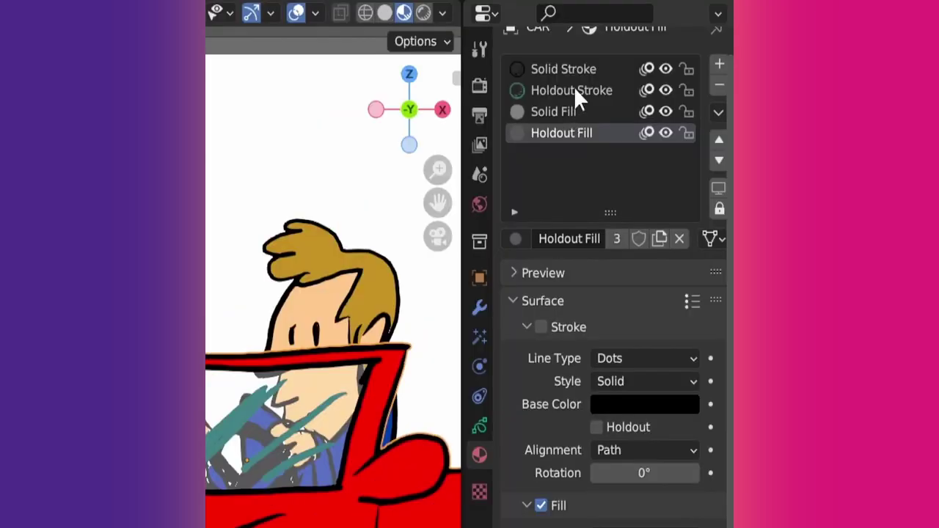
Step: Turn on Holdout for the Holdout Stroke material, move the driver behind the windshield and toggle Holdout to compare
click(596, 427)
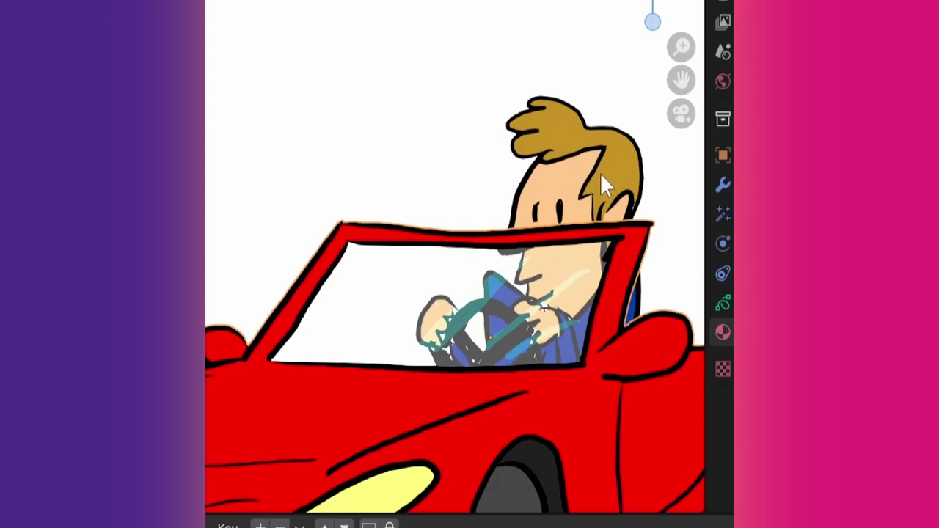
key(g)
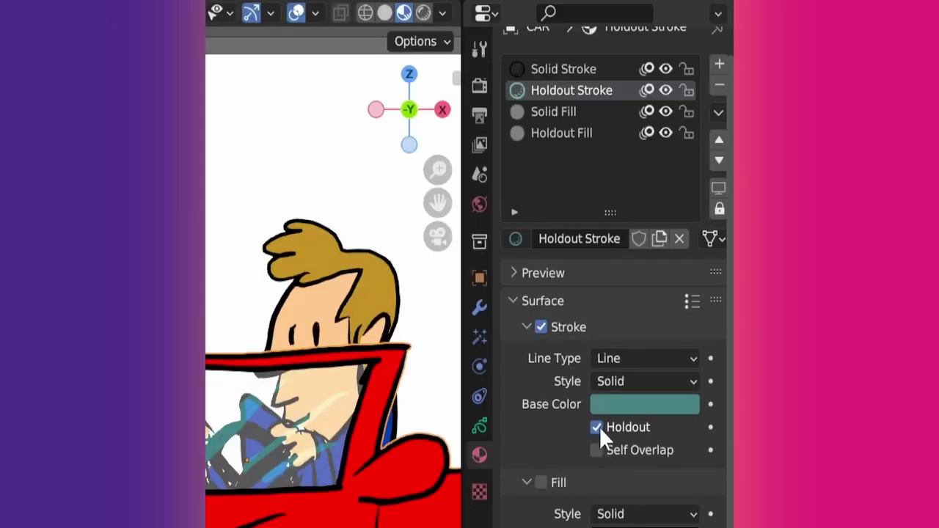
click(596, 427)
click(596, 427)
Step: Adjust the base color brightness of the Holdout Fill and Holdout Stroke materials to change the windshield's transparency
click(593, 140)
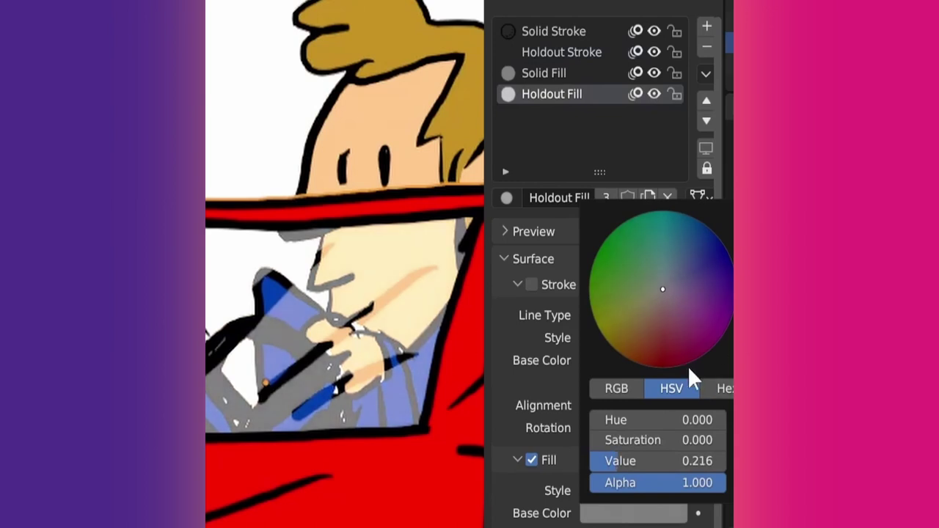
click(595, 52)
click(634, 360)
drag(660, 308, 696, 308)
drag(664, 123, 666, 94)
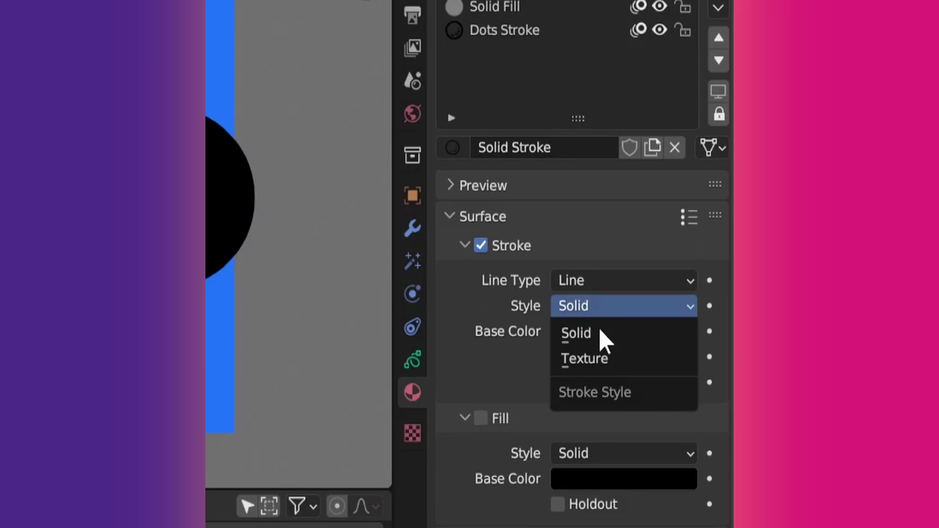
Step: Set the Solid Stroke material's stroke style to Texture and load the image susan 2d.png
click(600, 370)
click(590, 387)
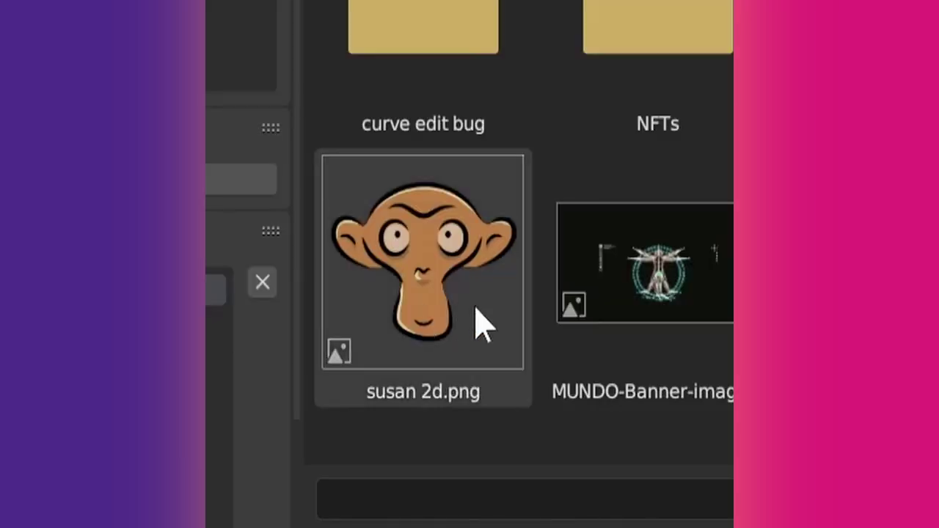
click(480, 326)
click(541, 359)
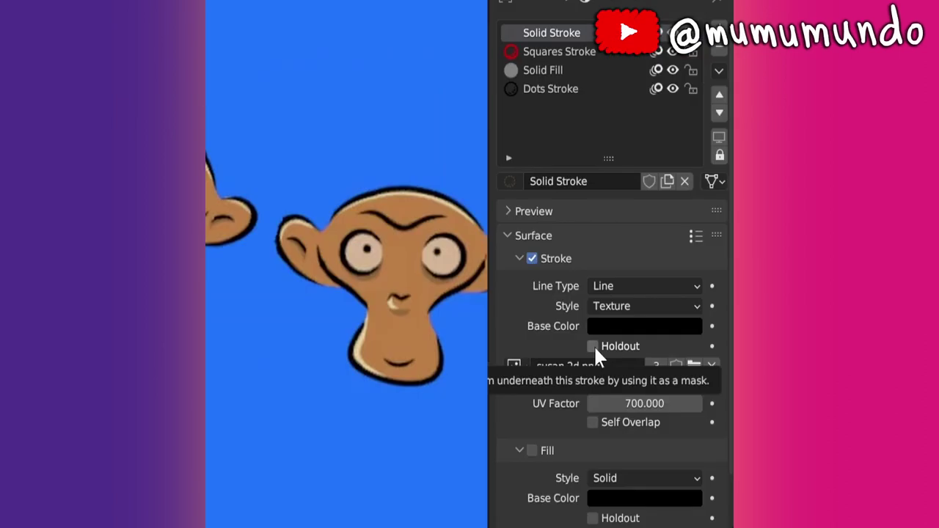
Step: Enable Holdout on the textured Solid Stroke material and adjust its base color and Blend value
click(593, 346)
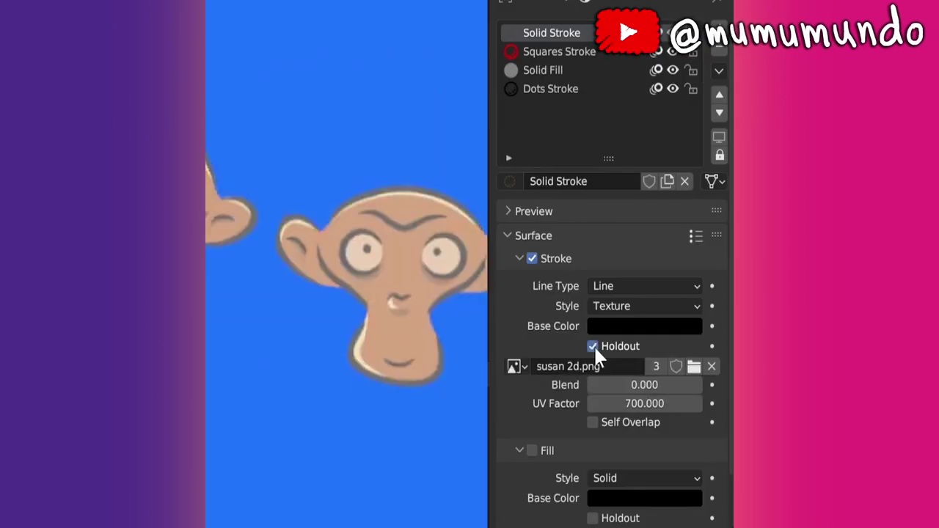
click(641, 326)
click(666, 214)
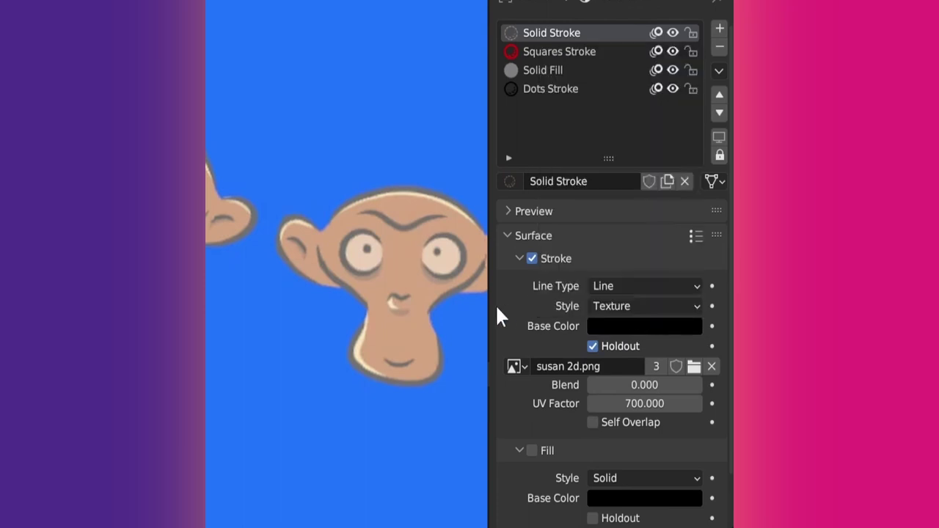
drag(599, 385, 702, 384)
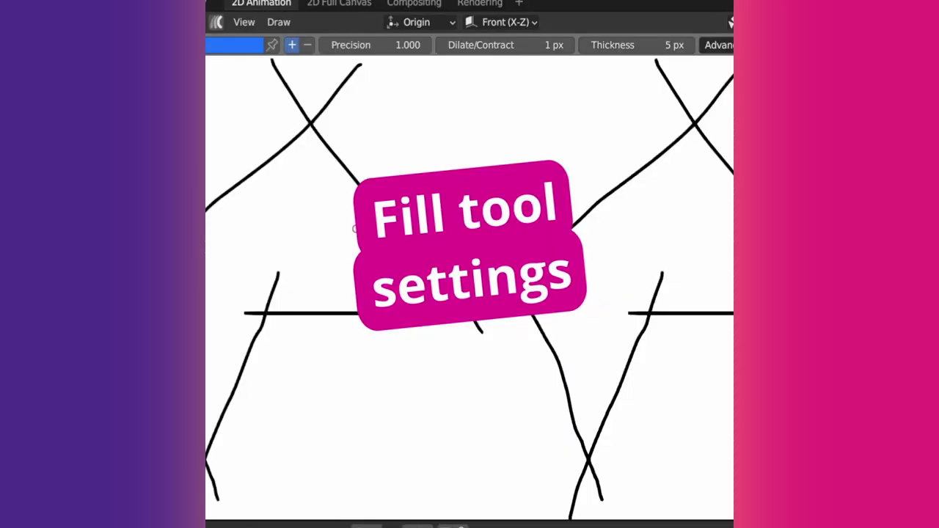
Step: Fill the first line-bounded shape with blue at Precision 1, set Precision to 3 and fill the second shape
click(353, 227)
click(407, 45)
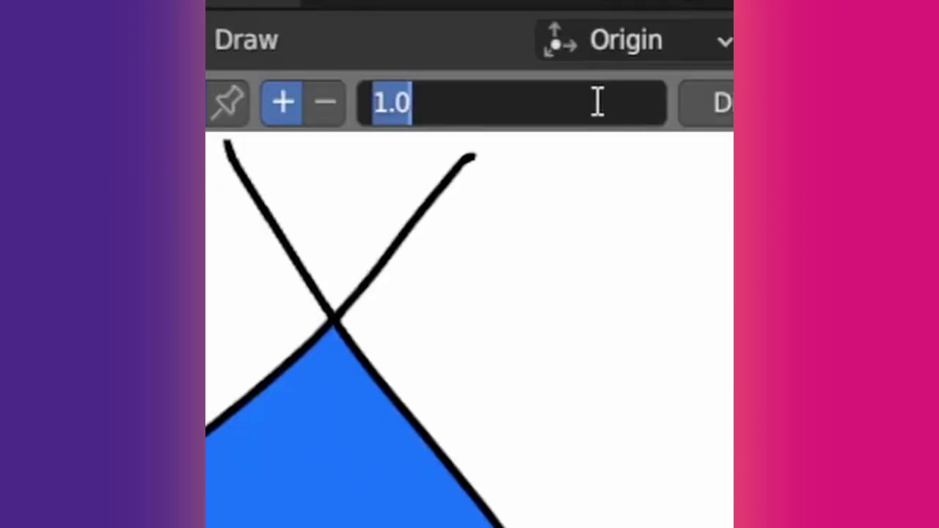
text(3)
key(Return)
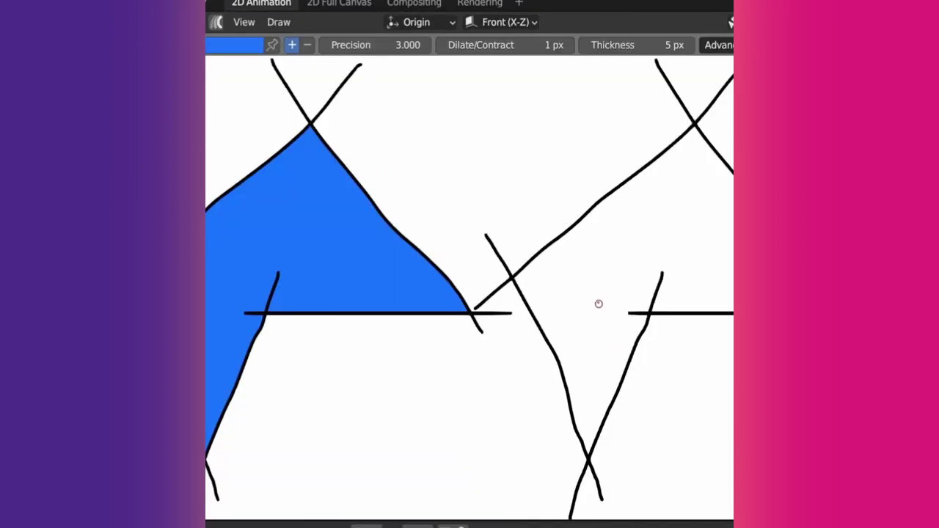
click(598, 290)
Step: Examine the point density along the boundaries of both blue fills in Edit Mode
key(Tab)
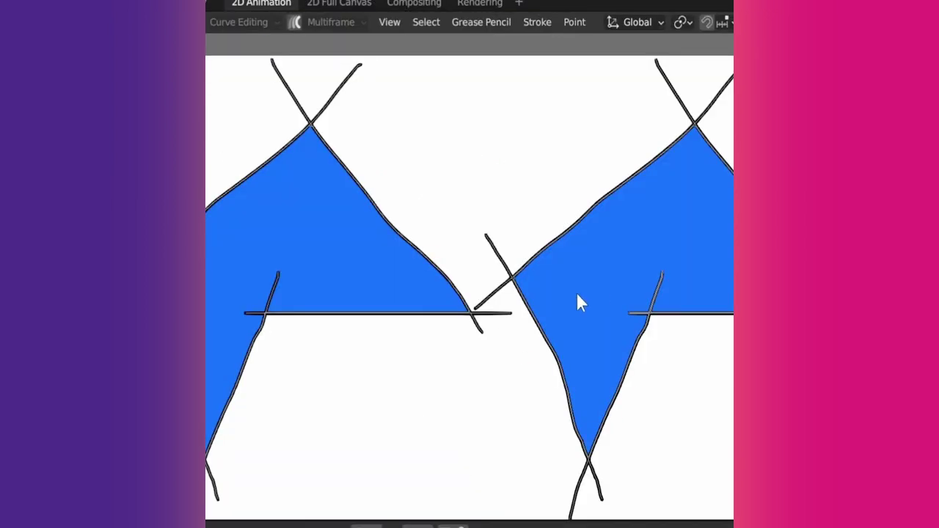
key(a)
scroll(441, 365, up, 8)
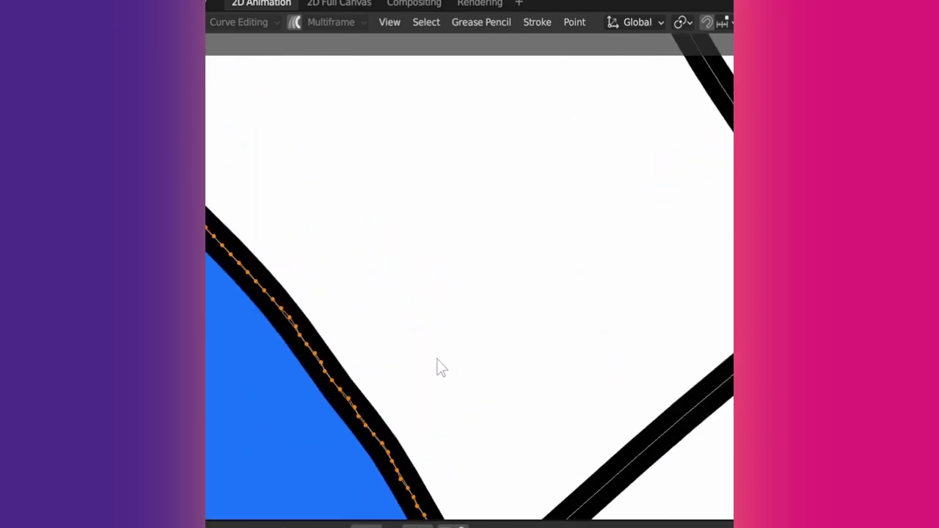
shift+middle_drag(661, 352, 365, 352)
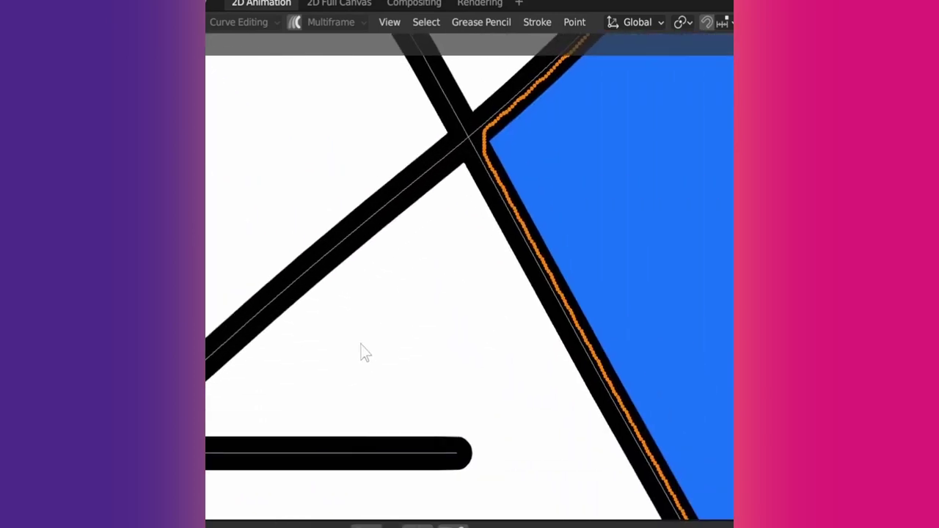
mouse_move(668, 279)
shift+middle_down()
mouse_move(528, 330)
mouse_move(731, 357)
mouse_move(445, 314)
mouse_move(485, 279)
mouse_move(623, 308)
shift+middle_up()
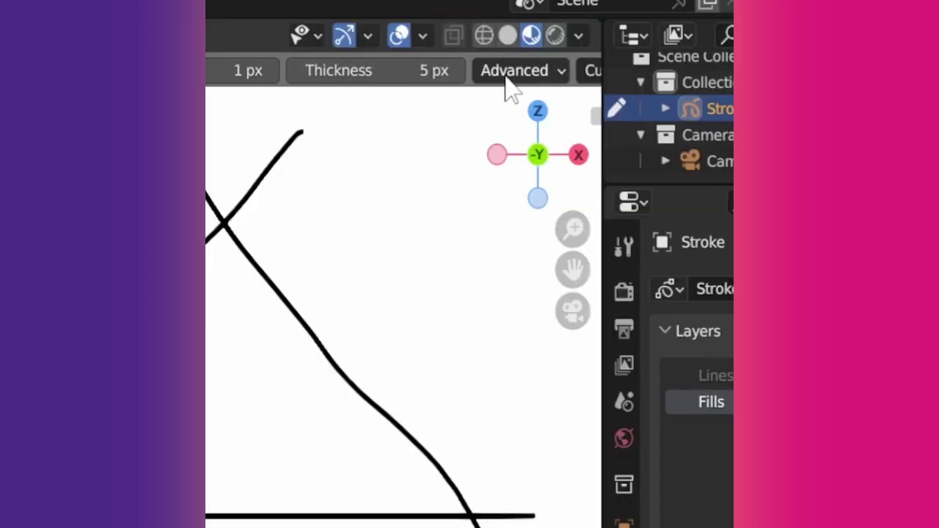
Step: Raise the Fill tool's Simplify setting to 3
click(523, 71)
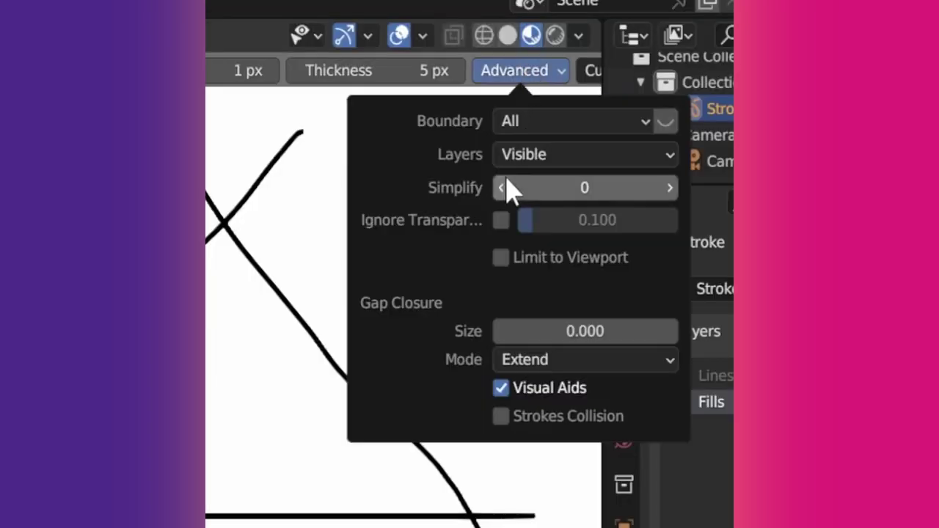
double_click(669, 190)
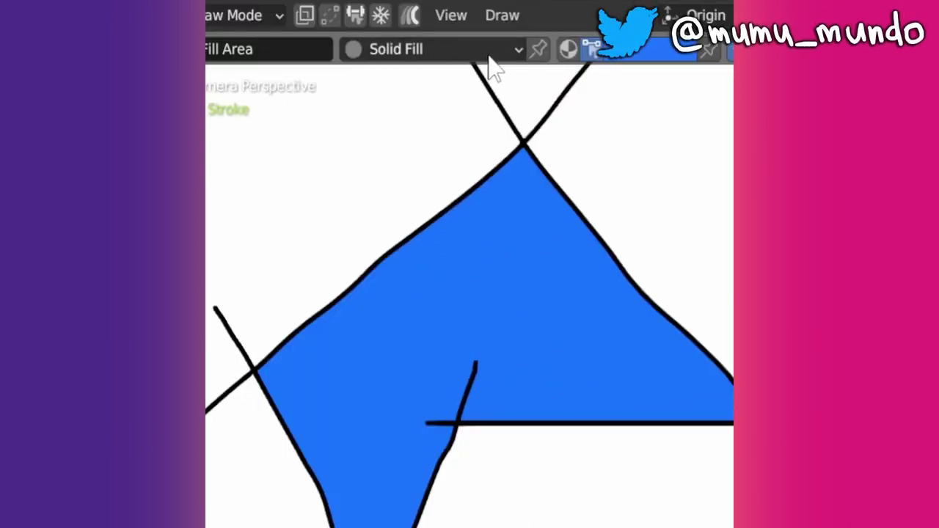
Step: Pick a different material for the Fill tool, set its Thickness to 200 px and fill the line-bounded shape
click(490, 57)
click(352, 179)
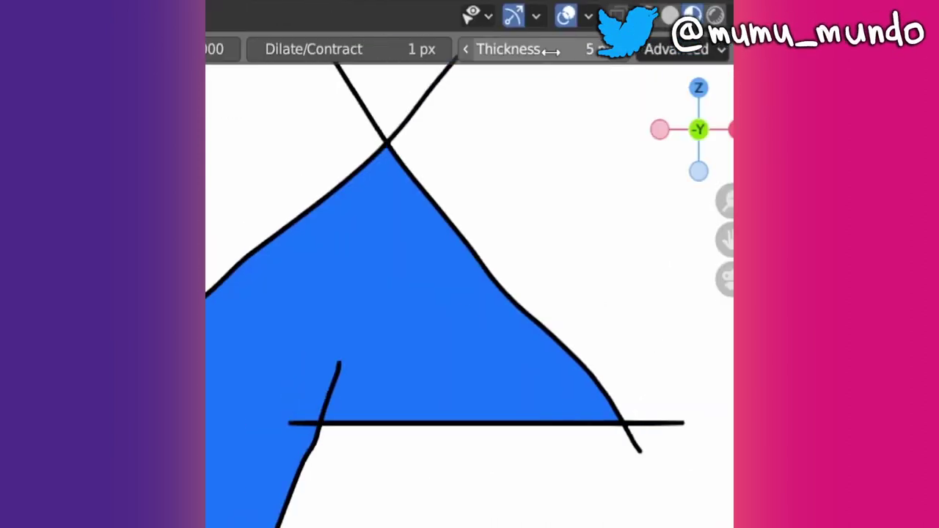
click(553, 50)
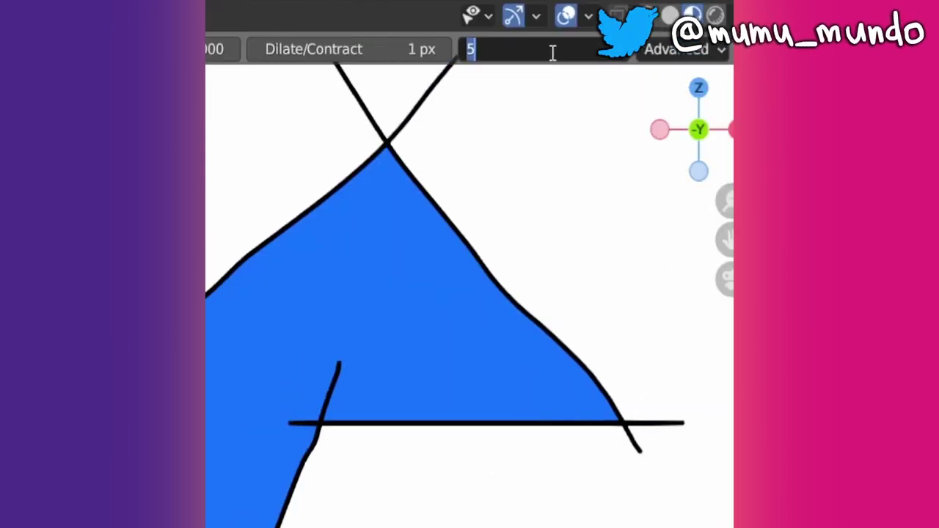
text(200)
key(Return)
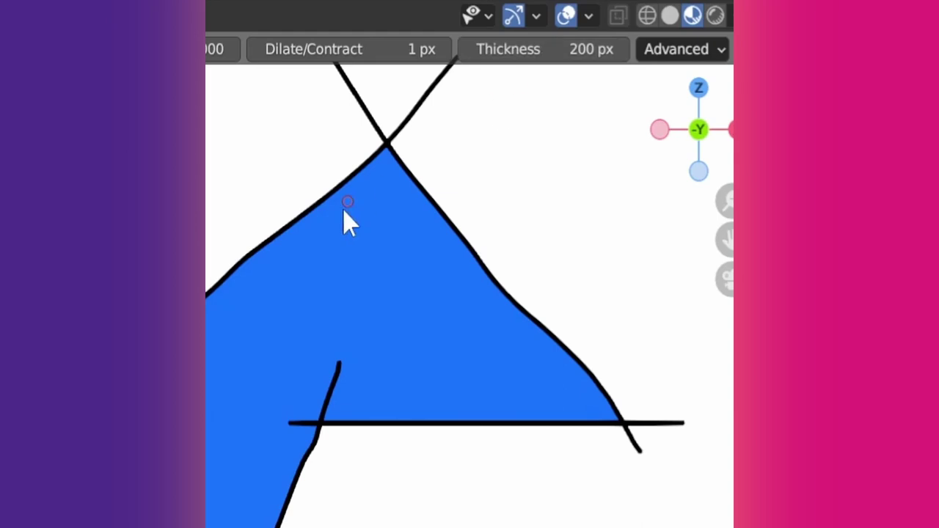
click(340, 292)
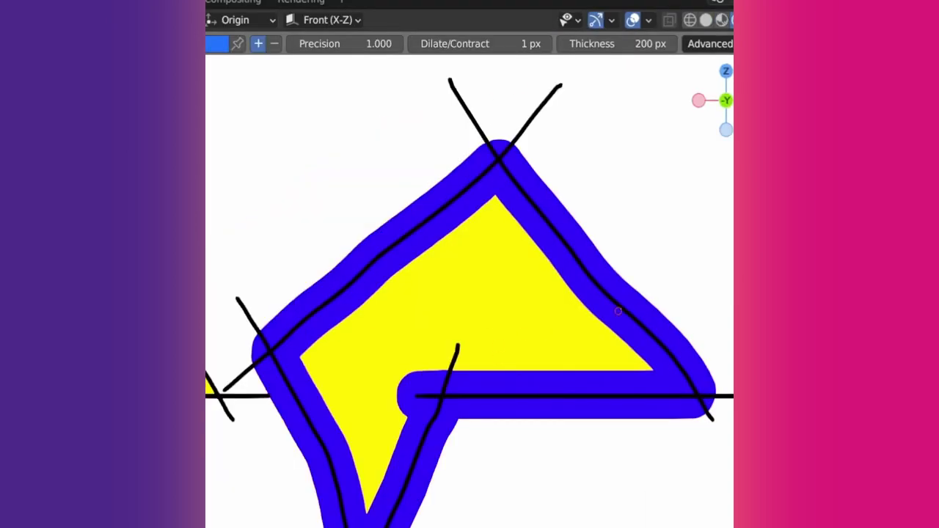
Step: Close a gap in the round outline with a 200 px boundary stroke and set the Fill tool's Thickness to 20 px
mouse_move(272, 230)
mouse_down()
mouse_move(270, 220)
mouse_move(273, 330)
mouse_up()
click(654, 44)
text(200)
key(Return)
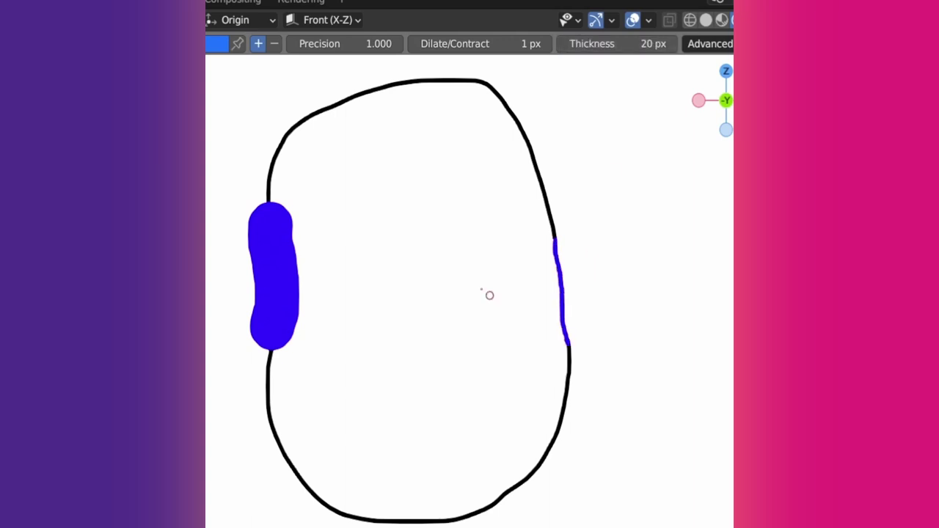
Step: Clean up the boundary strokes left around the filled round outline
click(237, 15)
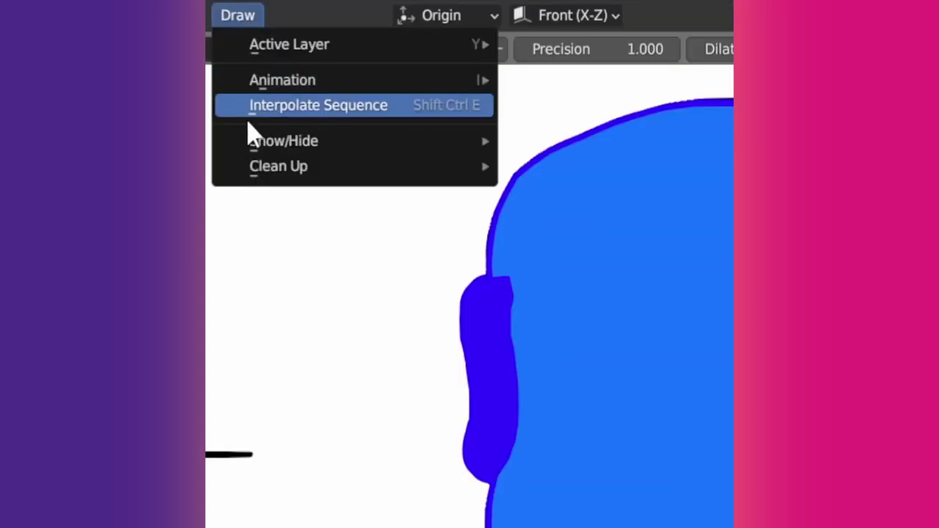
mouse_move(257, 175)
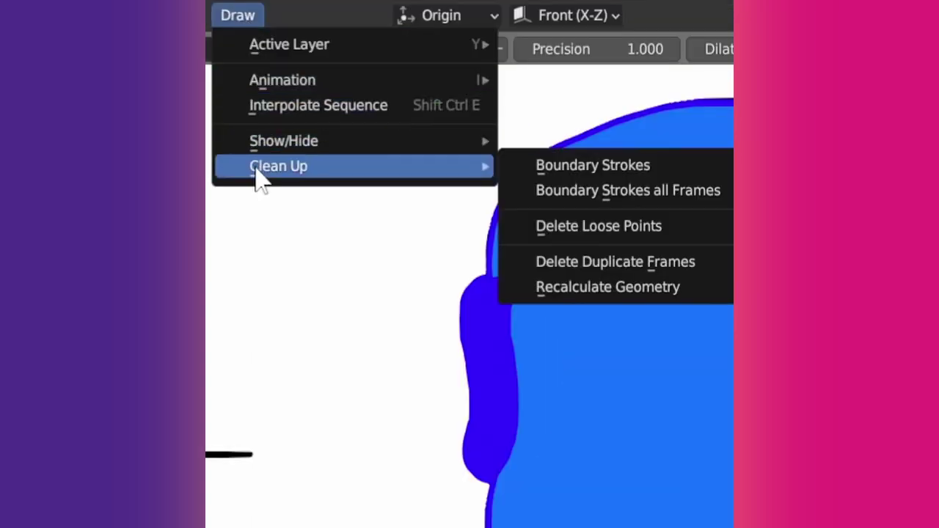
click(574, 166)
Step: Enable Ignore Transparent for the Fill tool and adjust its threshold
click(449, 51)
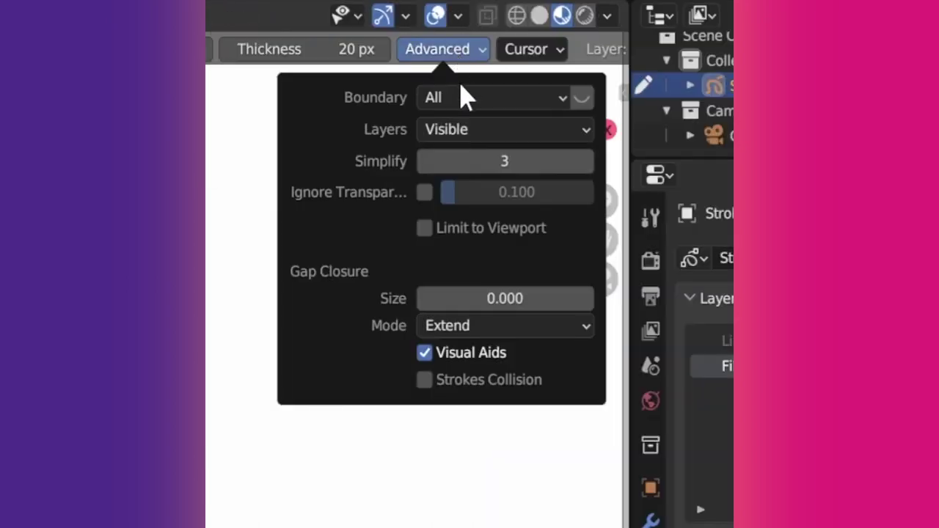
click(425, 193)
drag(448, 202, 451, 202)
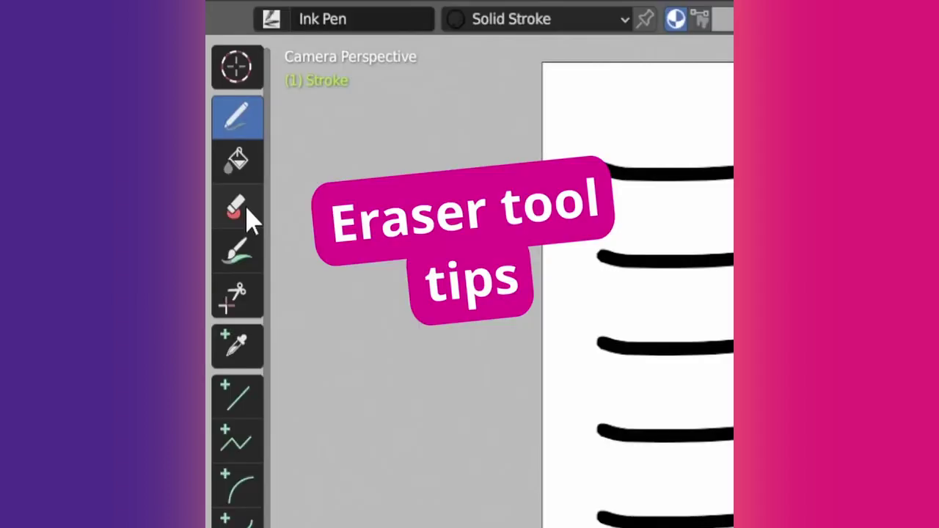
Step: Erase part of the uppermost line with the Eraser in Dissolve mode and parts of the next two in Point mode
click(242, 212)
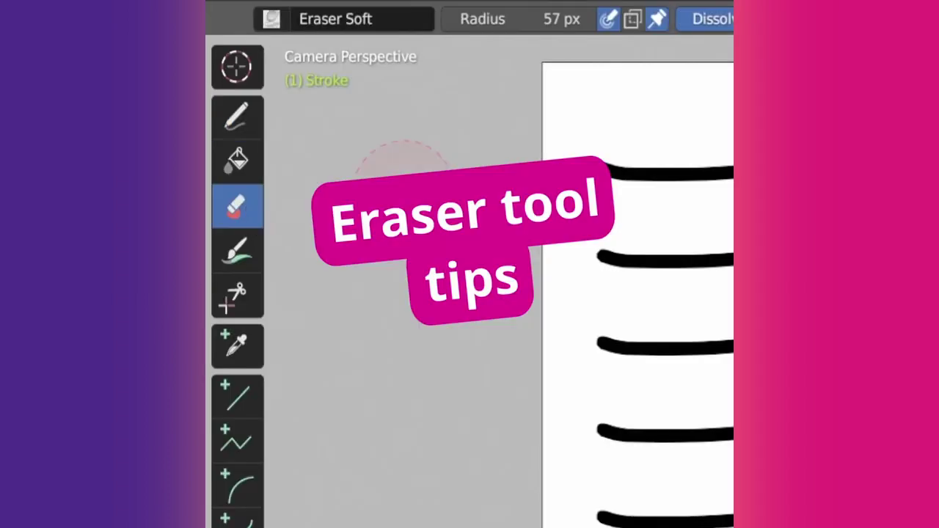
drag(621, 128, 503, 130)
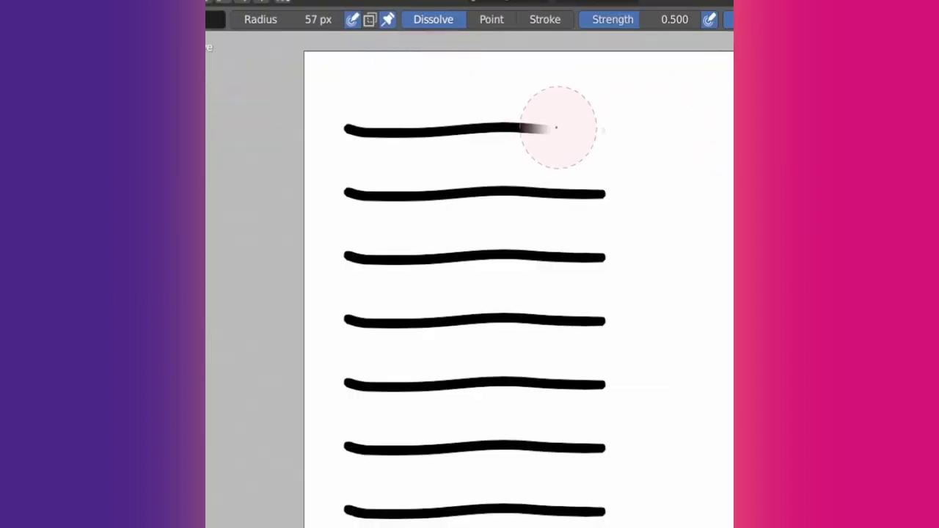
click(490, 19)
mouse_move(635, 176)
mouse_down()
mouse_move(602, 191)
mouse_move(524, 187)
mouse_up()
drag(646, 256, 426, 254)
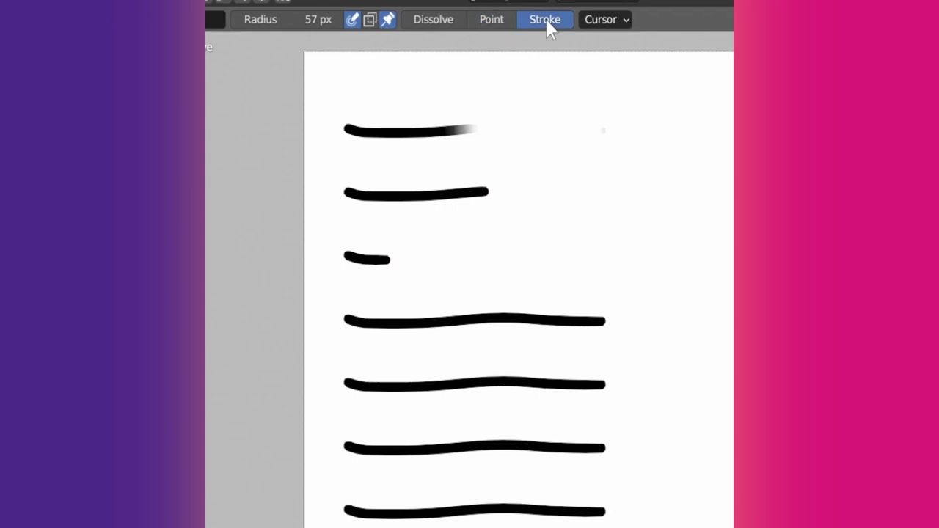
Step: Erase the lower lines whole with the Eraser in Stroke mode and switch the Eraser back to Dissolve mode
mouse_move(650, 304)
mouse_down()
mouse_move(612, 318)
mouse_move(592, 429)
mouse_move(593, 476)
mouse_up()
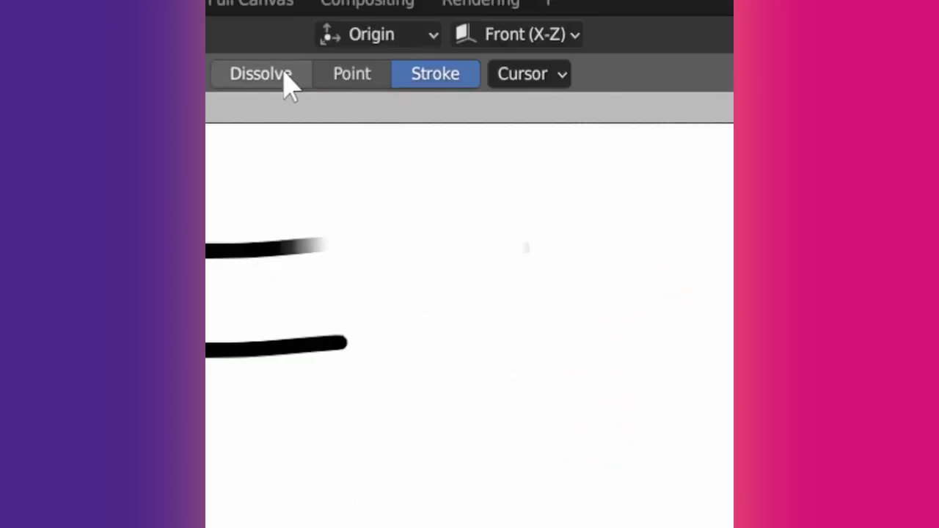
click(286, 81)
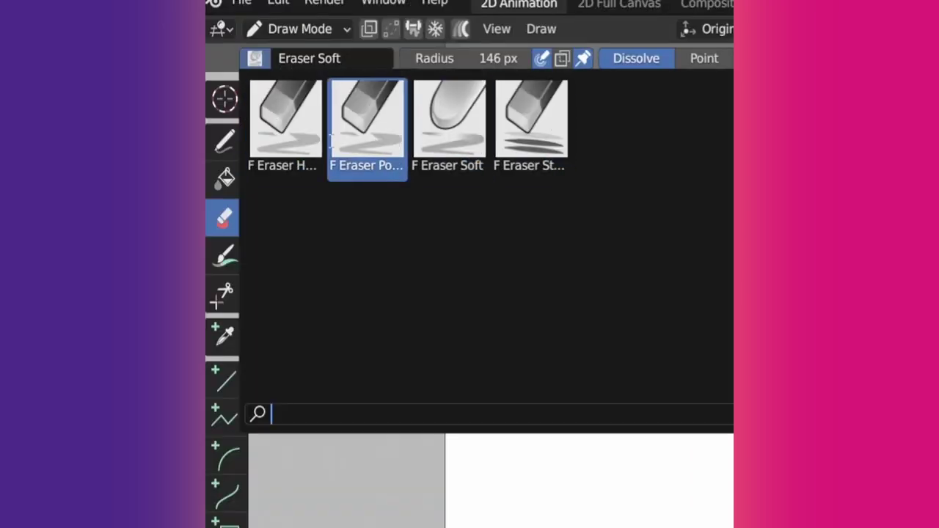
key(Escape)
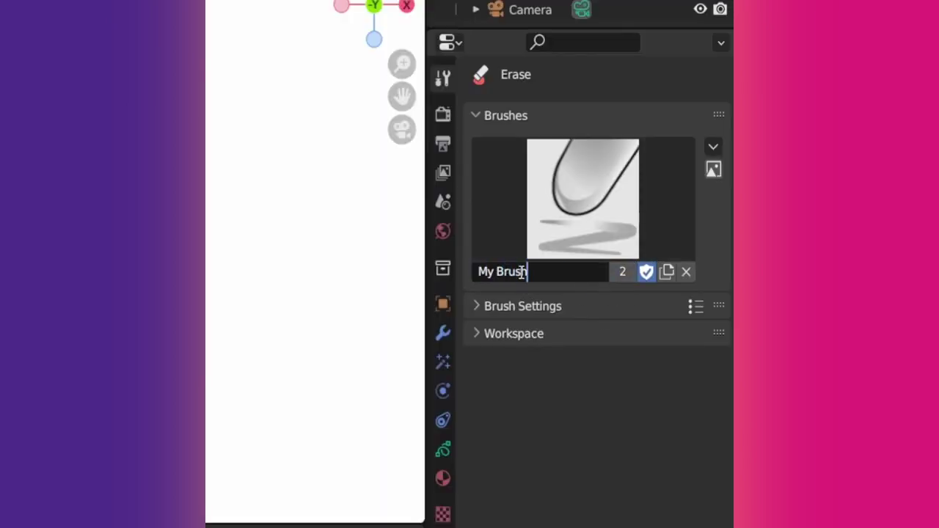
Step: Name the custom Eraser brush My Brush and bring up the file commands
key(Return)
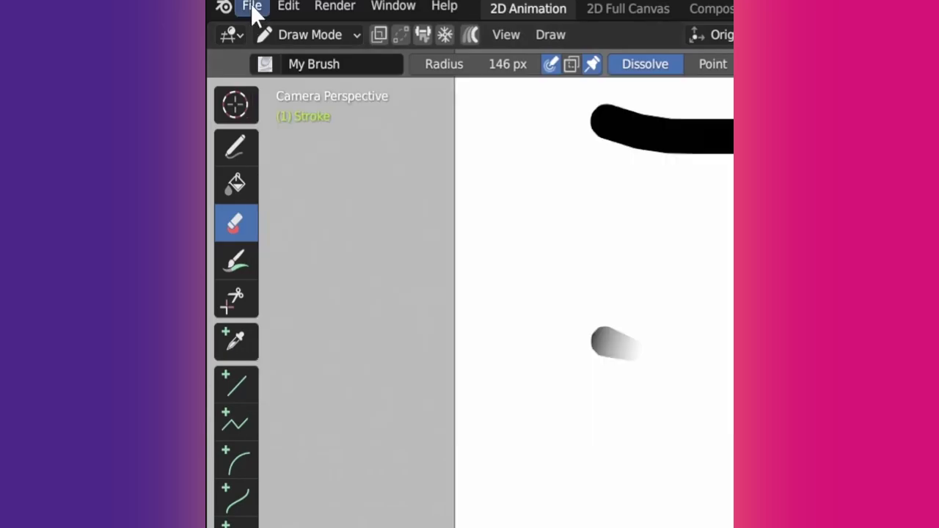
click(251, 7)
mouse_move(359, 402)
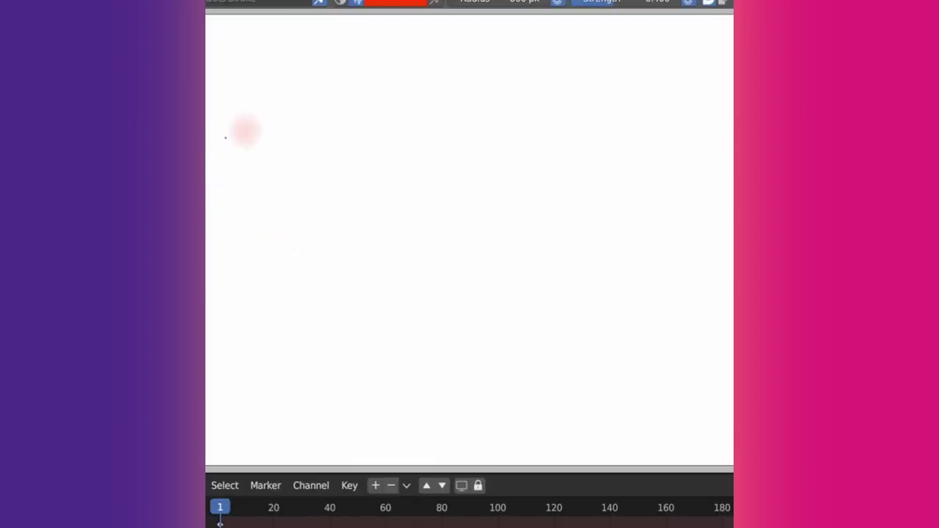
Step: Draw a looping red stroke across the canvas with the Airbrush
mouse_move(243, 131)
mouse_down()
mouse_move(317, 301)
mouse_move(305, 137)
mouse_move(523, 267)
mouse_move(489, 254)
mouse_move(687, 191)
mouse_move(688, 316)
mouse_up()
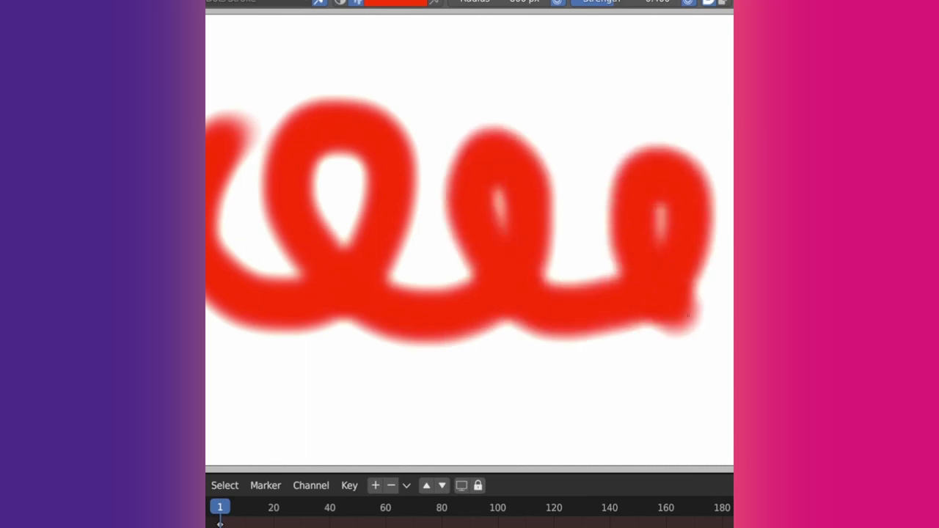
scroll(432, 105, down, 3)
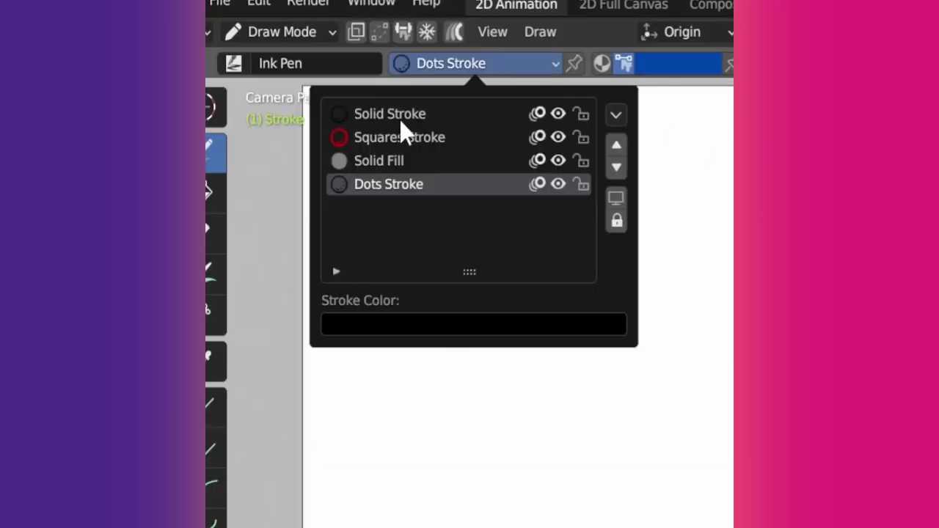
Step: Switch the Ink Pen brush to the Solid Stroke material and set its Hardness to 0.9
click(400, 122)
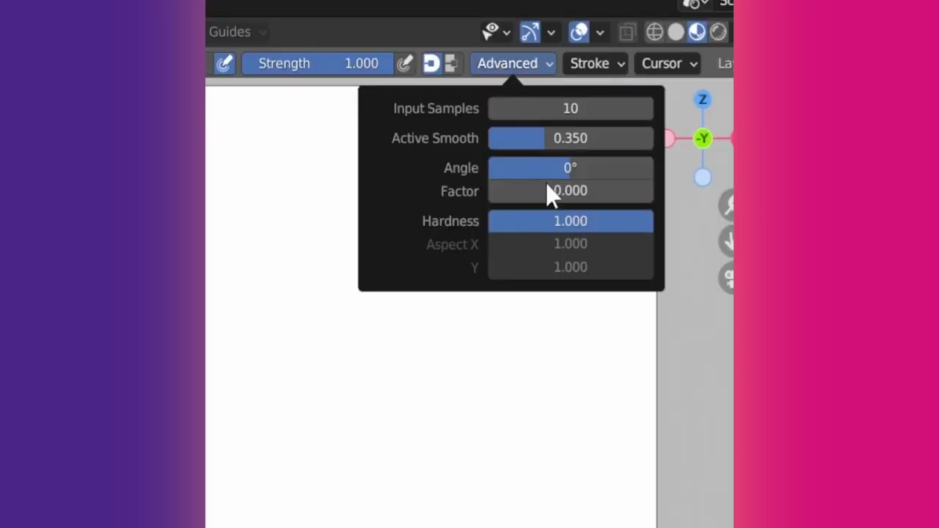
click(556, 220)
text(.9)
key(Return)
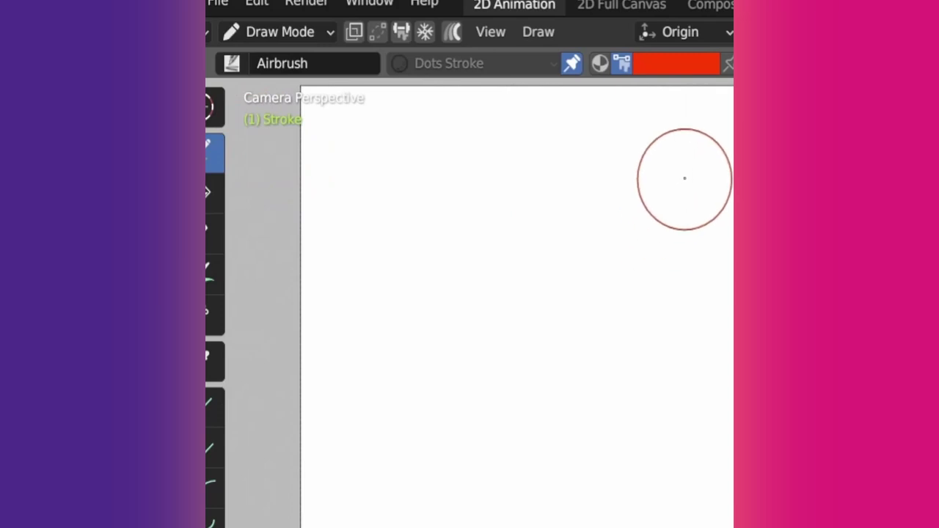
Step: Draw a red Airbrush stroke down the canvas and select the Dots Stroke material among the object's materials
mouse_move(683, 178)
mouse_down()
mouse_move(506, 184)
mouse_move(729, 351)
mouse_move(495, 433)
mouse_move(701, 506)
mouse_up()
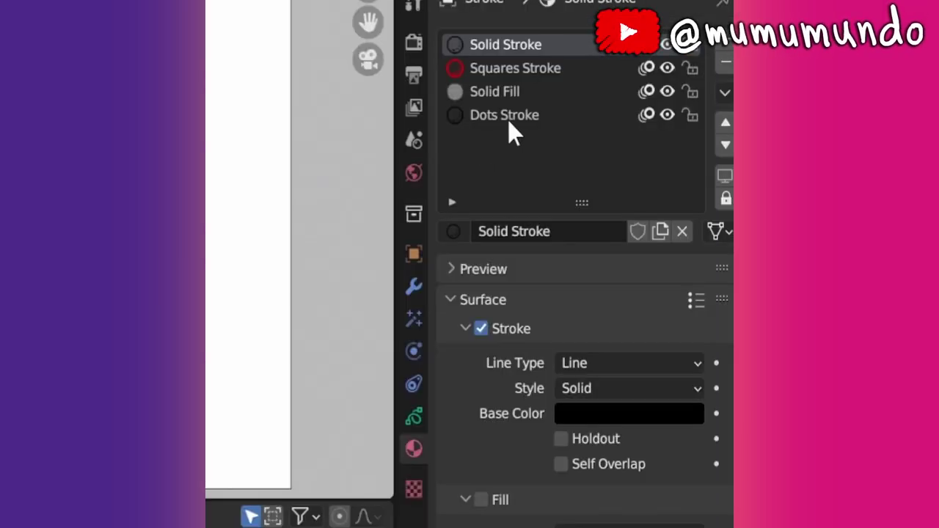
click(509, 117)
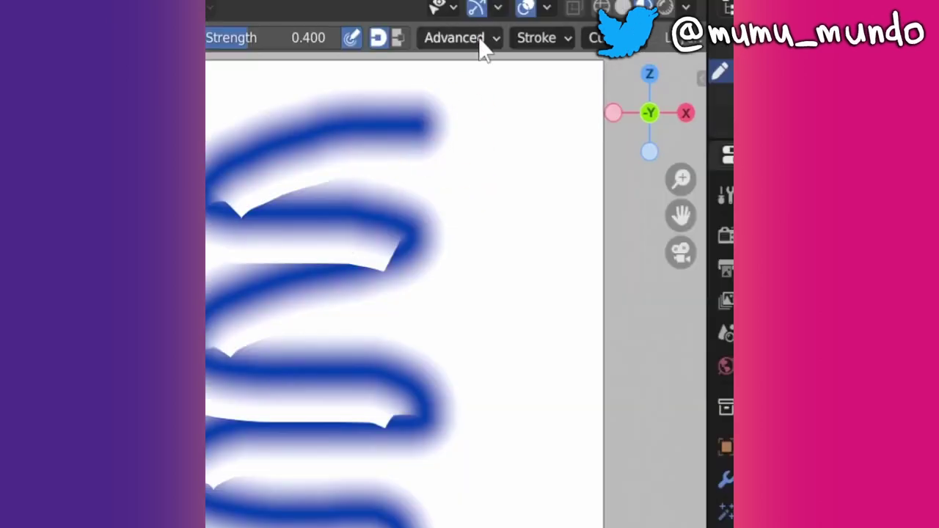
Step: Review the brush's Advanced and Stroke settings, switching Post-Processing on and off again
click(479, 39)
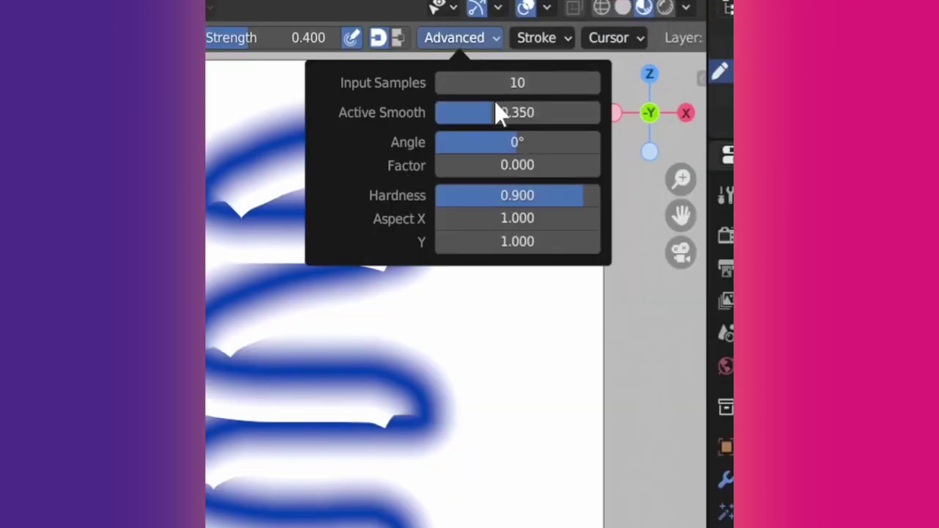
click(543, 38)
click(543, 38)
click(543, 38)
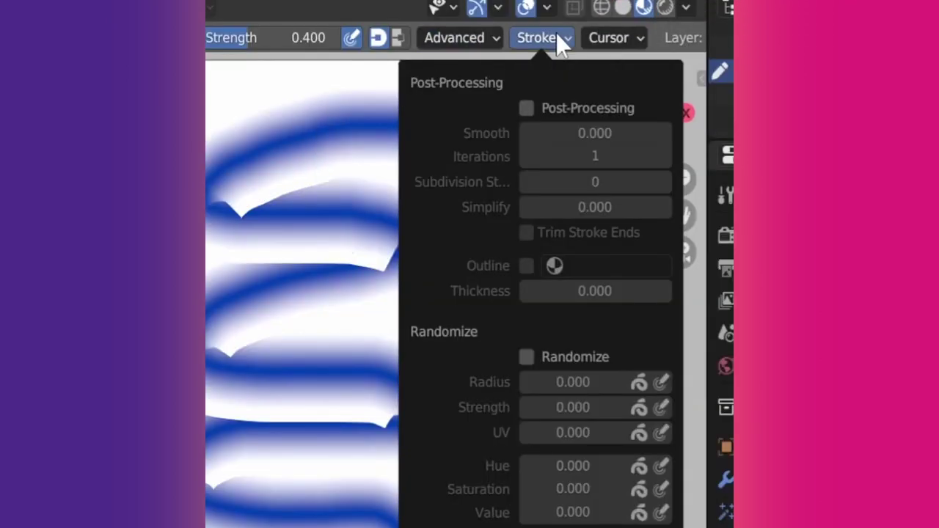
click(537, 105)
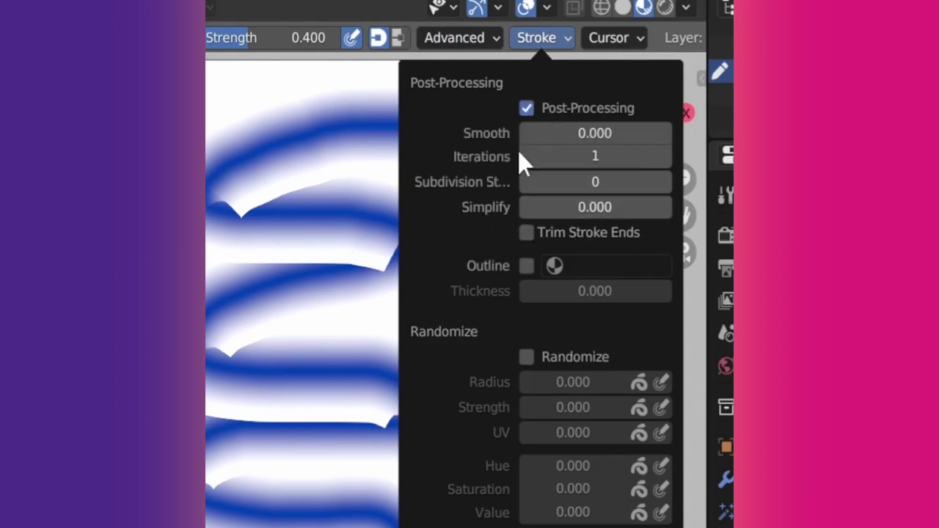
click(532, 110)
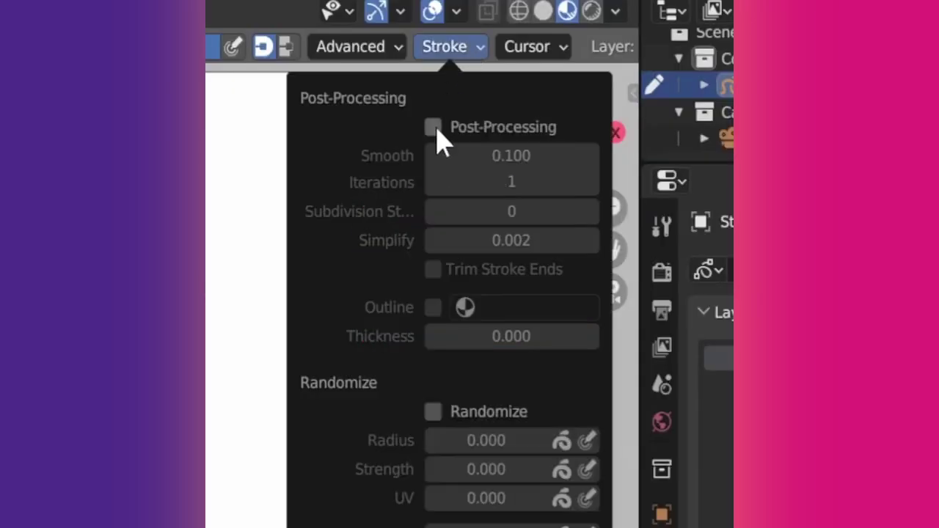
Step: Enable stroke Post-Processing with Smooth 1.000, Iterations 9, Simplify 0.132 and Trim Stroke Ends
click(433, 127)
drag(490, 156, 528, 155)
drag(480, 240, 543, 240)
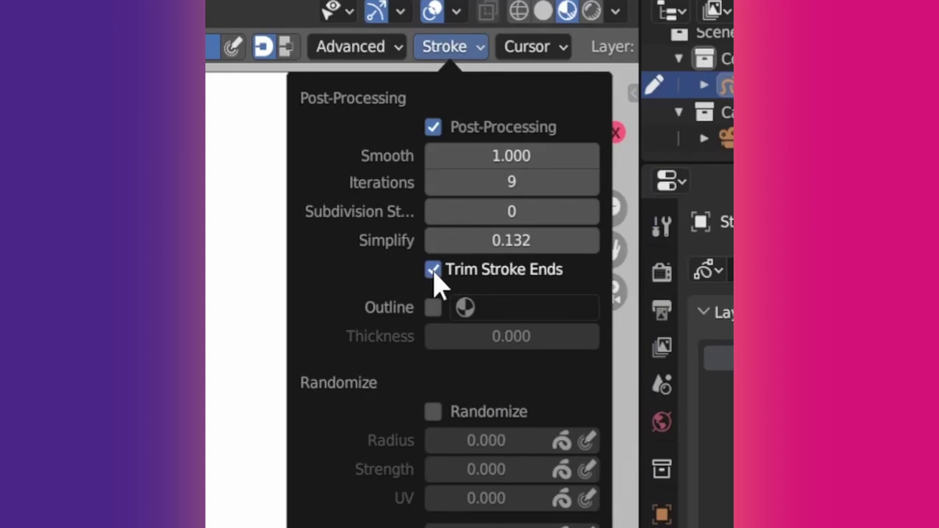
Step: Draw a closed teardrop-shaped loop with the trimmed-ends setting and toggle the Outline post-processing option
drag(558, 160, 563, 163)
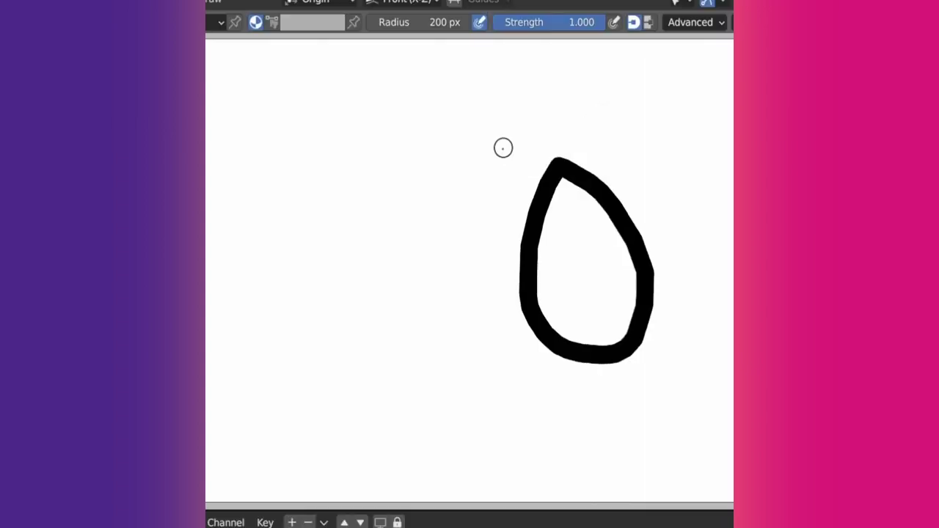
drag(440, 108, 470, 131)
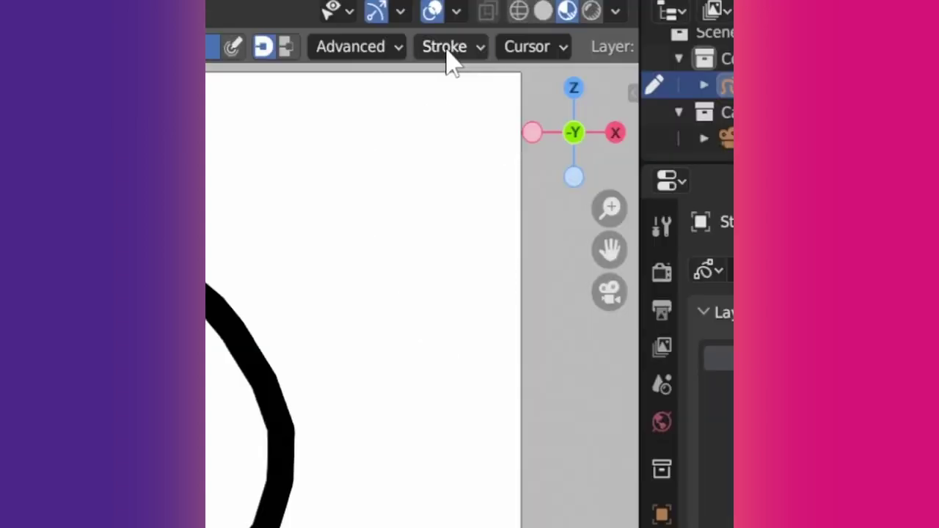
click(448, 50)
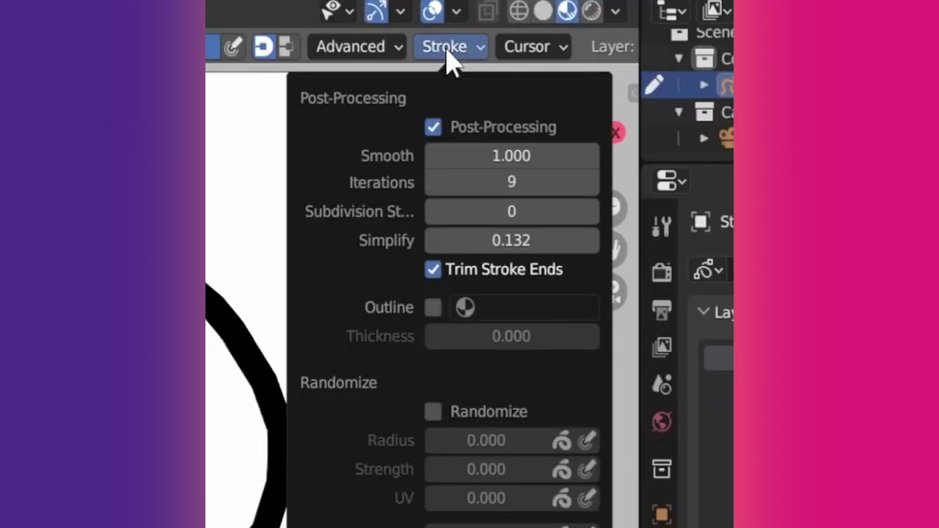
click(434, 313)
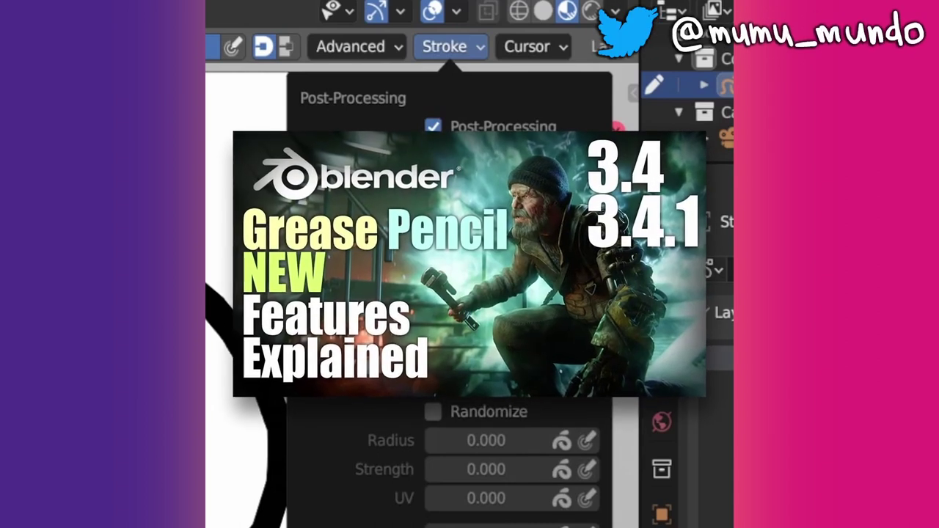
Step: Enable Randomize for the brush with Radius and Strength at 0.377 and Jitter at 0.5
click(433, 411)
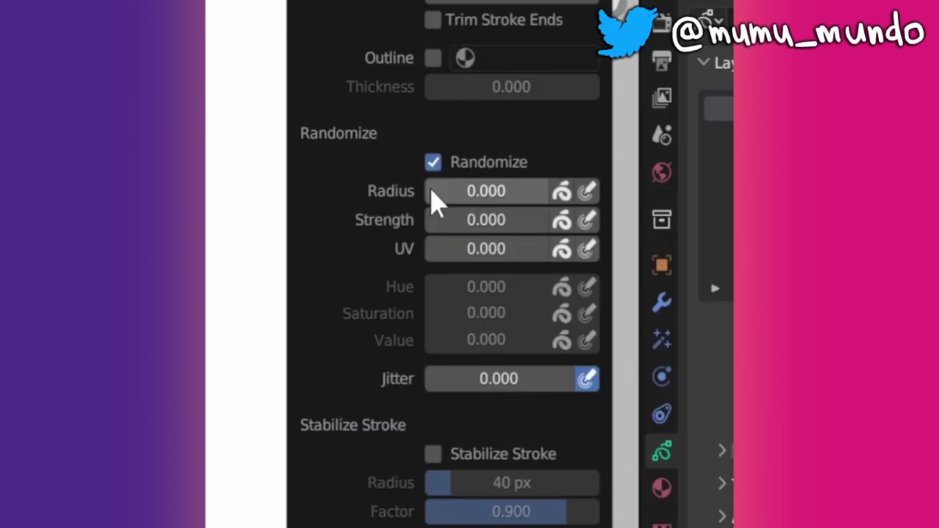
drag(433, 448, 444, 488)
key(ctrl+v)
click(499, 379)
text(0.5)
key(Return)
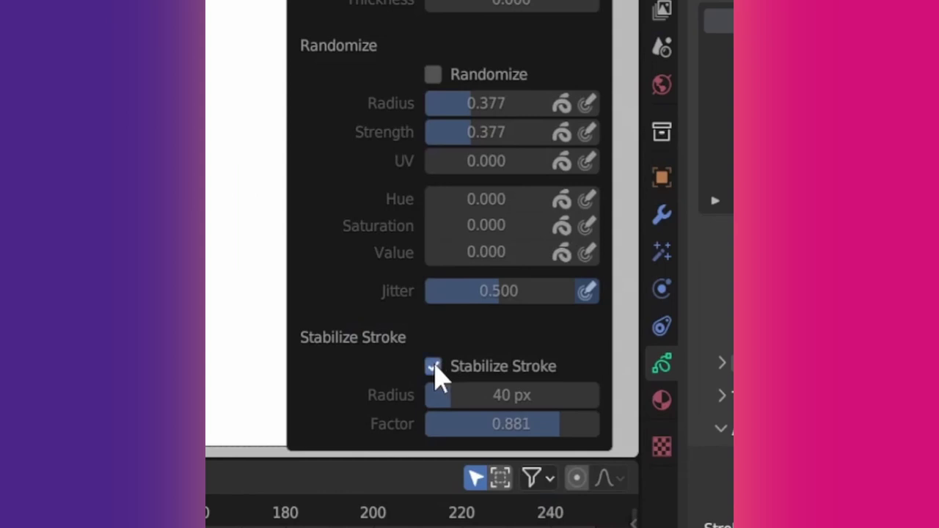
Step: Adjust Stabilize Stroke to a Radius of 48 px and a Factor of 0.873, and toggle the option
click(433, 366)
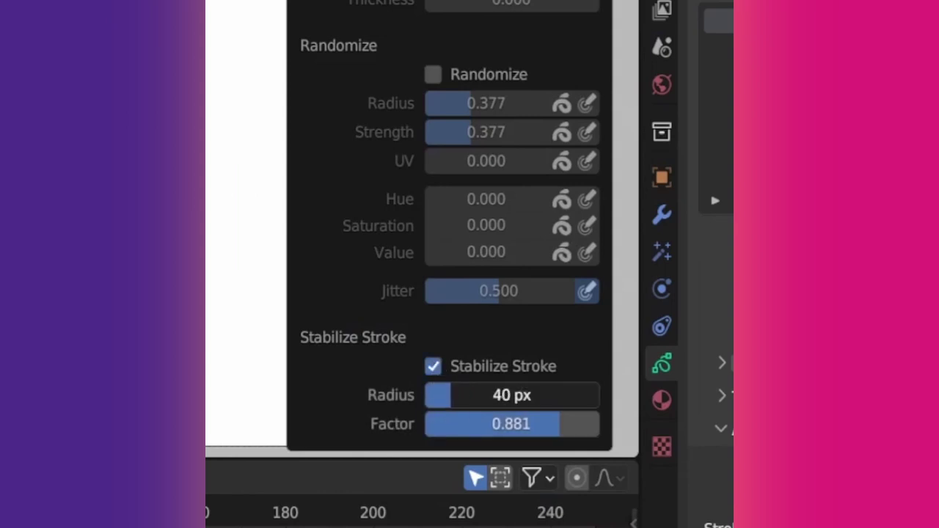
drag(512, 396, 508, 439)
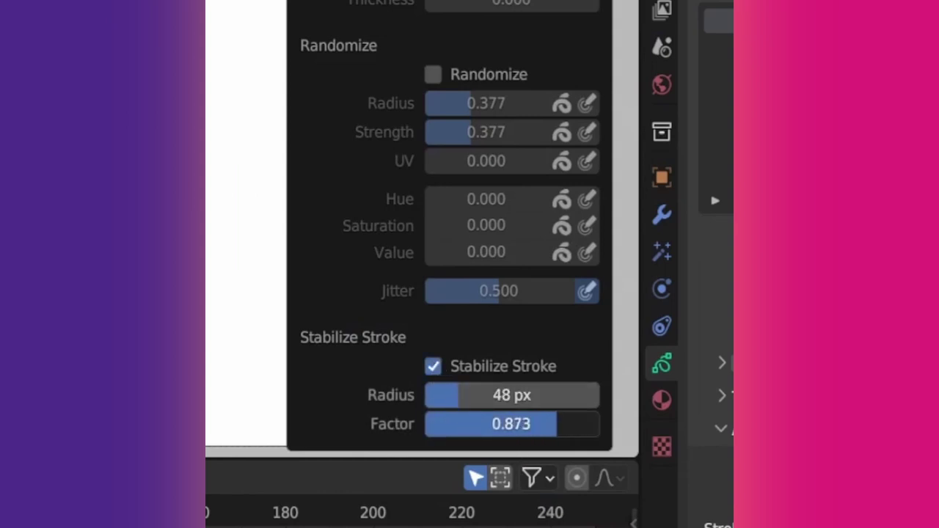
click(433, 367)
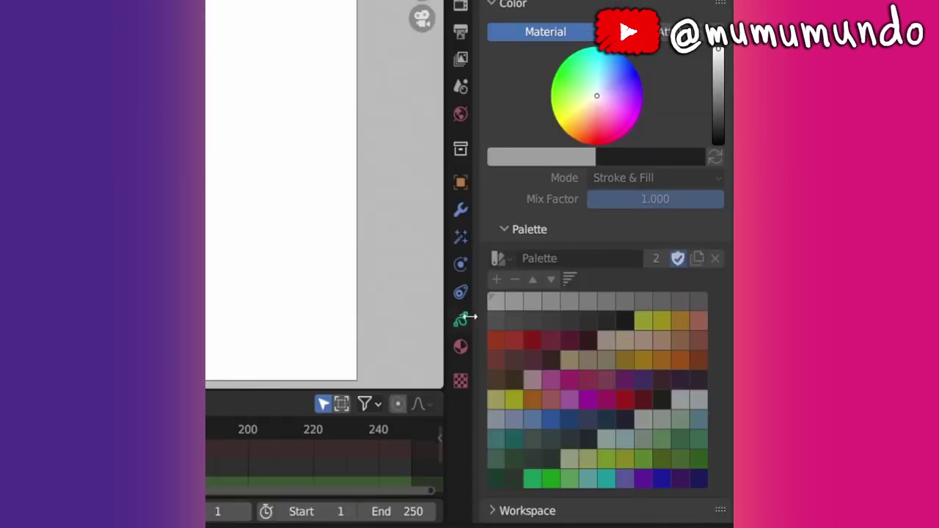
Step: Browse the chest and right arm vertex groups of the stroke object and add a new vertex group
click(461, 317)
scroll(587, 370, down, 10)
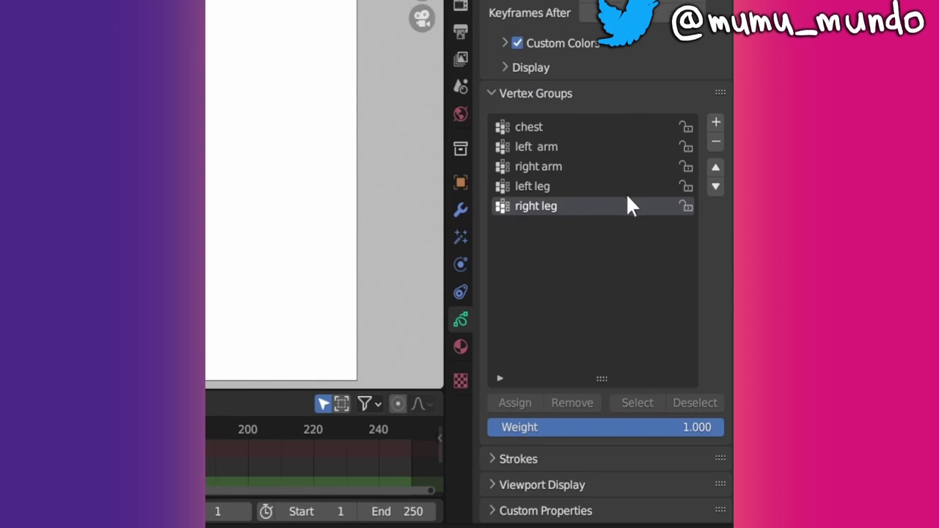
click(589, 130)
click(592, 167)
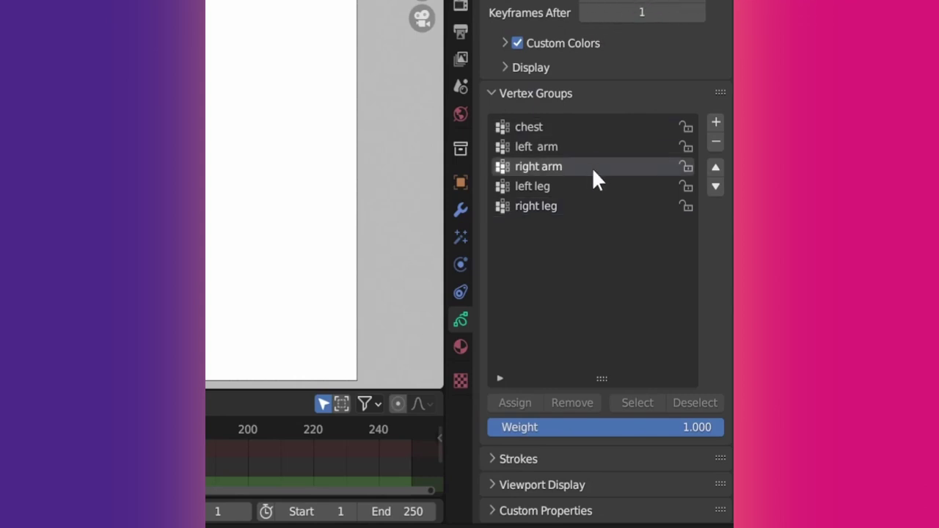
click(716, 123)
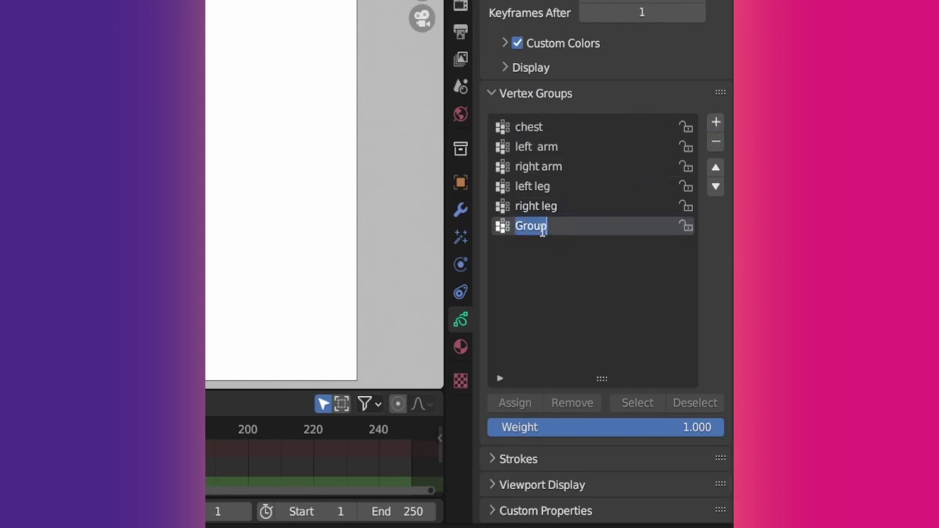